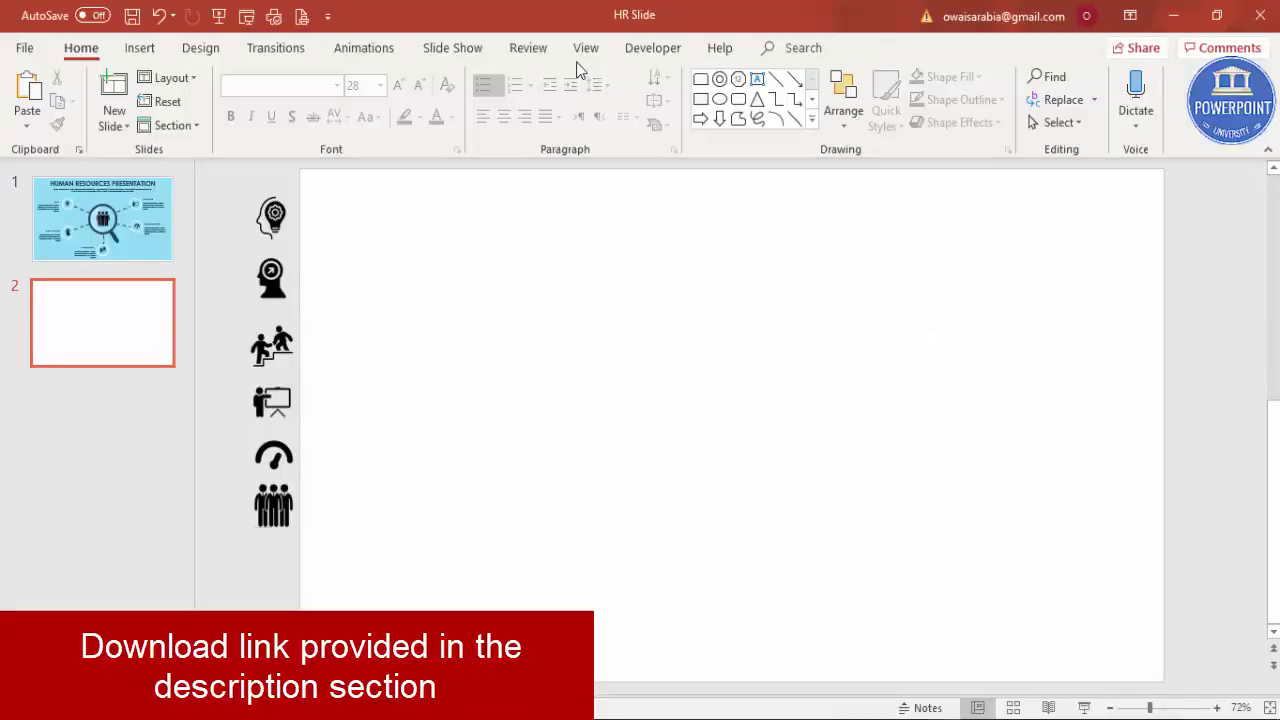
Show the slide guides and give the second slide a solid light-blue background.
left_click(585, 47)
left_click(407, 122)
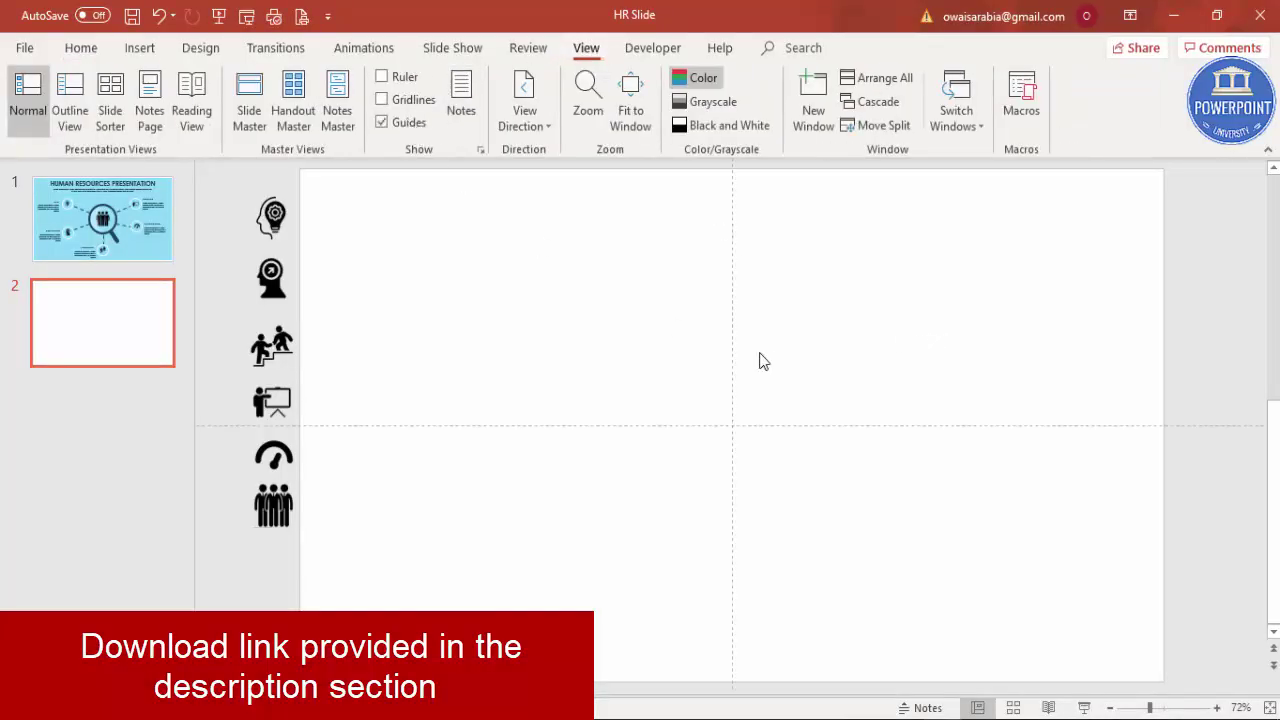
right_click(882, 316)
left_click(980, 484)
left_click(1231, 420)
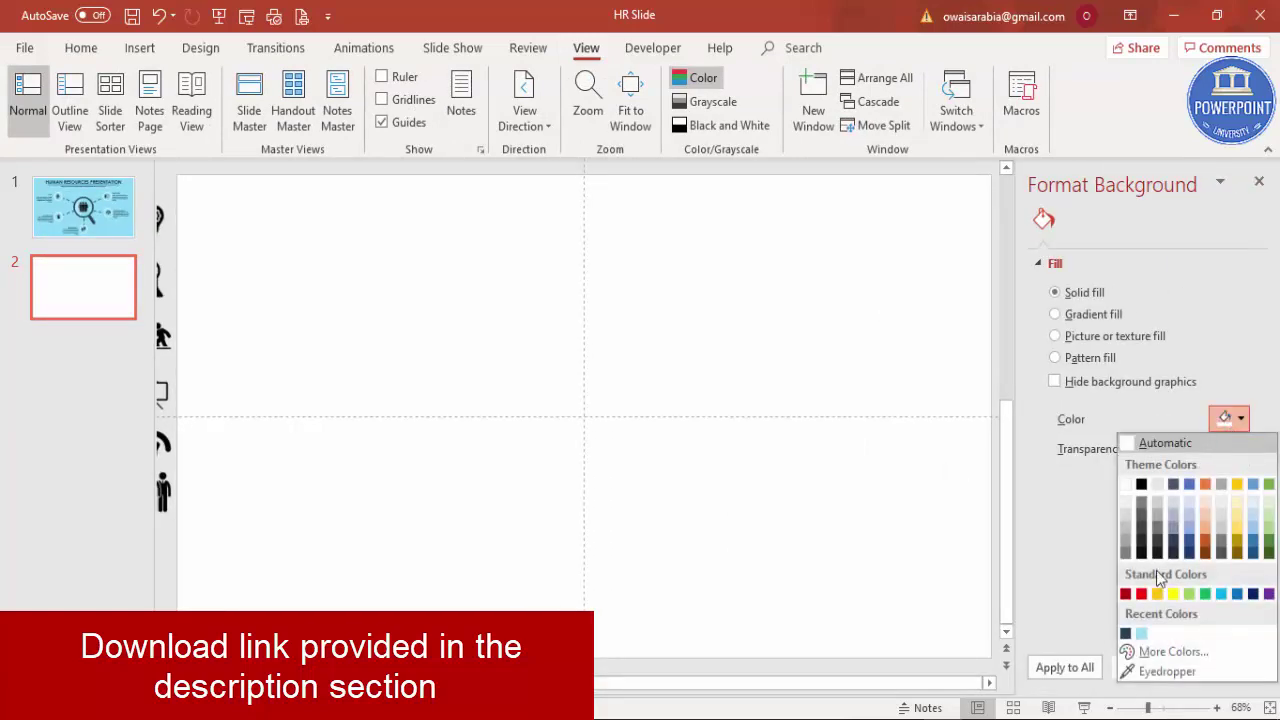
left_click(1141, 633)
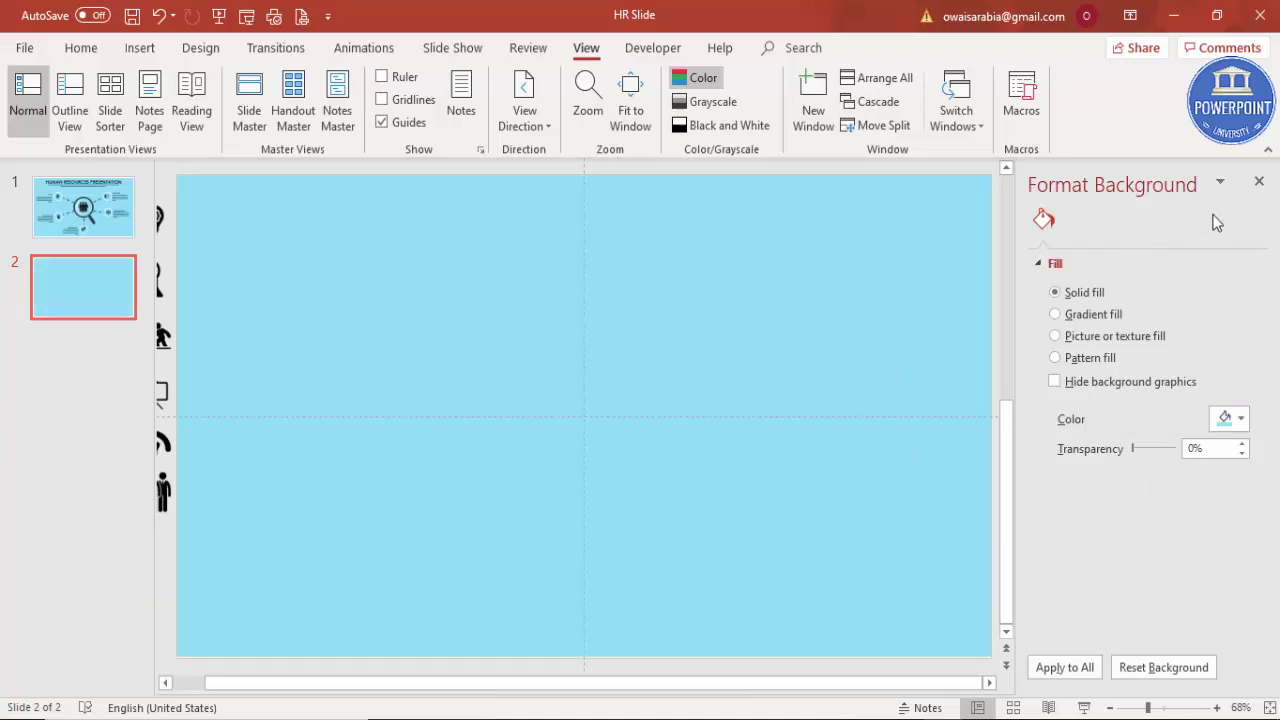
left_click(140, 48)
left_click(303, 112)
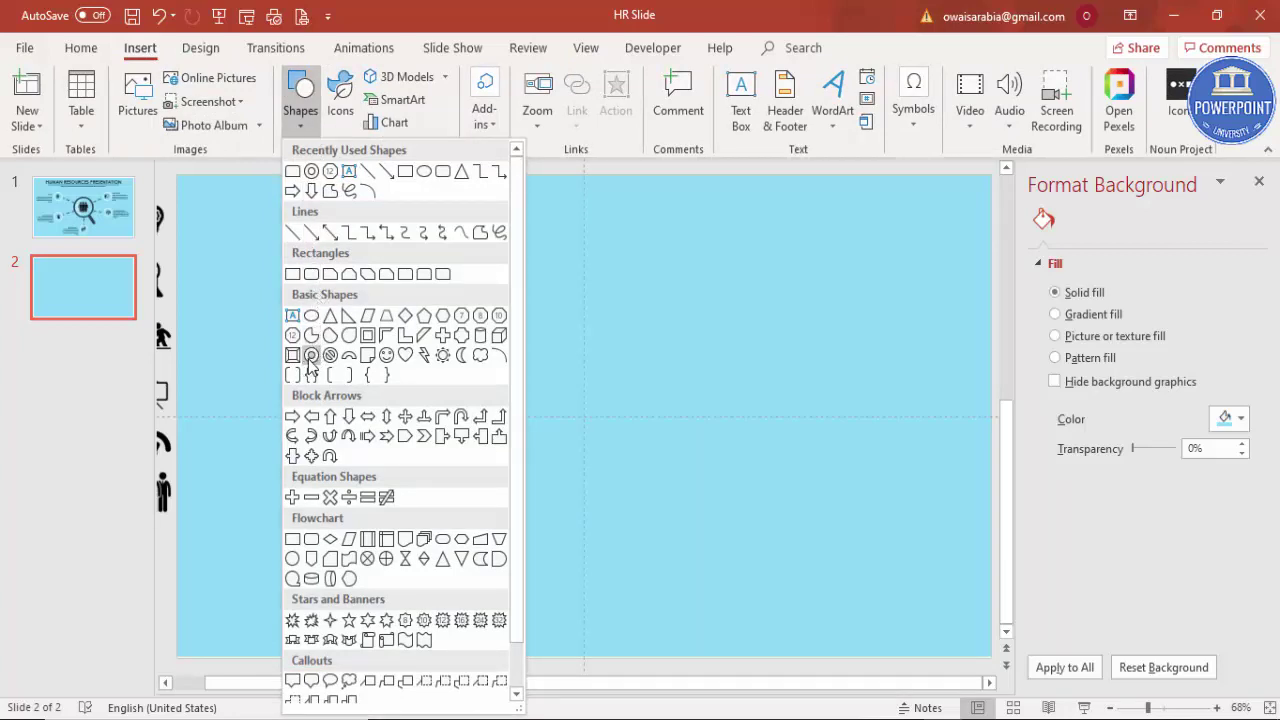
Draw a hollow circle near the slide centre and thin its ring.
left_click(311, 357)
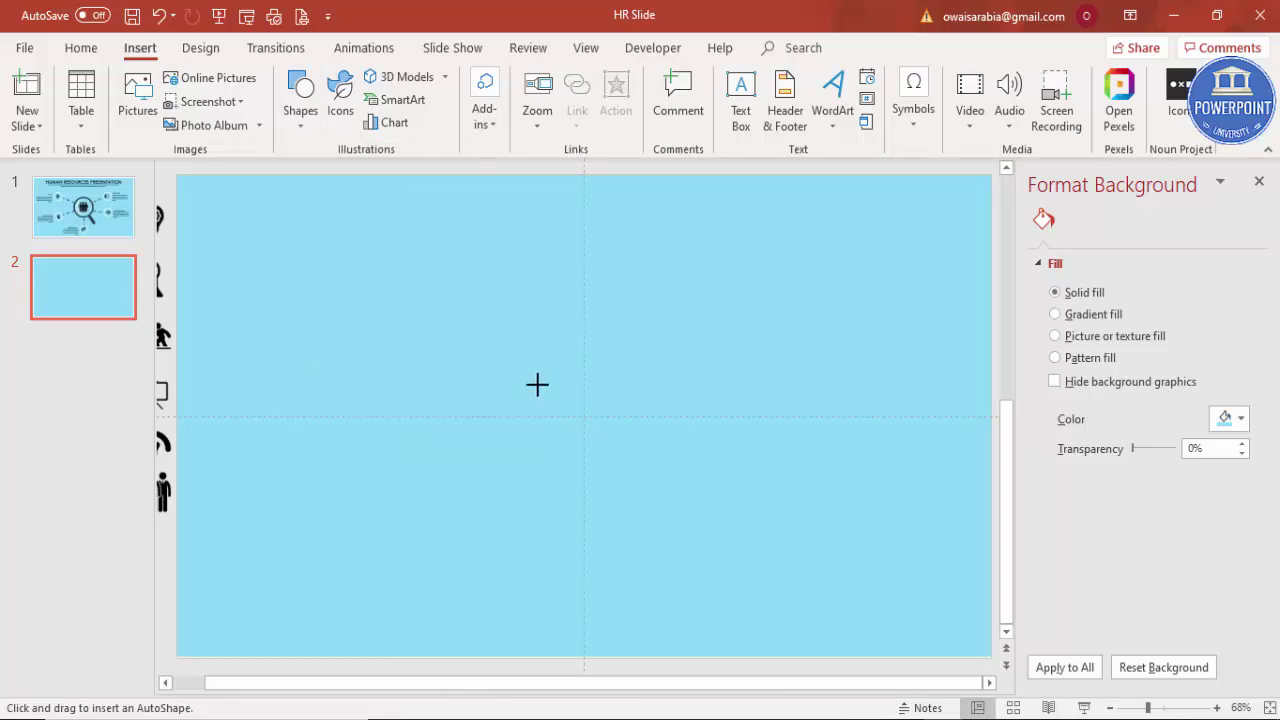
left_click_drag(466, 296, 684, 526)
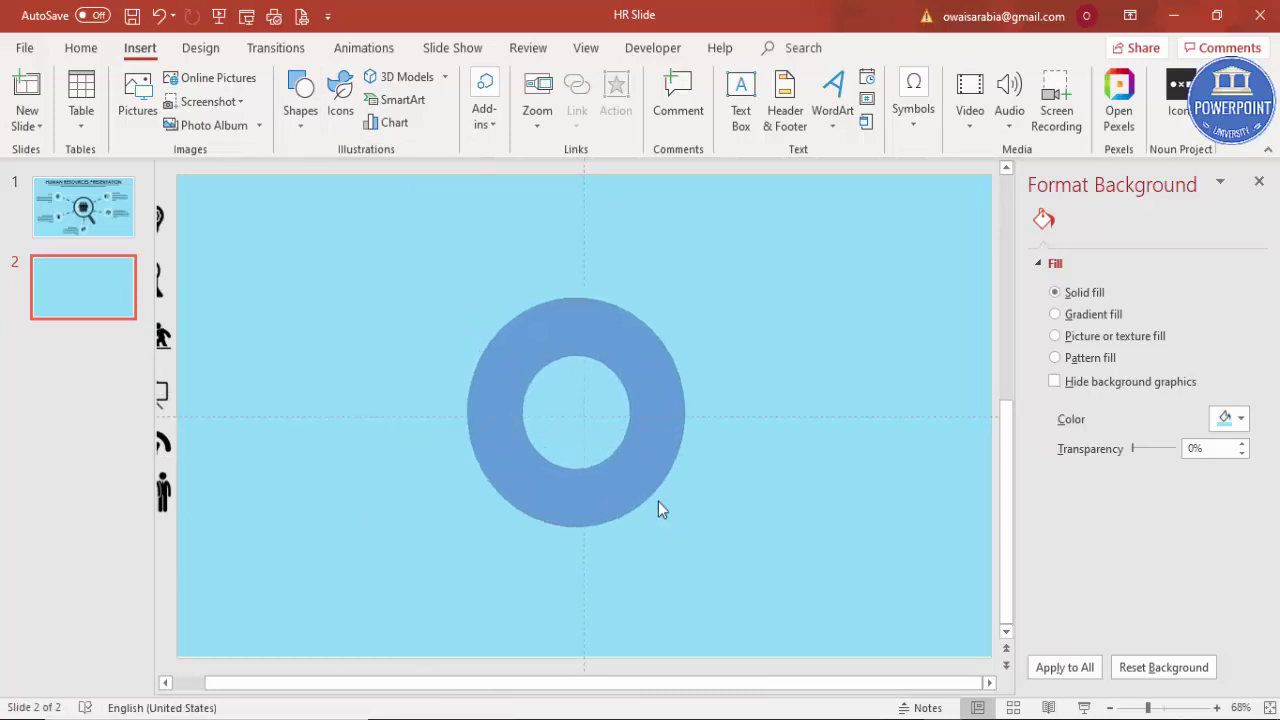
left_click_drag(521, 414, 481, 414)
Remove the ring's outline, fill it dark teal, and shrink it slightly.
left_click(520, 100)
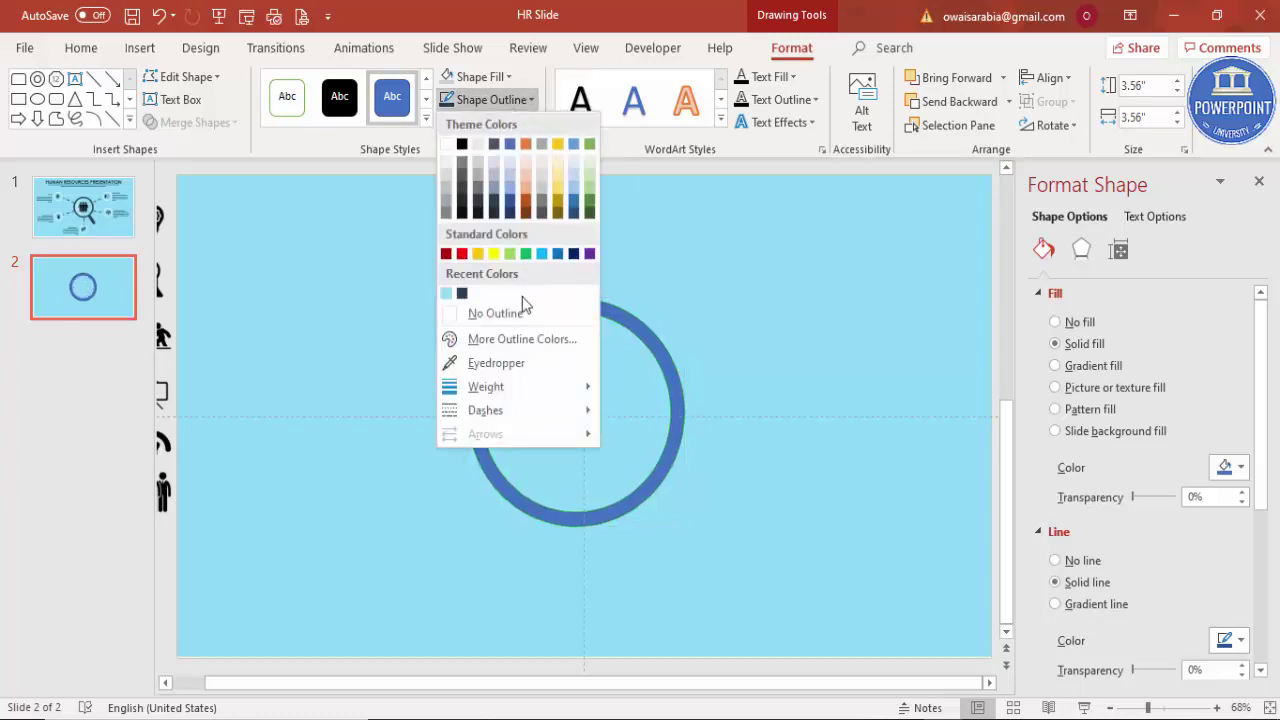
left_click(520, 311)
left_click(484, 77)
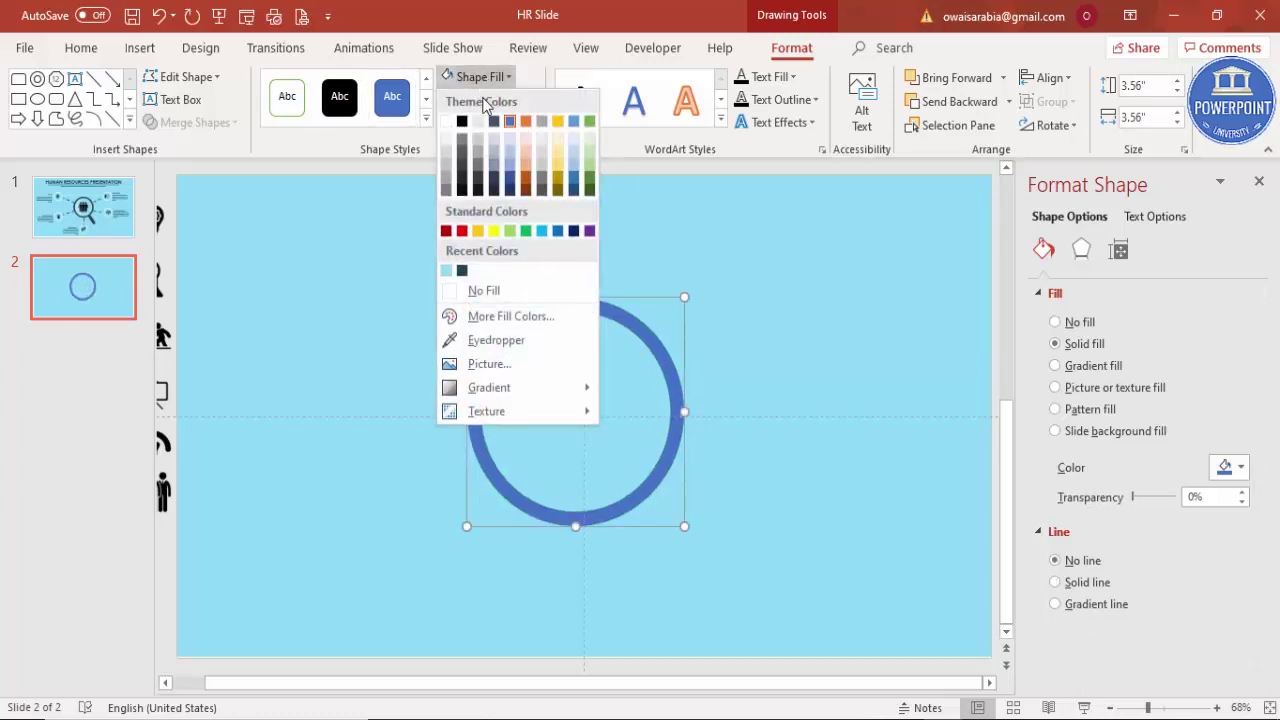
left_click(463, 272)
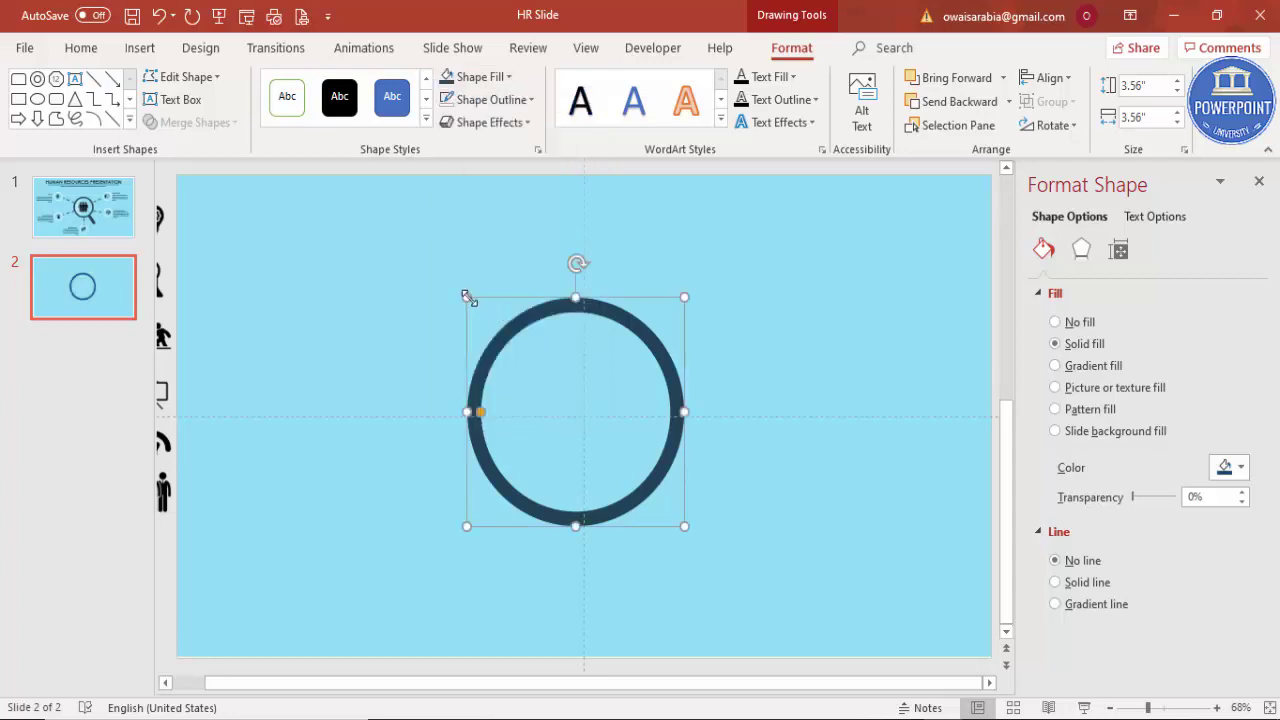
left_click_drag(466, 297, 502, 322)
Centre the ring horizontally and vertically on the slide.
left_click(1050, 77)
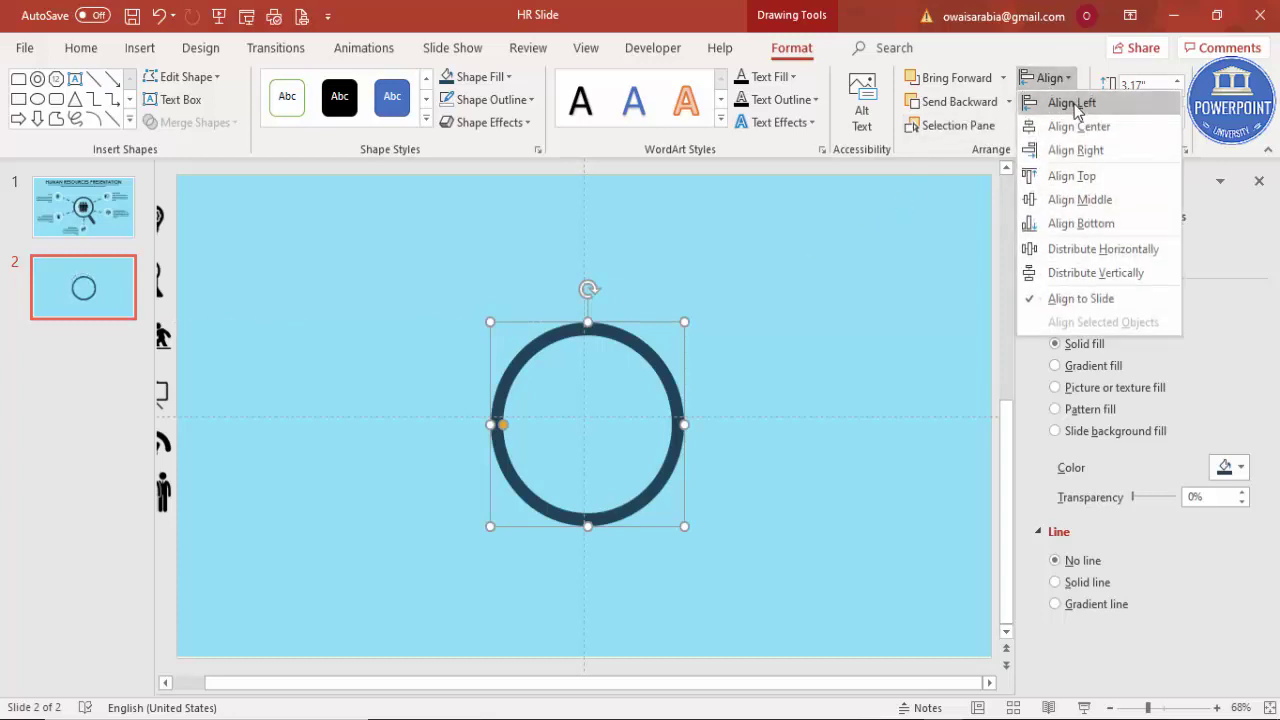
left_click(1077, 126)
left_click(1050, 78)
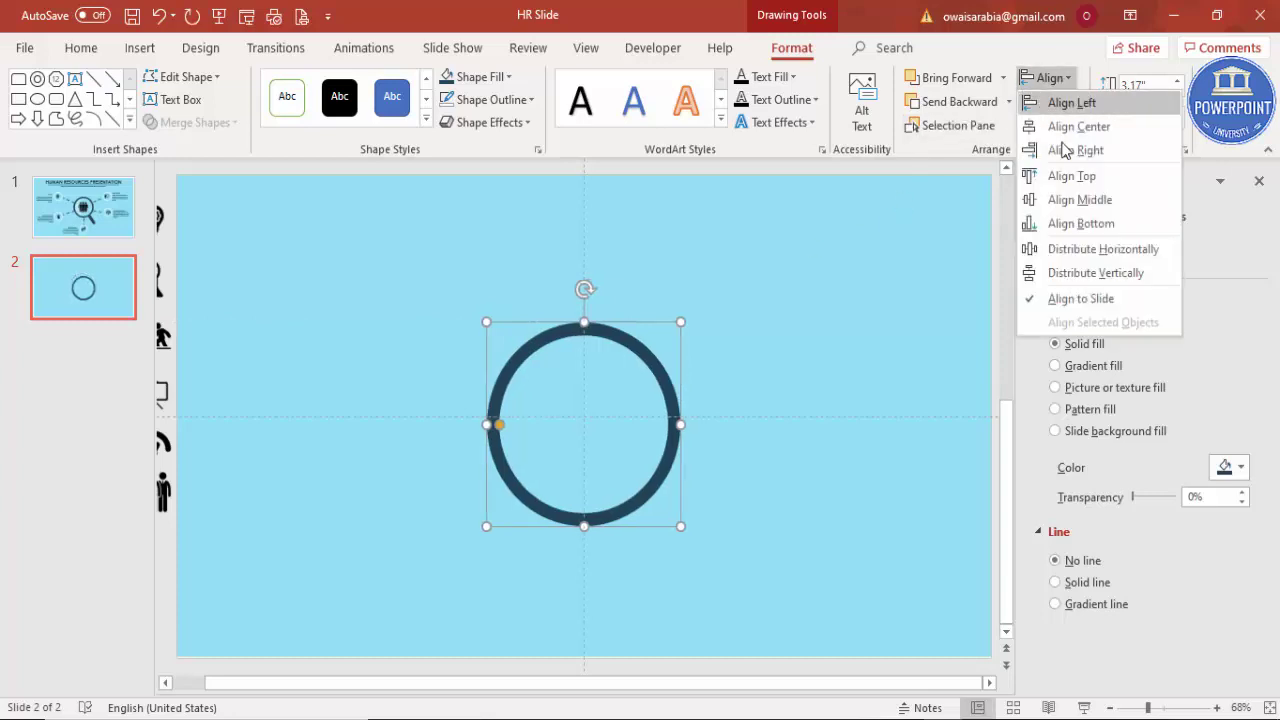
left_click(1076, 200)
left_click(331, 210)
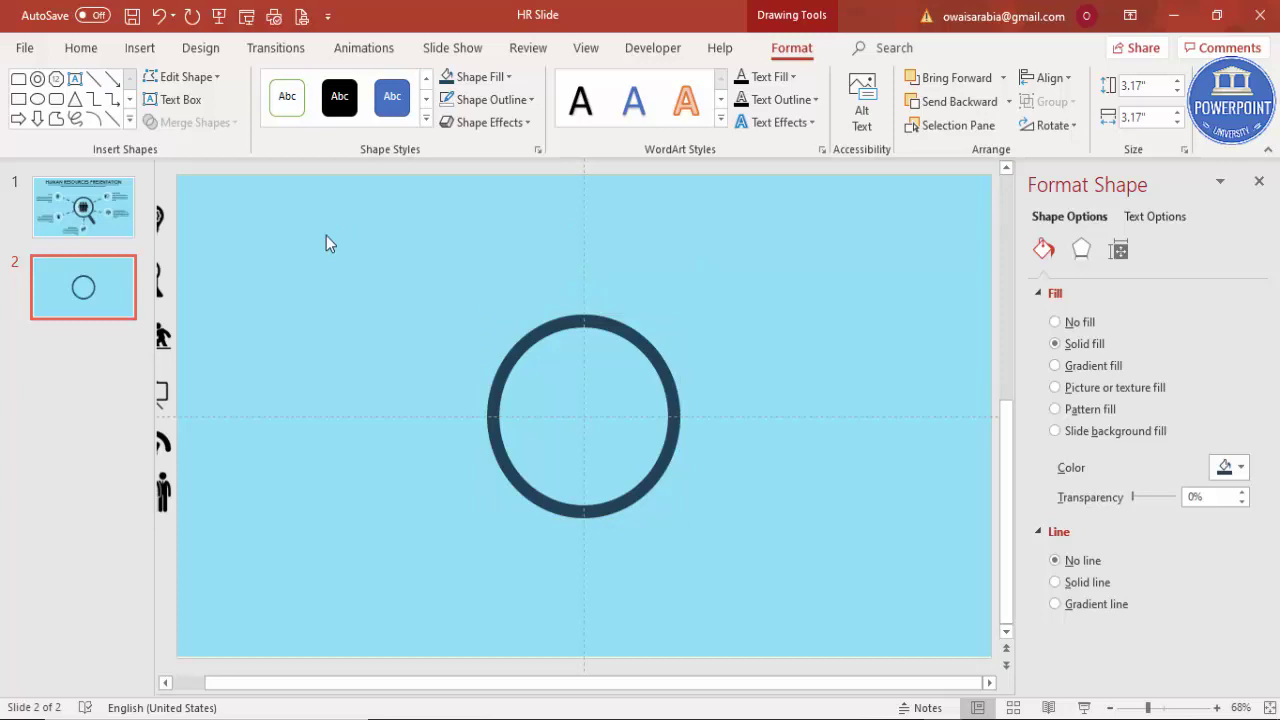
Draw a top-rounded rectangle right of the ring and adjust its corner rounding.
left_click(140, 48)
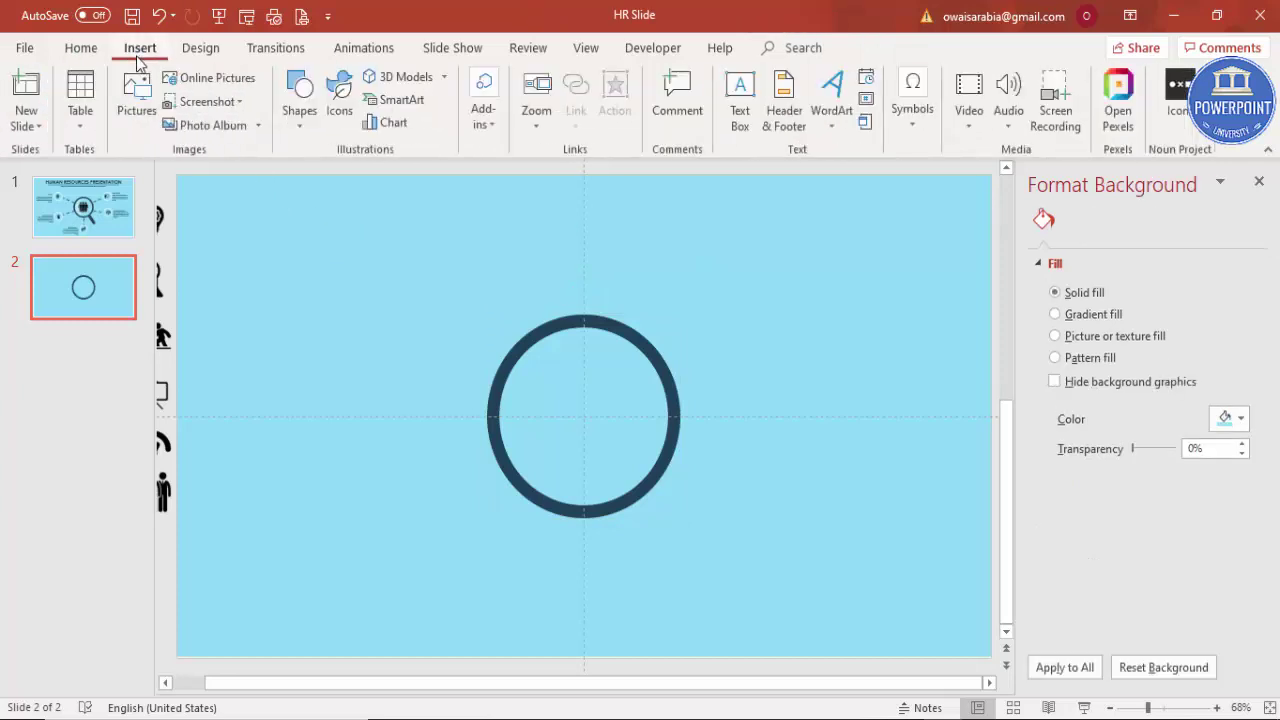
left_click(302, 105)
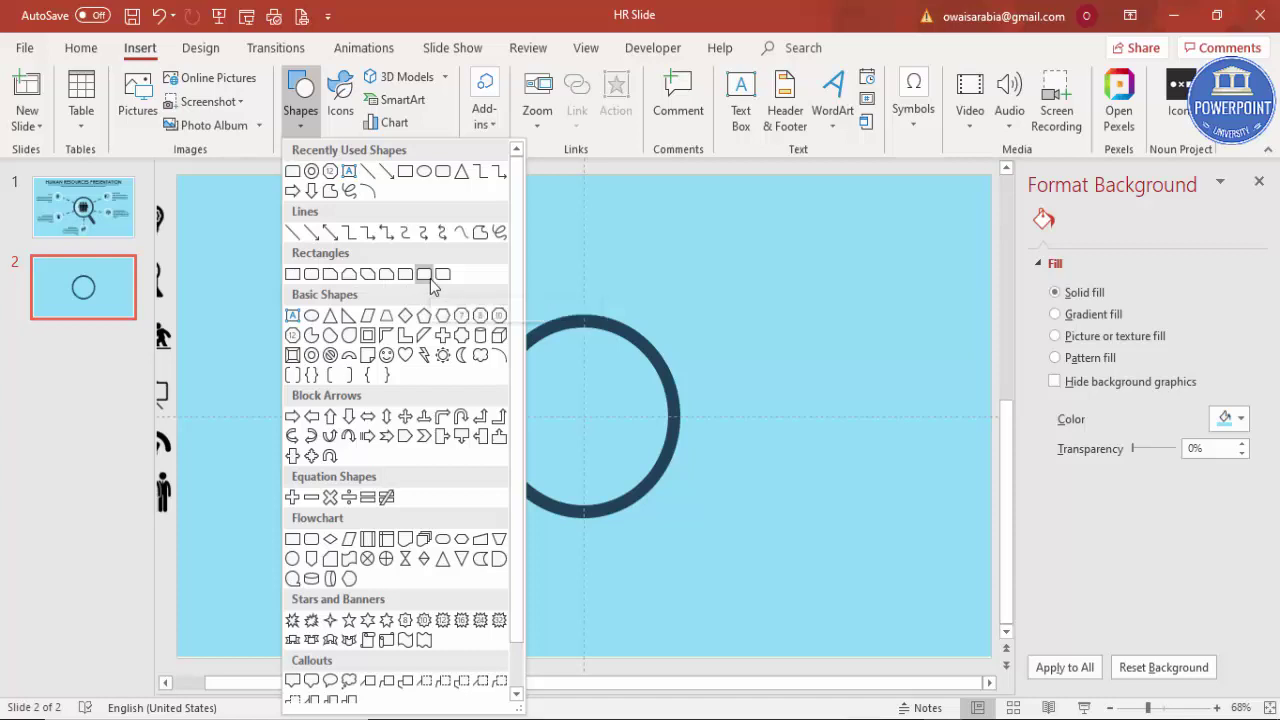
left_click(430, 279)
left_click_drag(774, 240, 883, 410)
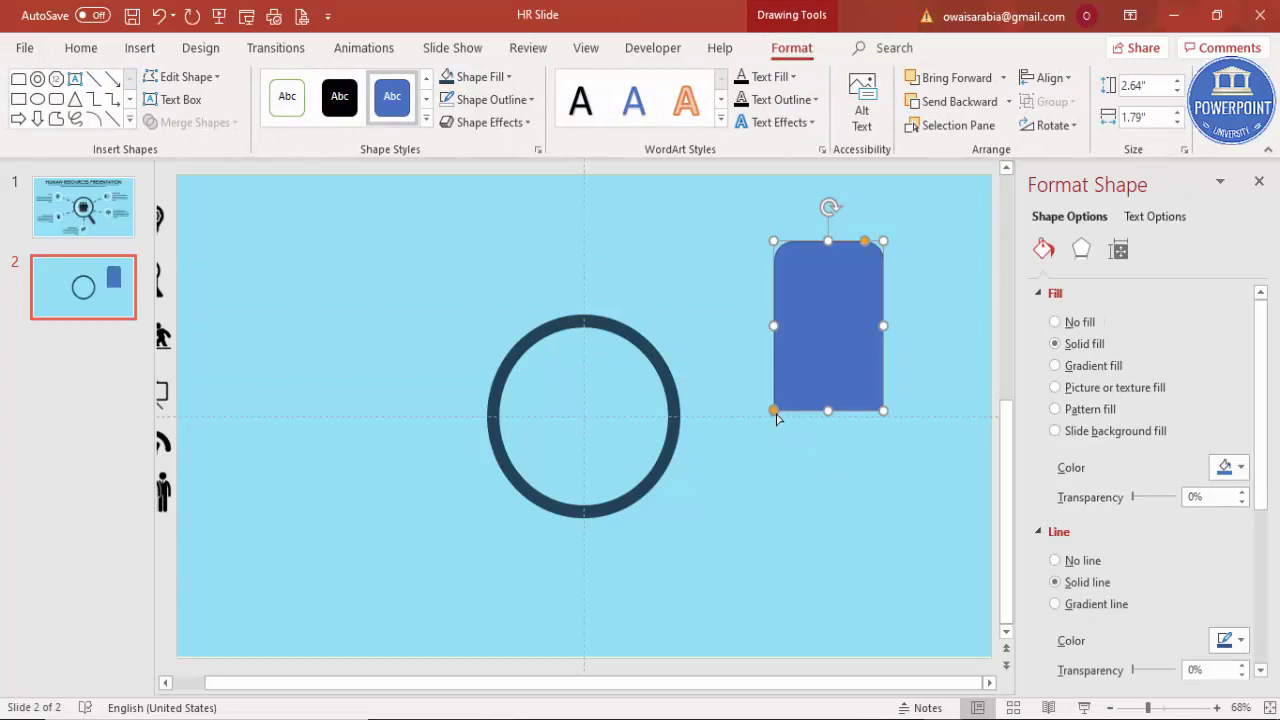
left_click_drag(774, 410, 852, 419)
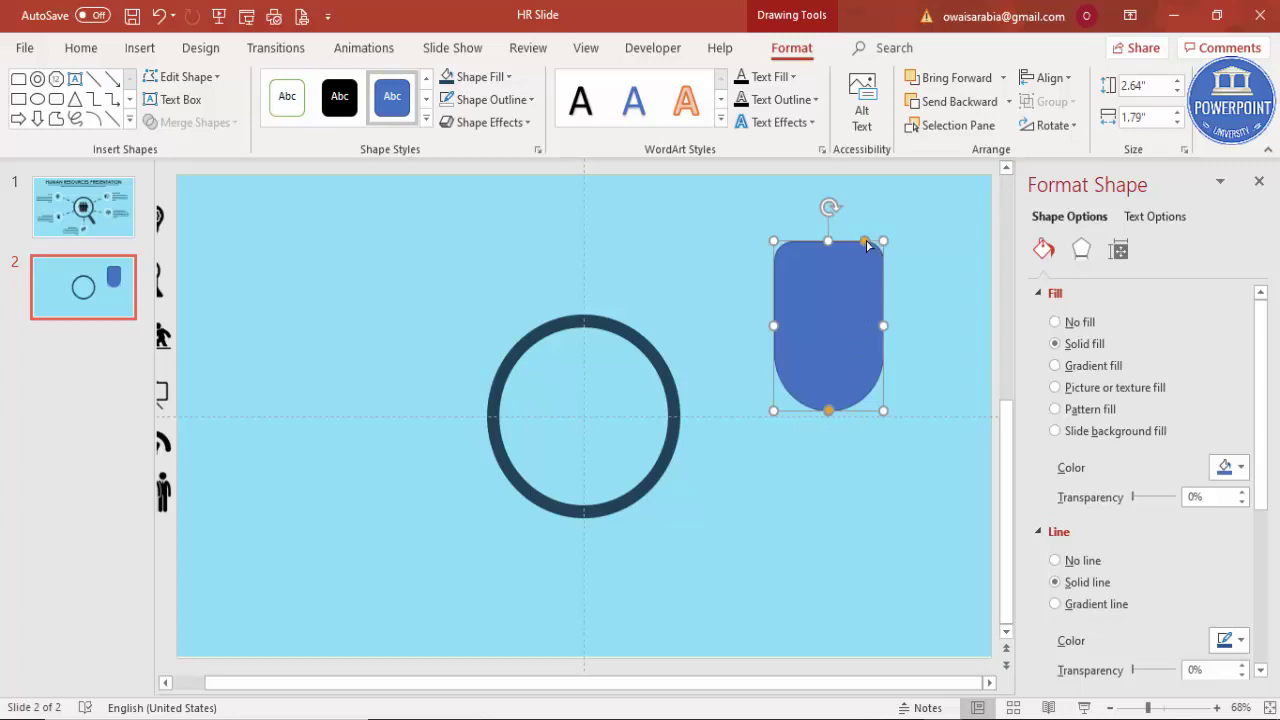
left_click_drag(865, 242, 905, 249)
Give the rectangle no outline and a dark navy fill.
left_click(523, 99)
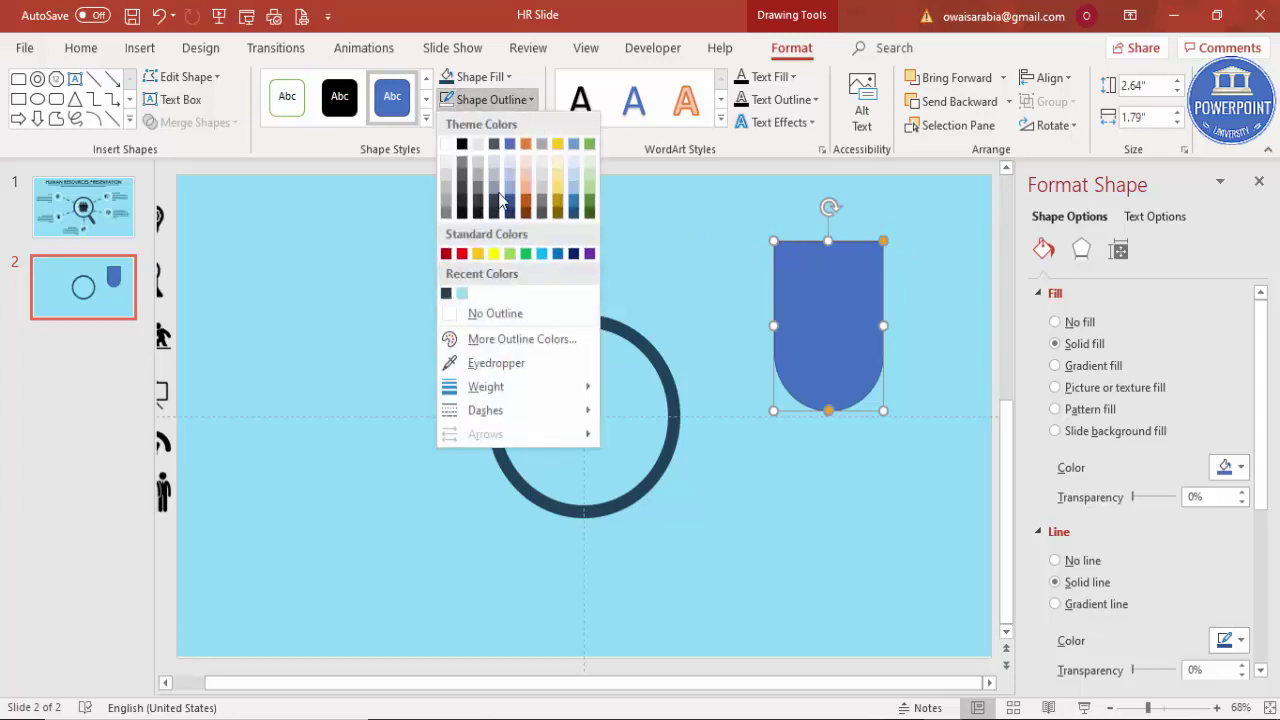
left_click(505, 312)
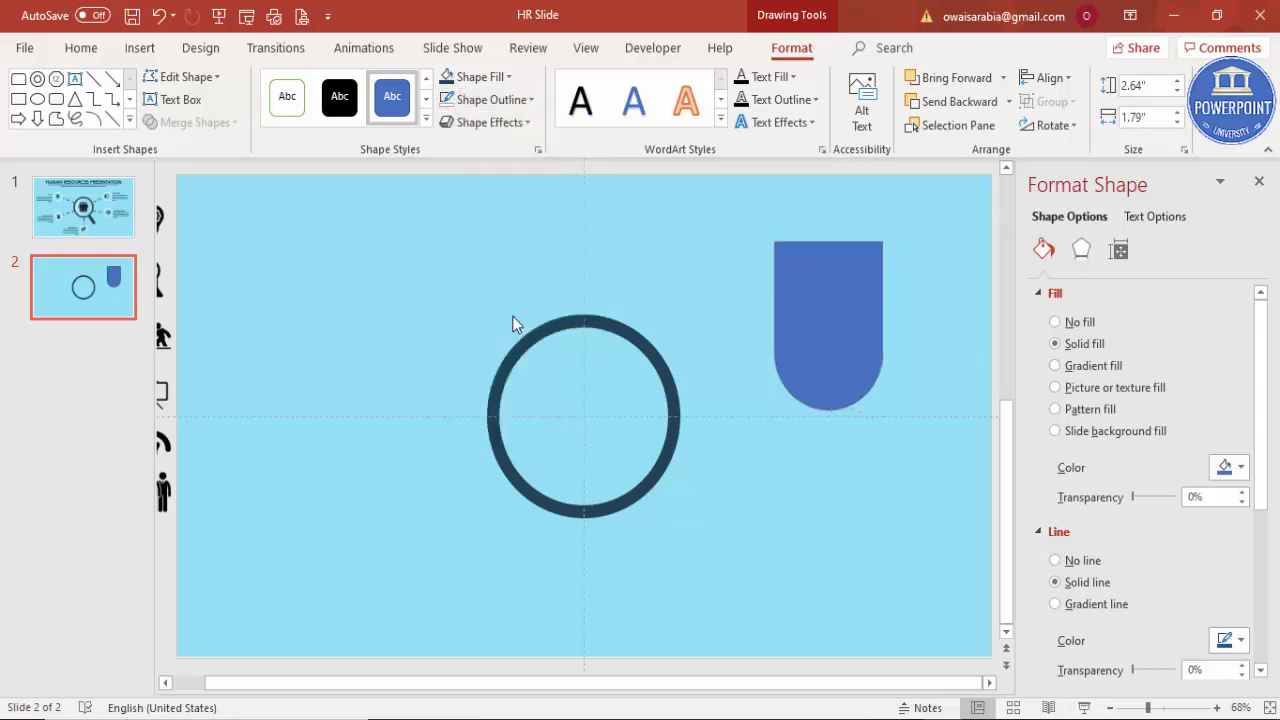
left_click(488, 77)
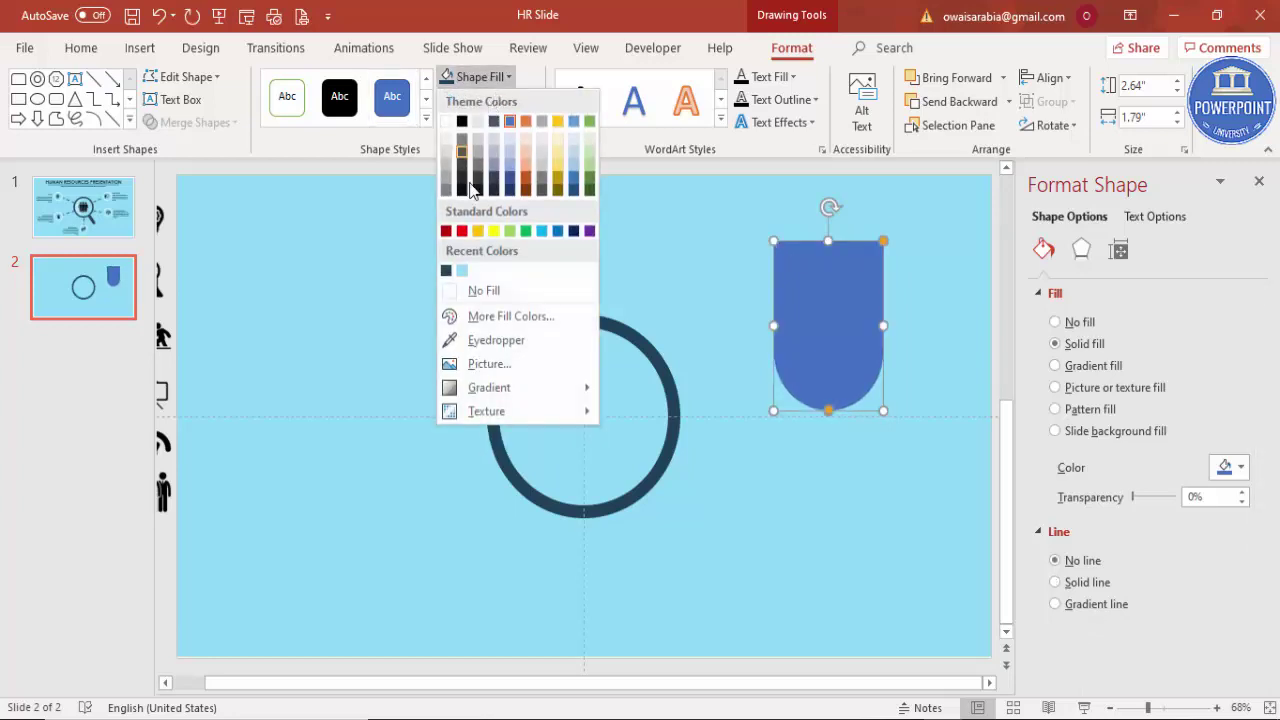
left_click(446, 270)
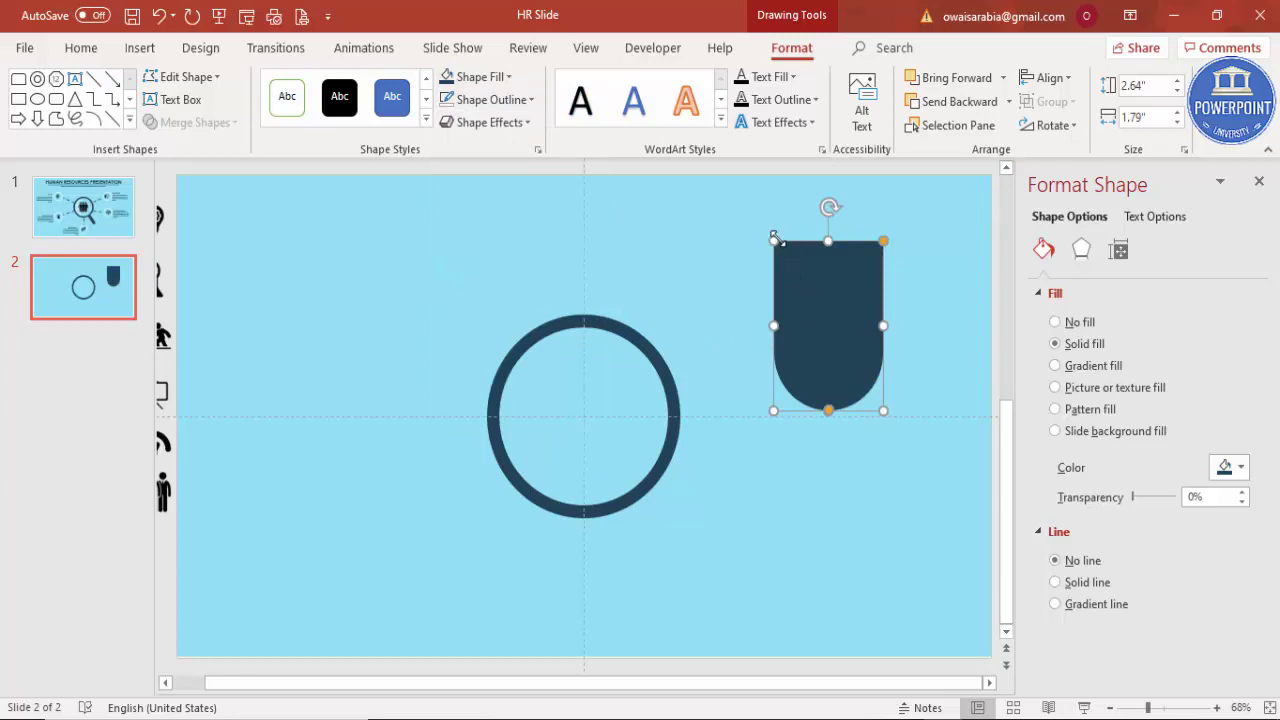
Narrow the shape into a thin tilted handle placed behind and below the ring.
mouse_move(773, 241)
left_mouse_down()
mouse_move(853, 276)
mouse_move(862, 323)
mouse_move(654, 531)
mouse_move(646, 514)
mouse_move(649, 531)
left_mouse_up()
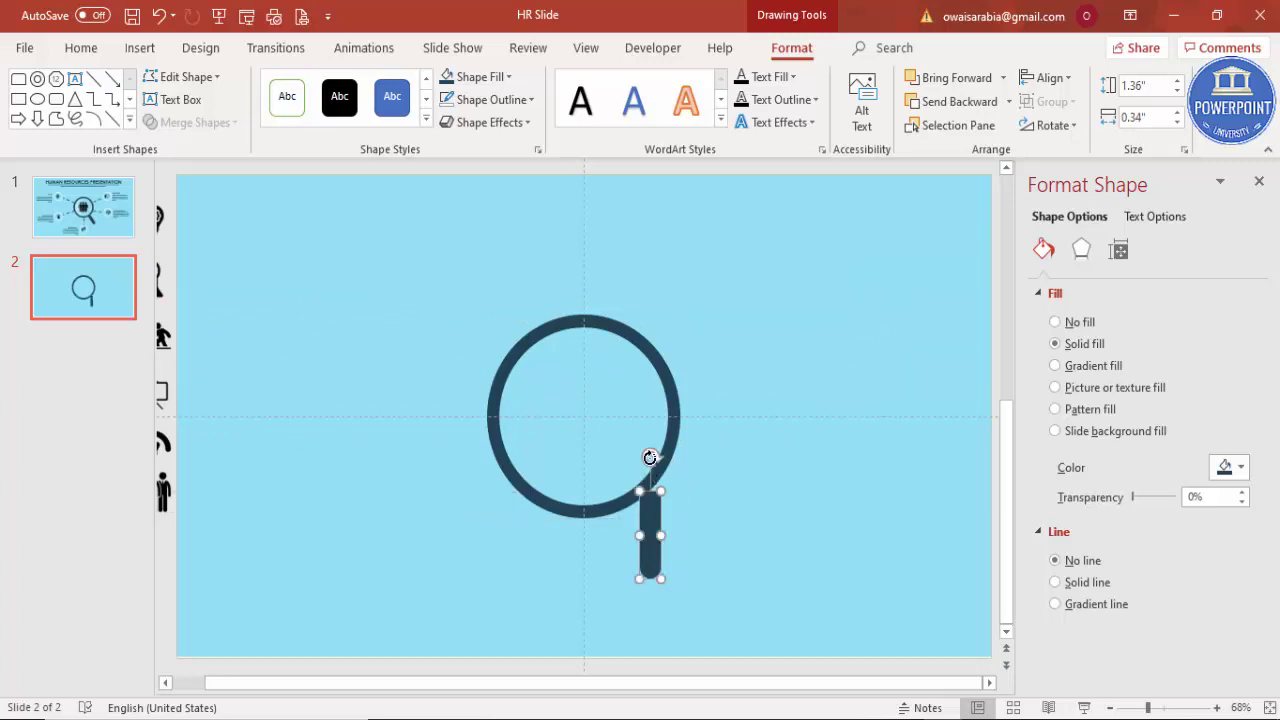
left_click_drag(650, 457, 615, 478)
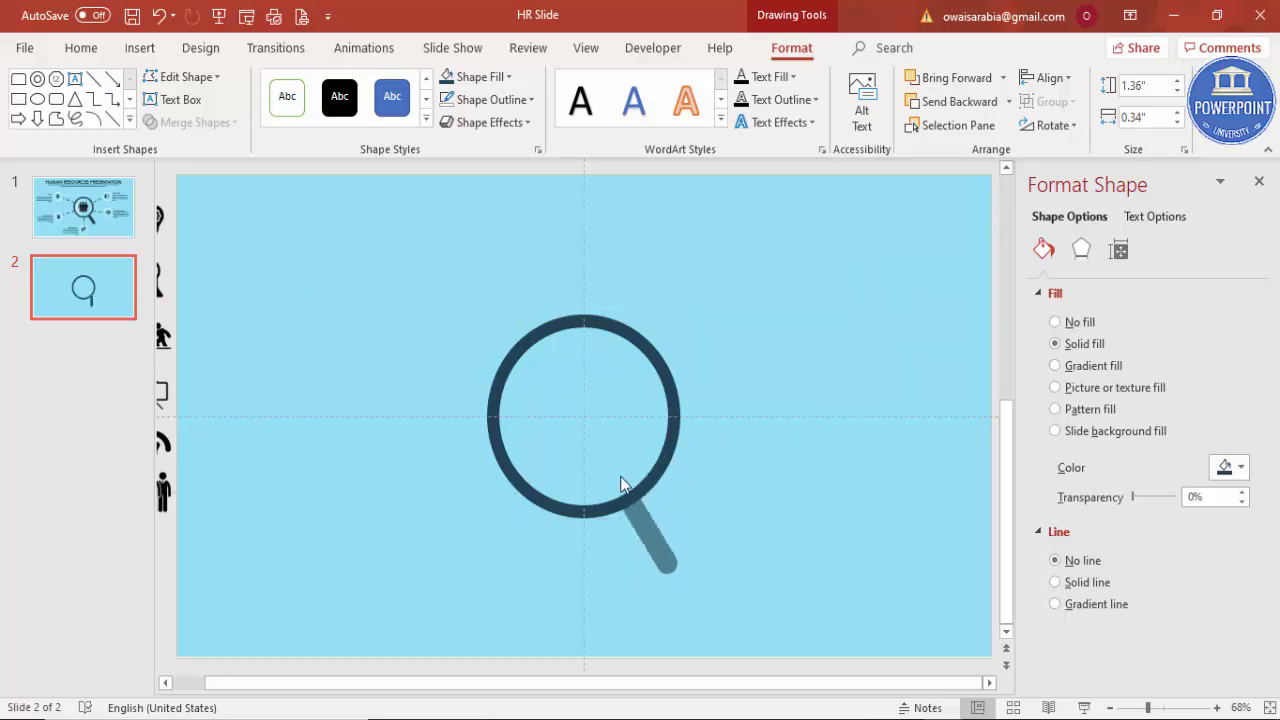
key("Escape")
left_click_drag(663, 557, 666, 557)
left_click(766, 520)
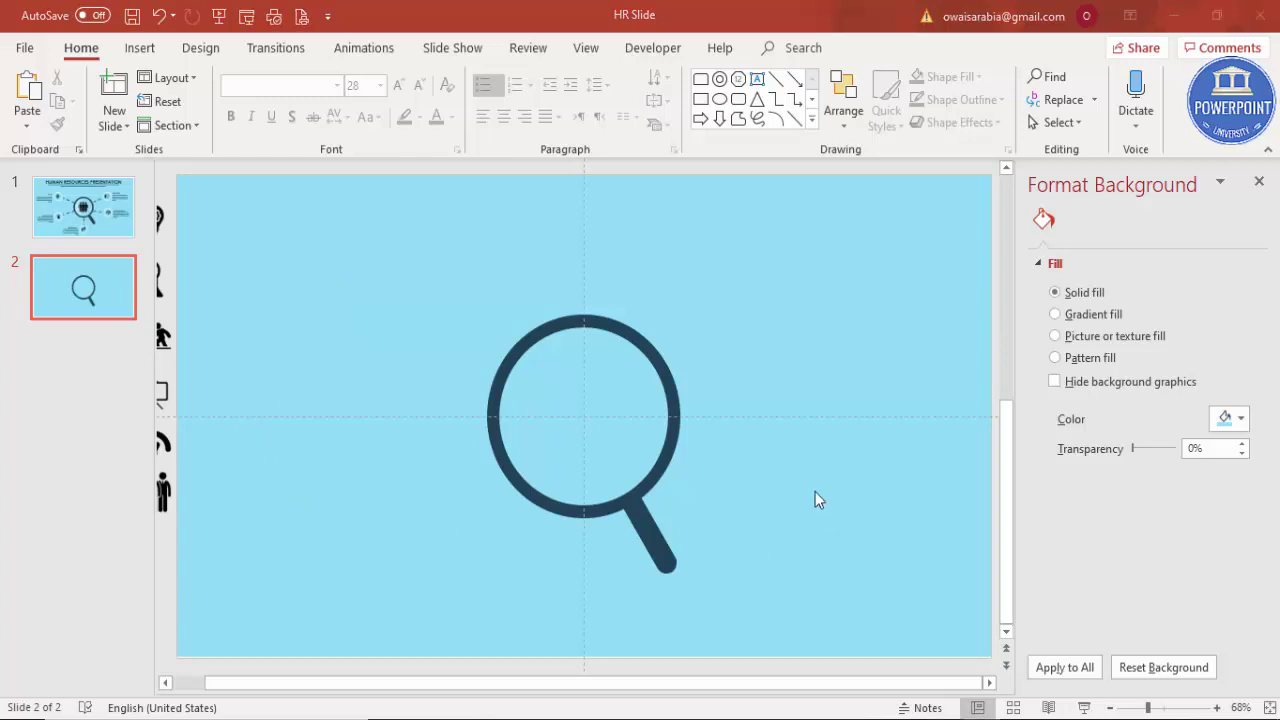
Hide the guides and copy the ring as a small white ring left of the magnifier.
left_click(586, 50)
left_click(398, 128)
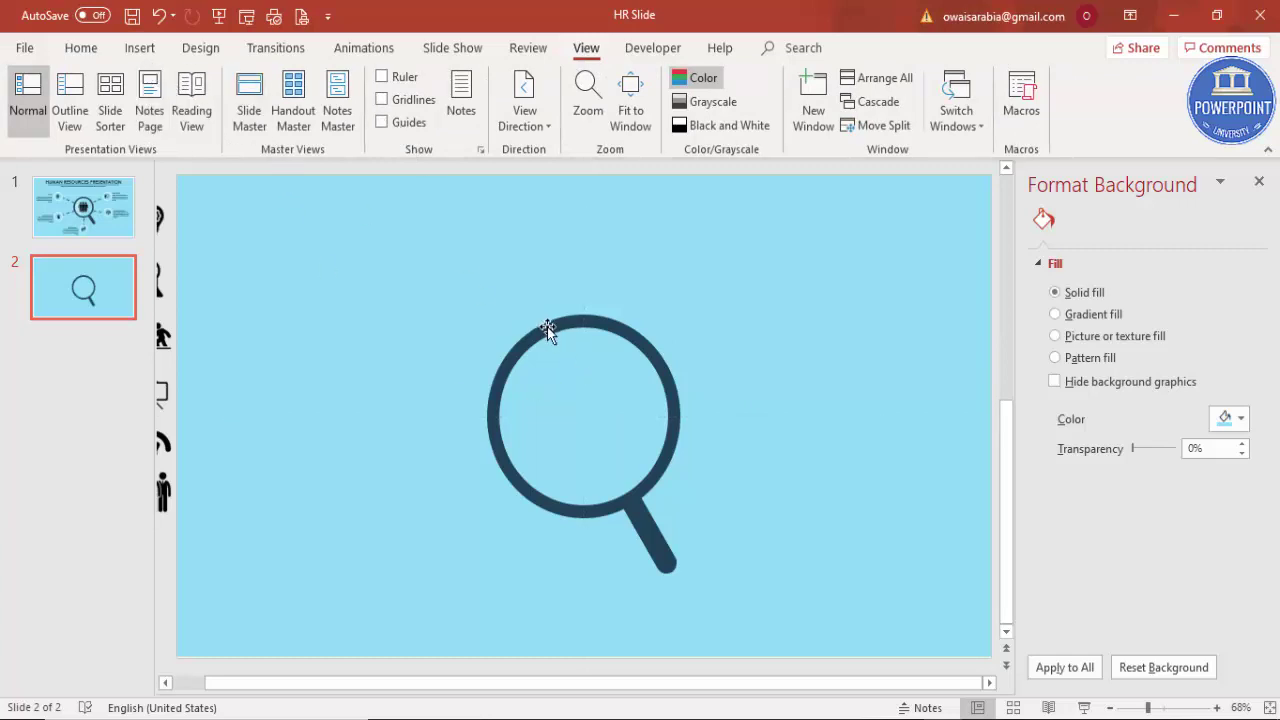
left_click(548, 328)
left_click_drag(675, 360, 412, 262, "ctrl")
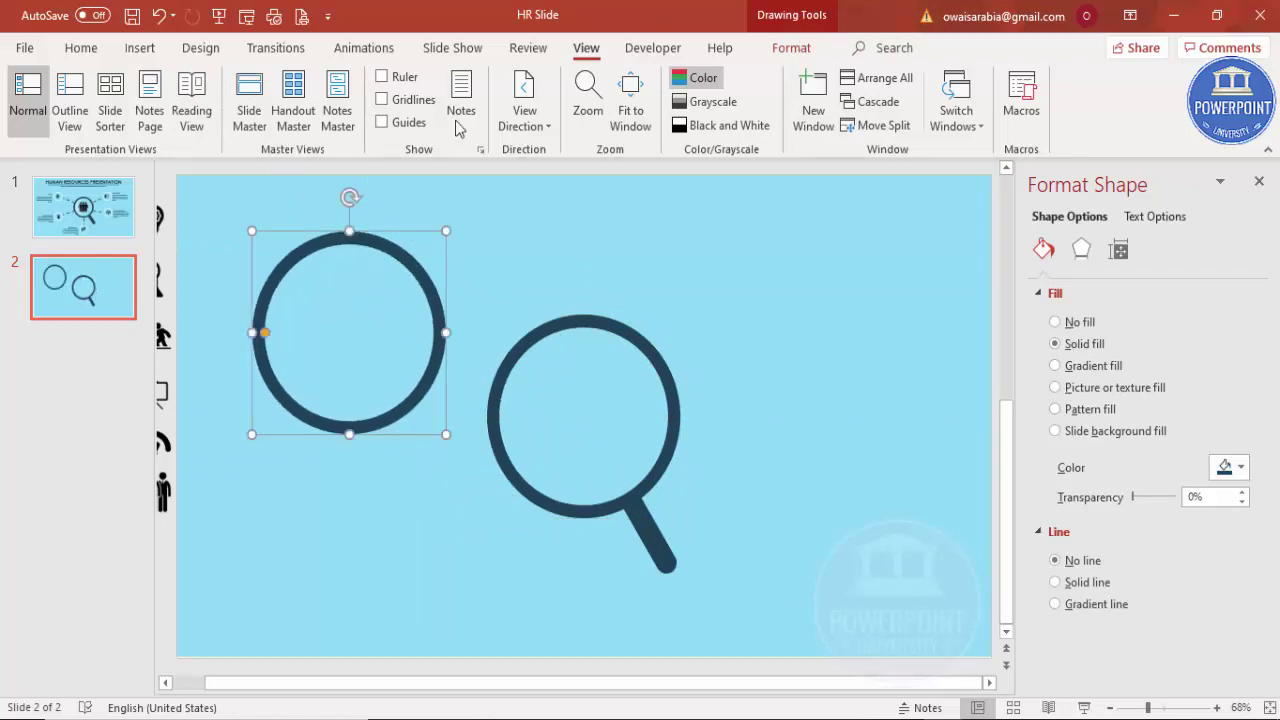
left_click(775, 54)
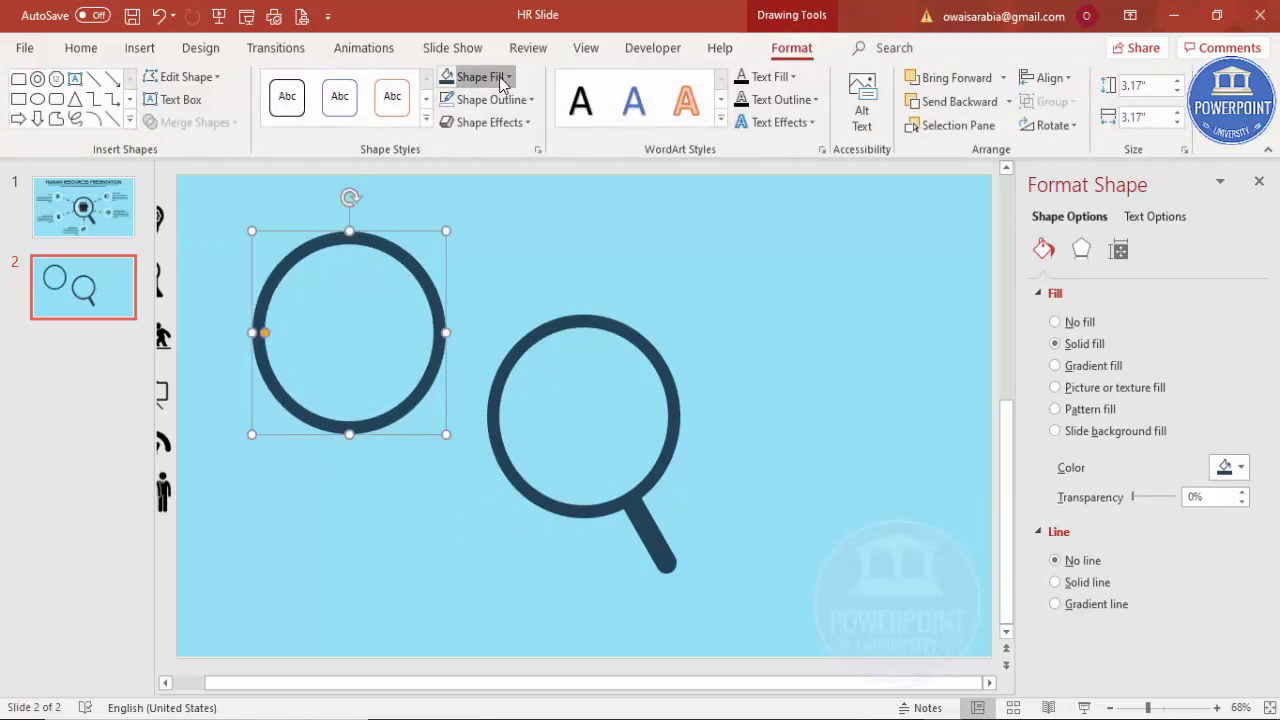
left_click(480, 77)
left_click(447, 121)
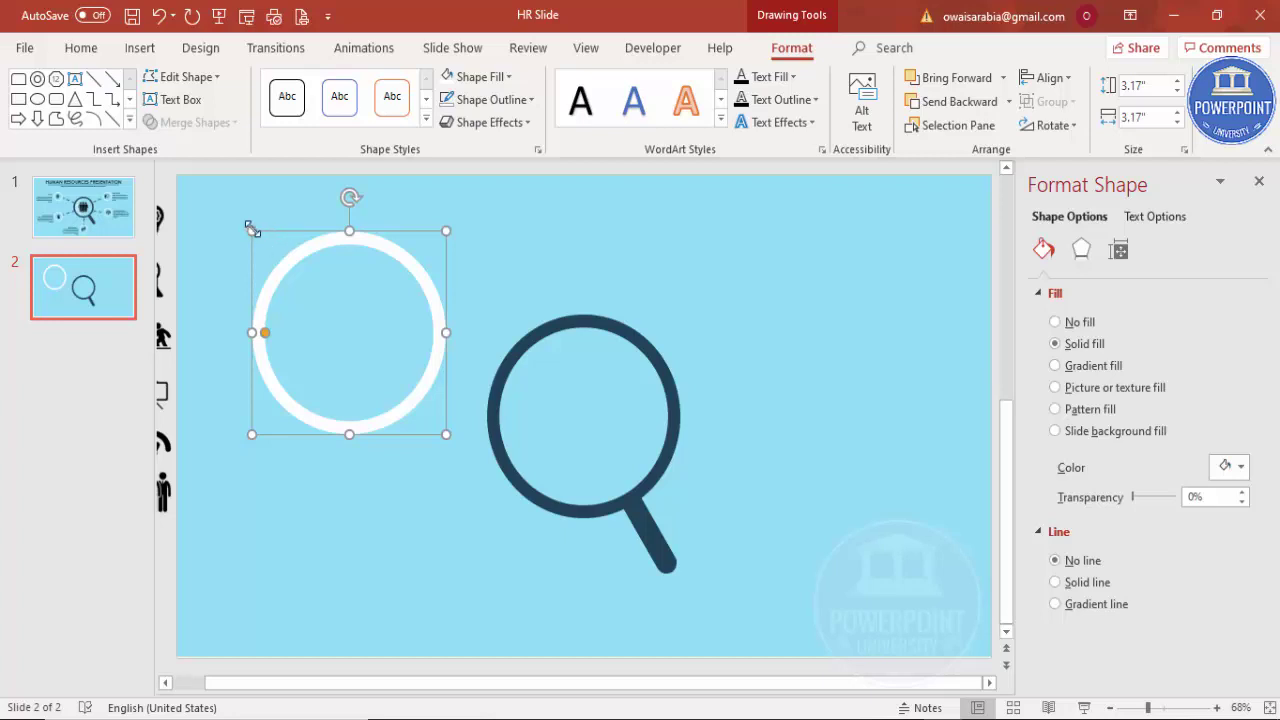
left_click_drag(252, 230, 384, 388)
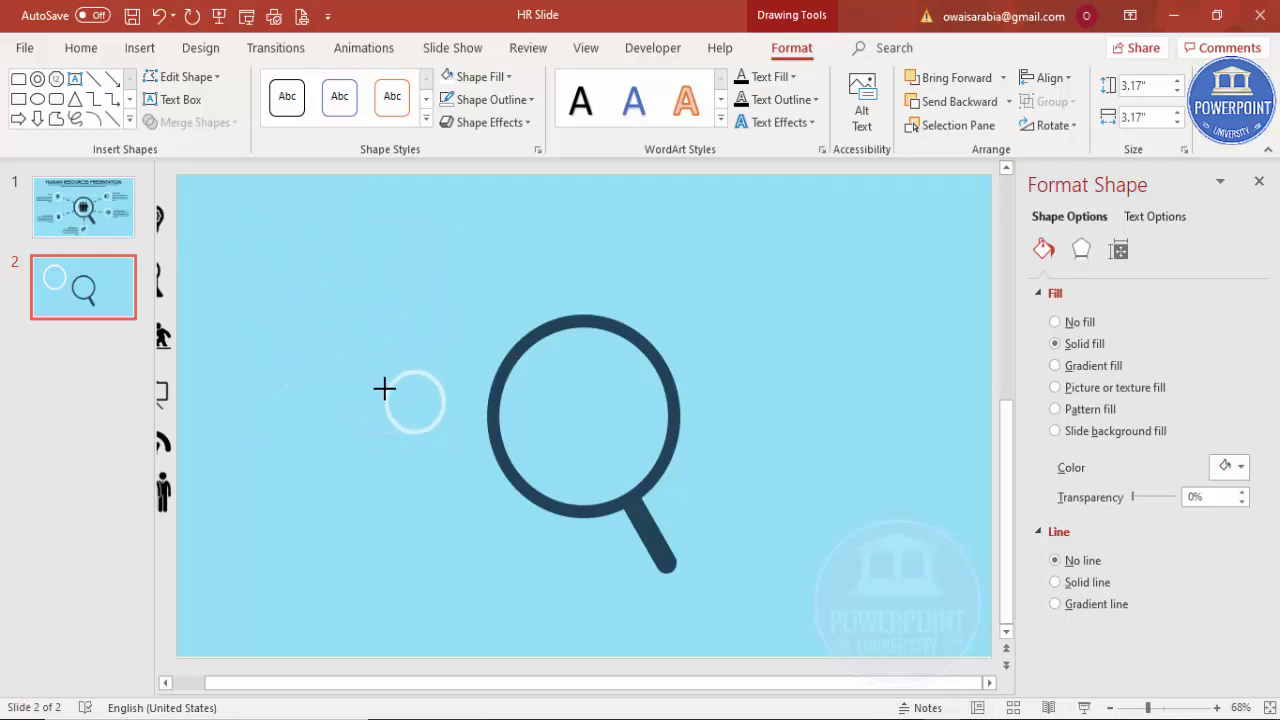
mouse_move(384, 388)
left_mouse_down()
mouse_move(365, 301)
mouse_move(351, 292)
left_mouse_up()
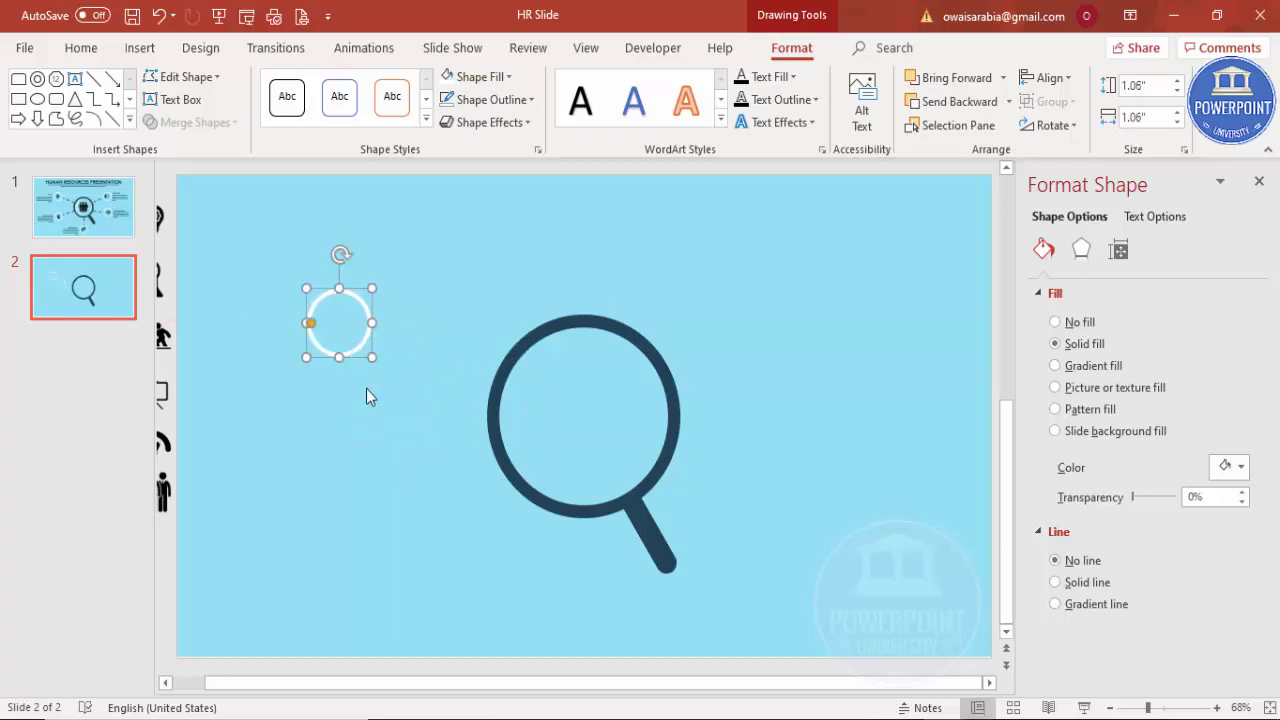
Bring the white circle onto the slide and duplicate it below and right of the magnifier.
key("Tab")
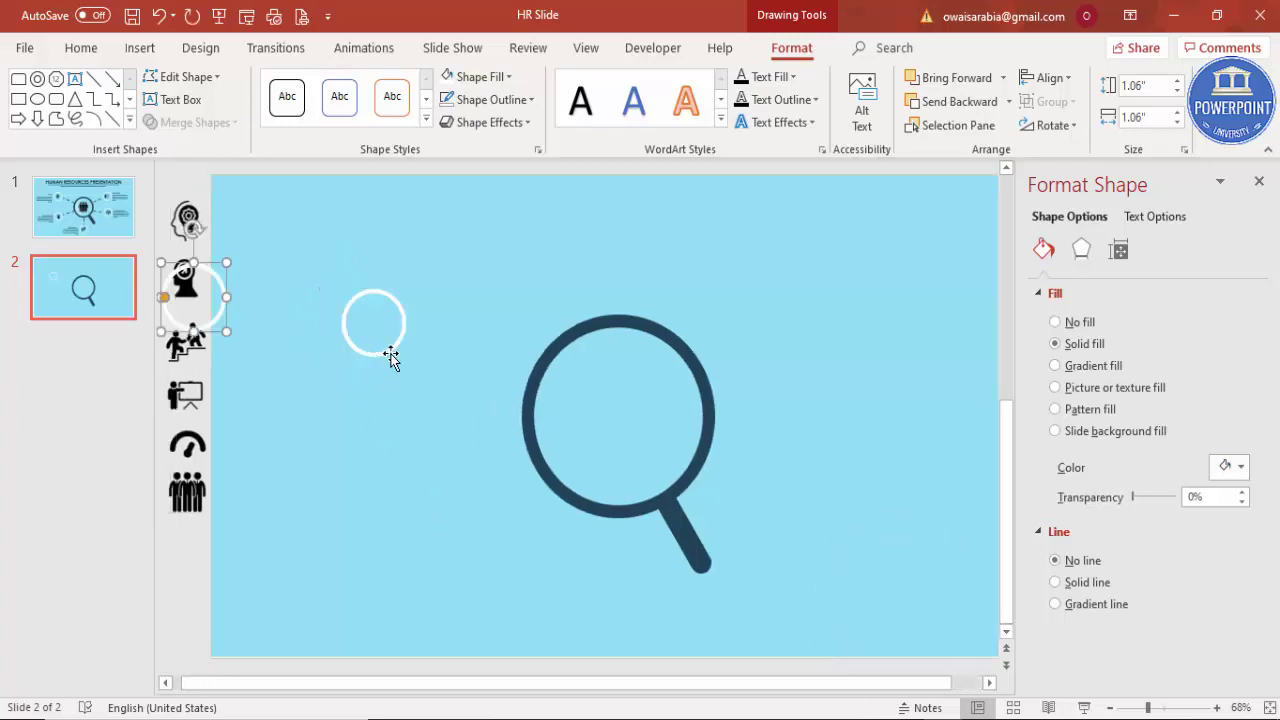
mouse_move(221, 278)
left_mouse_down()
mouse_move(451, 460)
mouse_move(432, 481)
left_mouse_up()
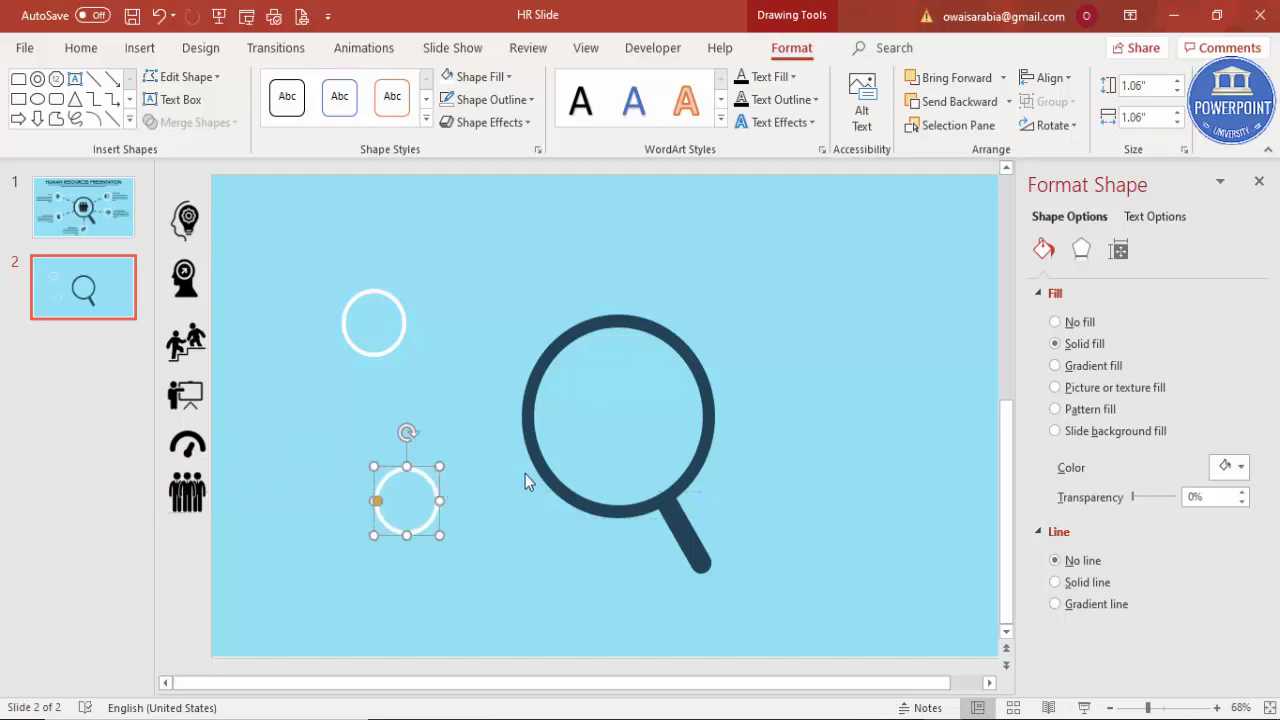
key("ctrl+d")
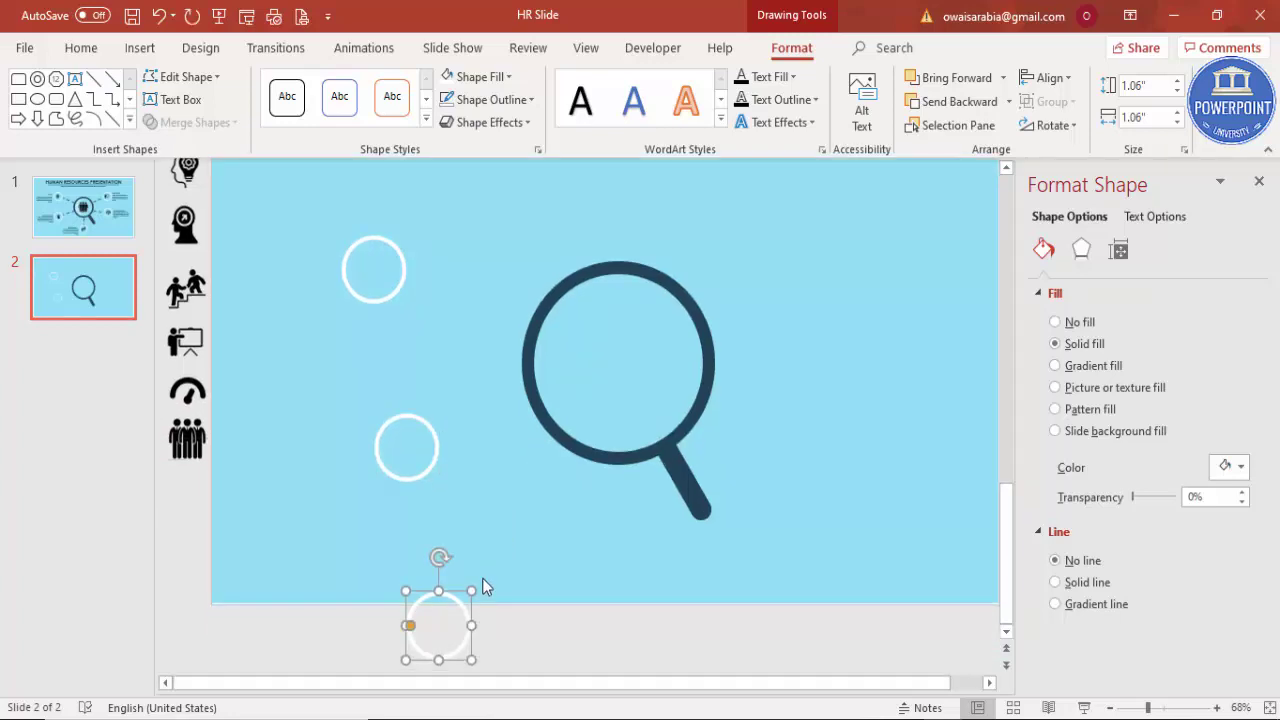
left_click_drag(458, 594, 626, 534)
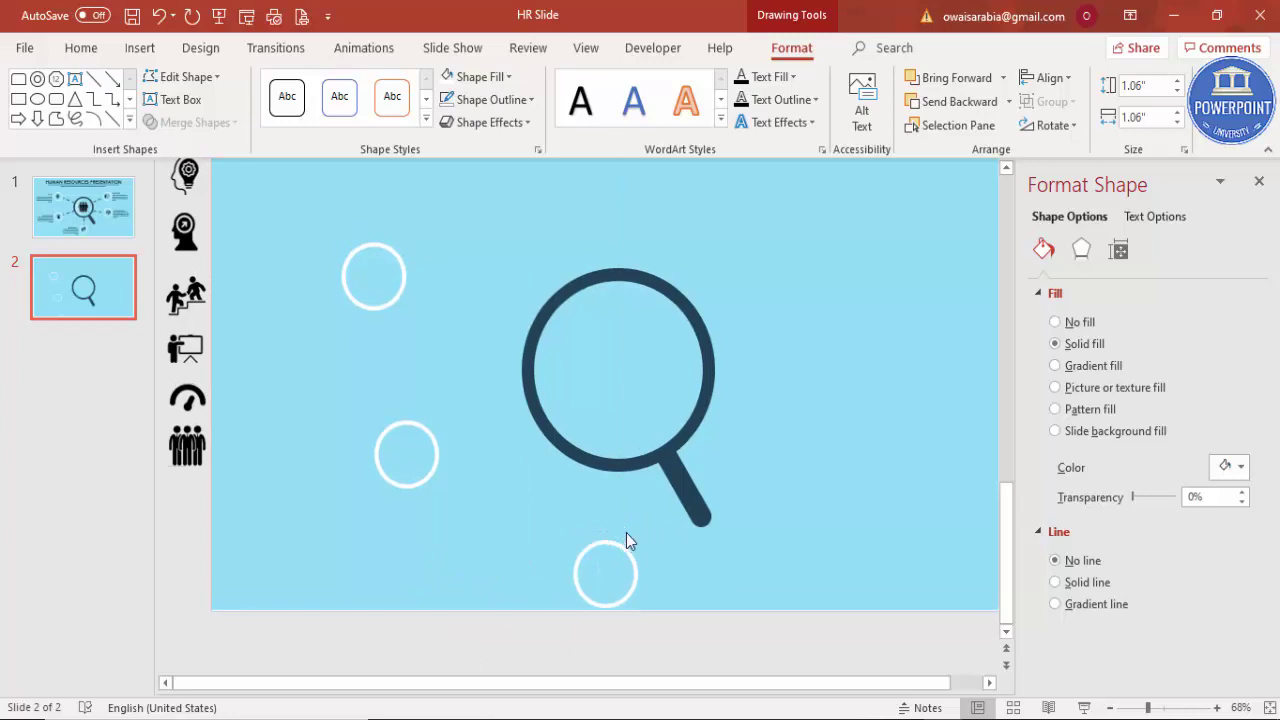
key("ctrl+d")
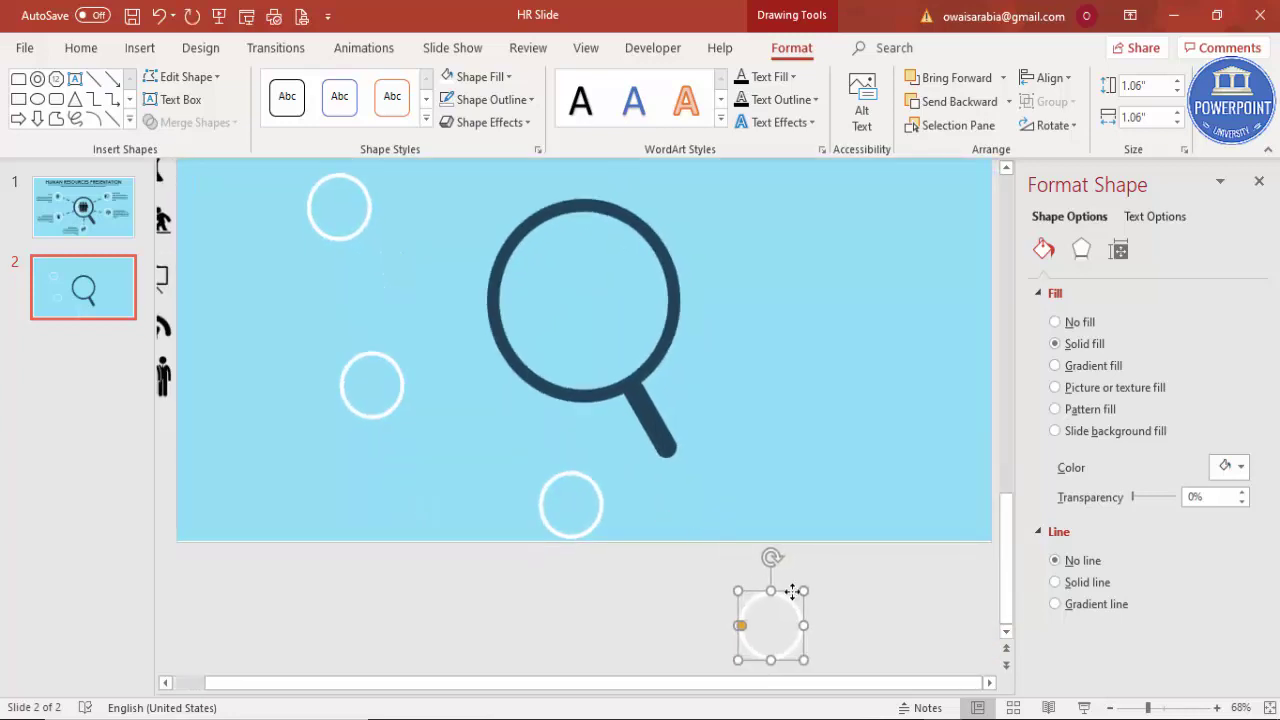
mouse_move(795, 591)
left_mouse_down()
mouse_move(800, 382)
mouse_move(820, 331)
left_mouse_up()
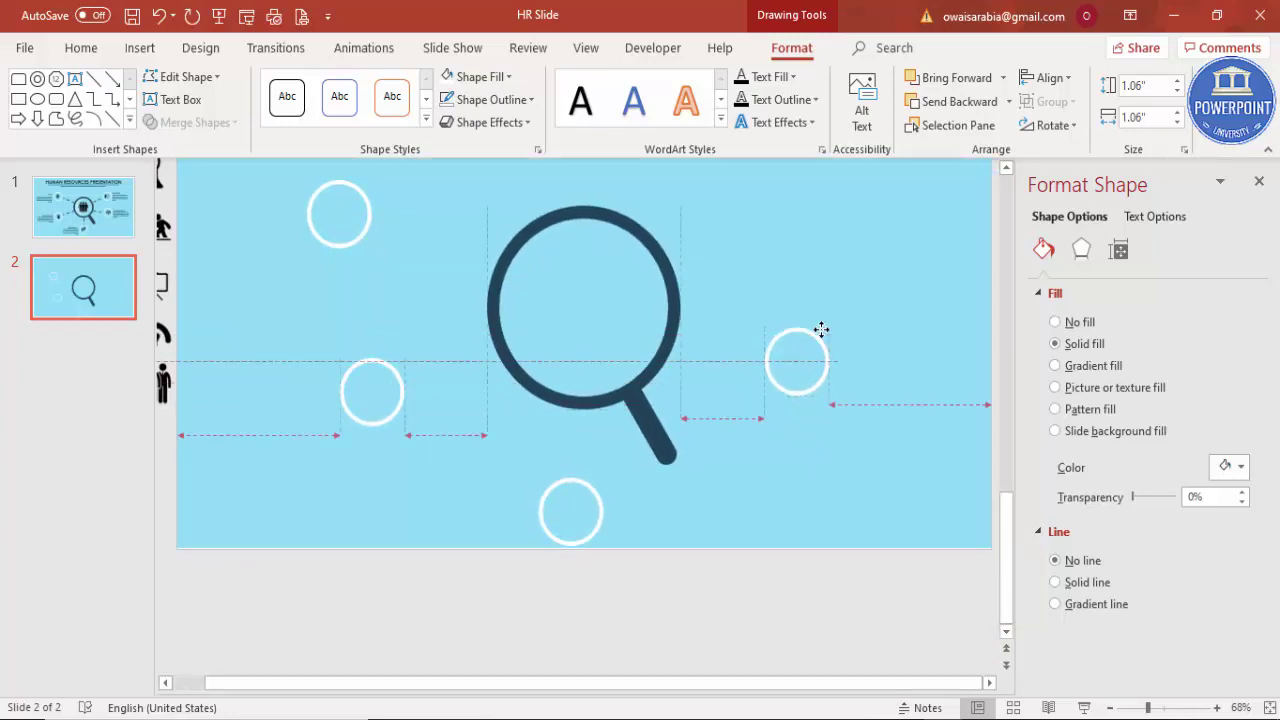
key("ctrl+d")
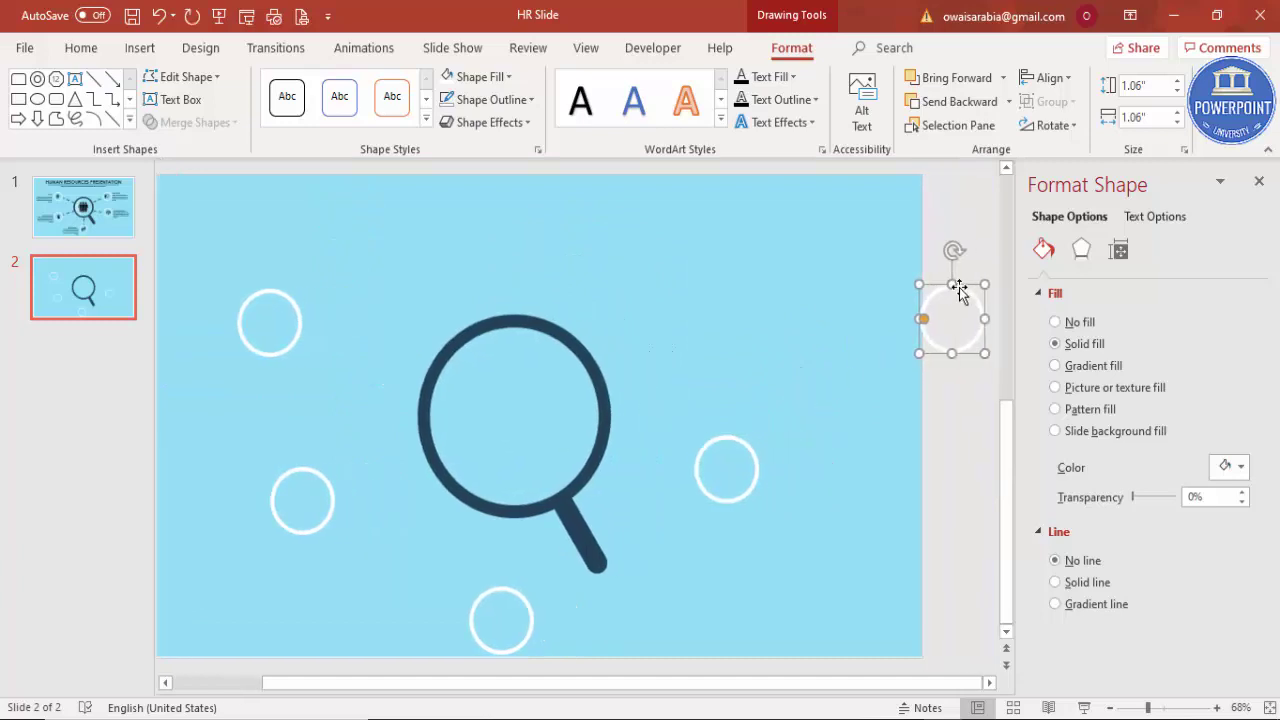
mouse_move(961, 284)
left_mouse_down()
mouse_move(735, 288)
mouse_move(749, 283)
left_mouse_up()
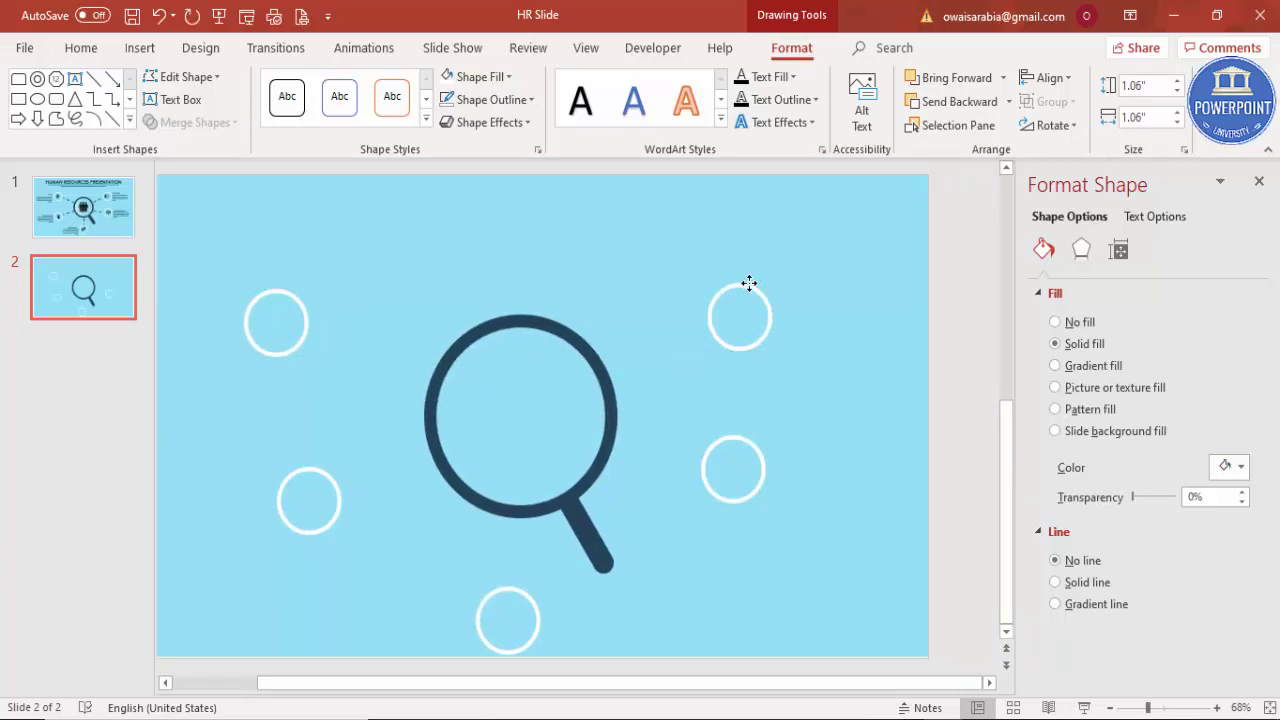
Nudge the upper-left circle right so it lines up with the others.
scroll(234, 306, "left", 2)
left_click(343, 292)
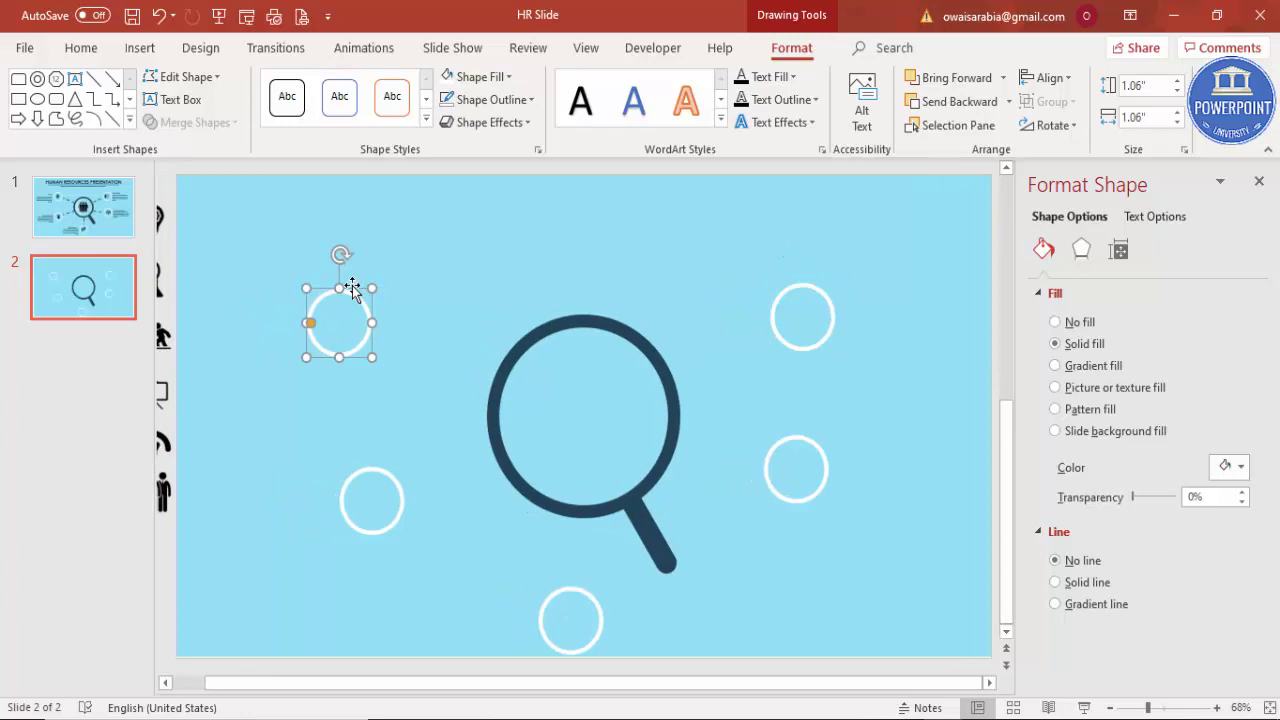
left_click_drag(350, 288, 371, 285)
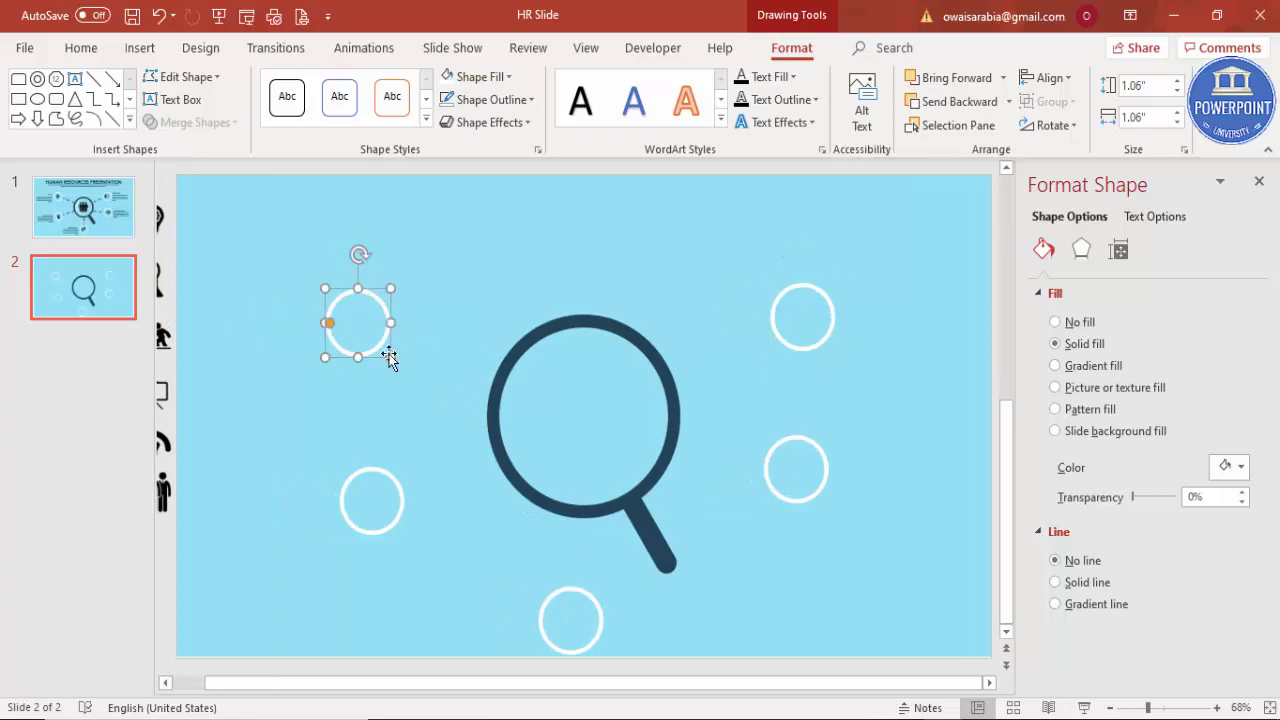
left_click(860, 401)
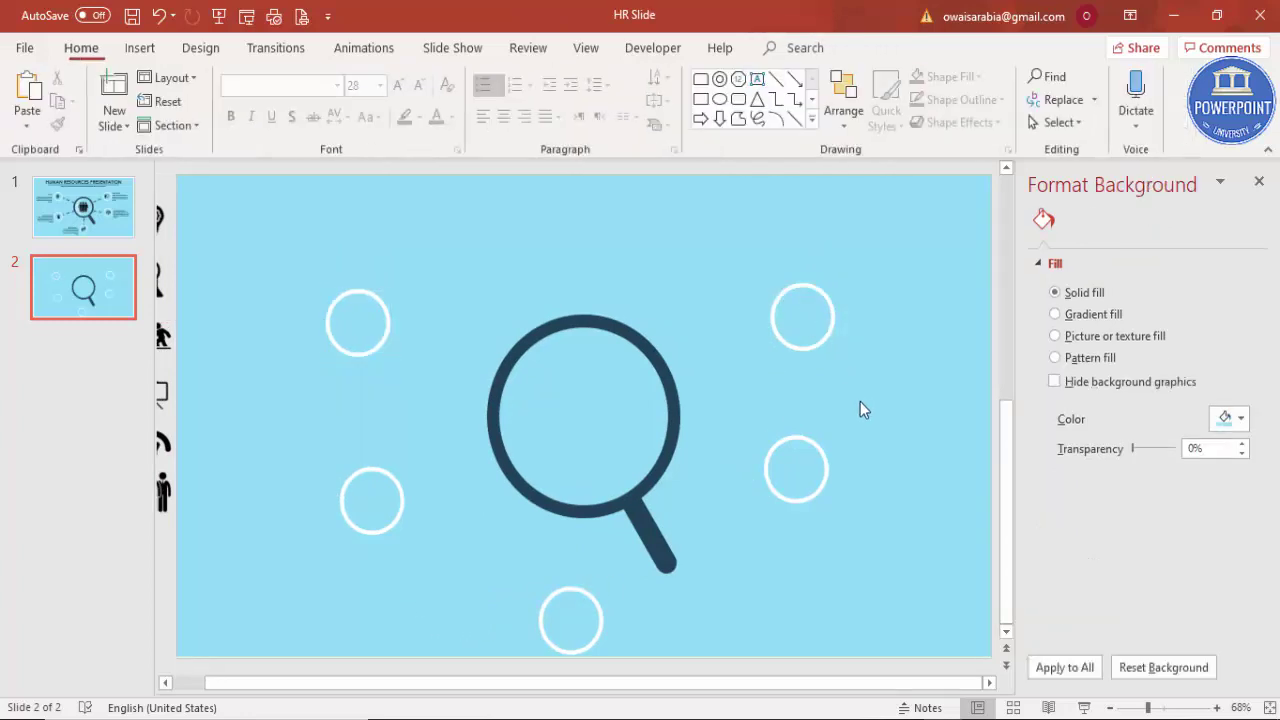
left_click_drag(330, 682, 229, 676)
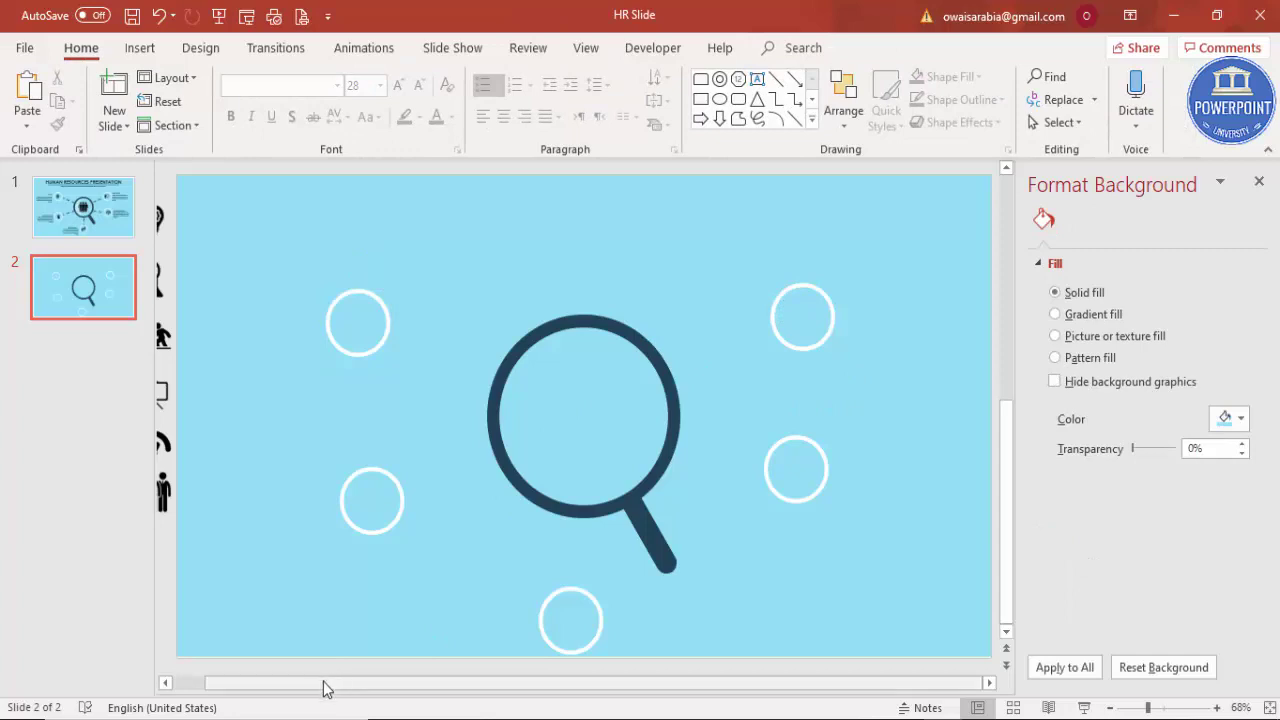
left_click(332, 245)
left_click(140, 47)
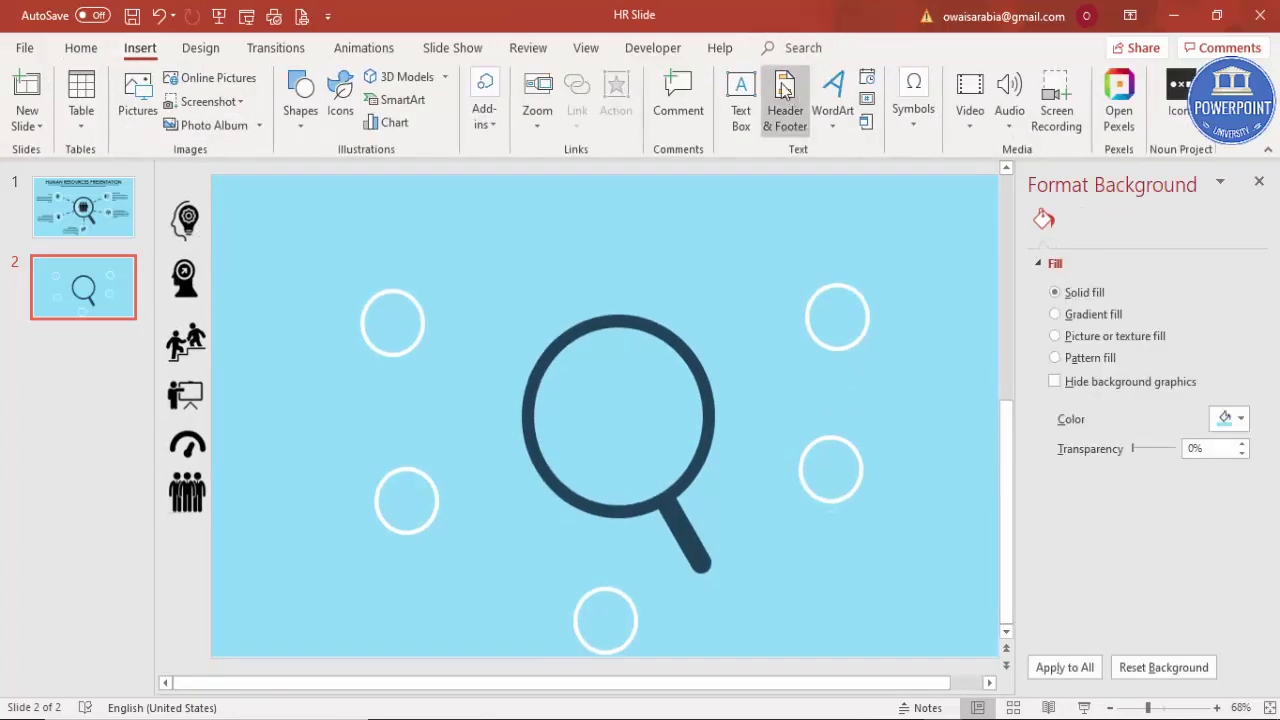
left_click(740, 100)
left_click_drag(464, 209, 805, 250)
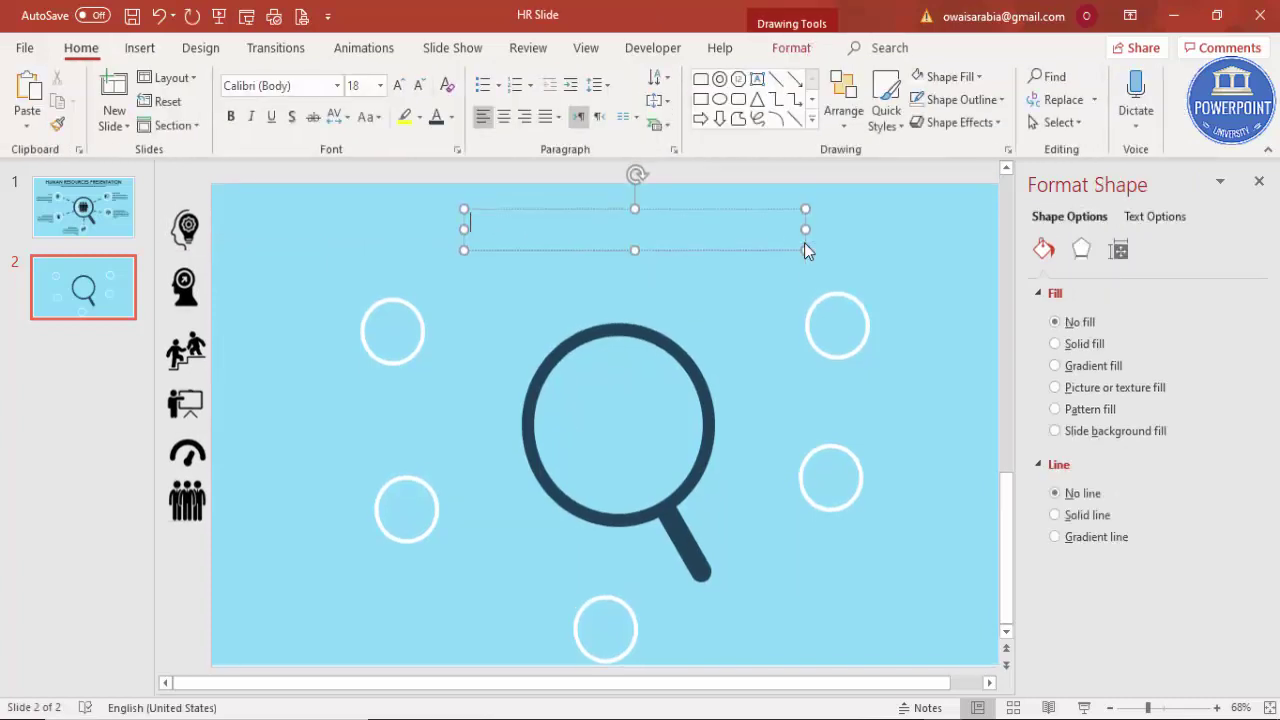
type("www.thenounproject")
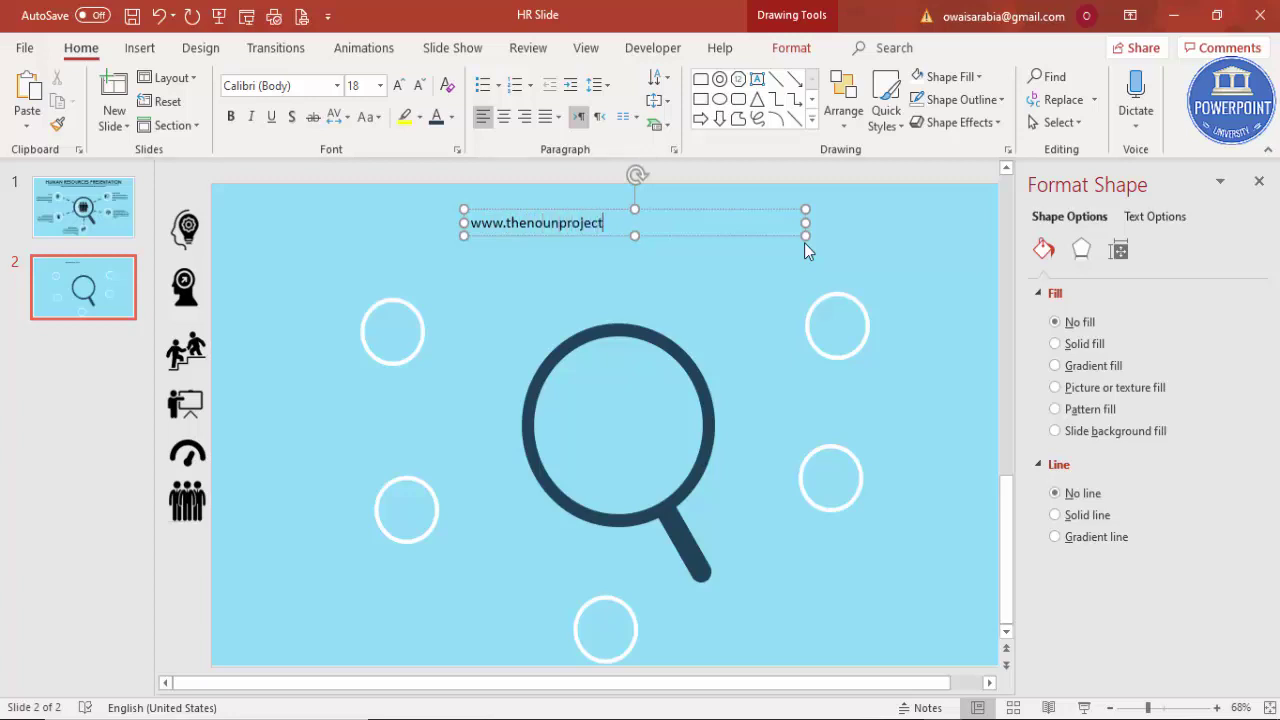
type(".com")
left_click(492, 209)
left_click(398, 85)
left_click(398, 85)
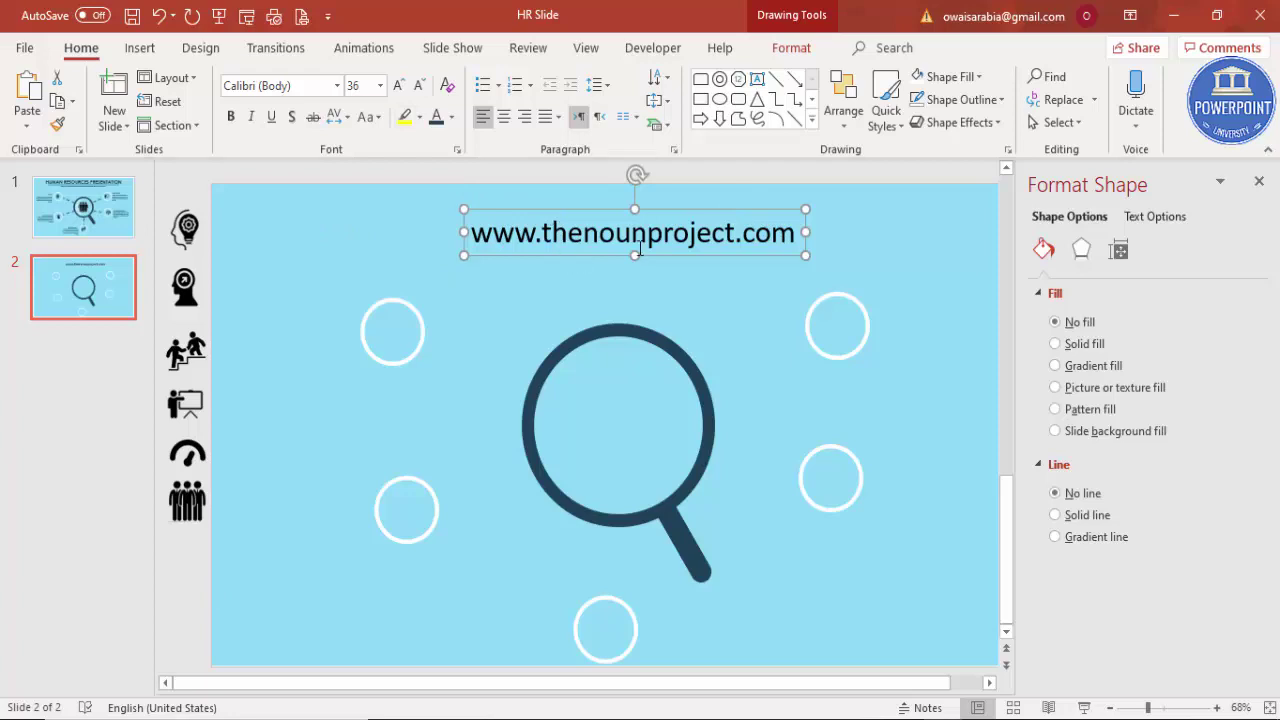
key("Delete")
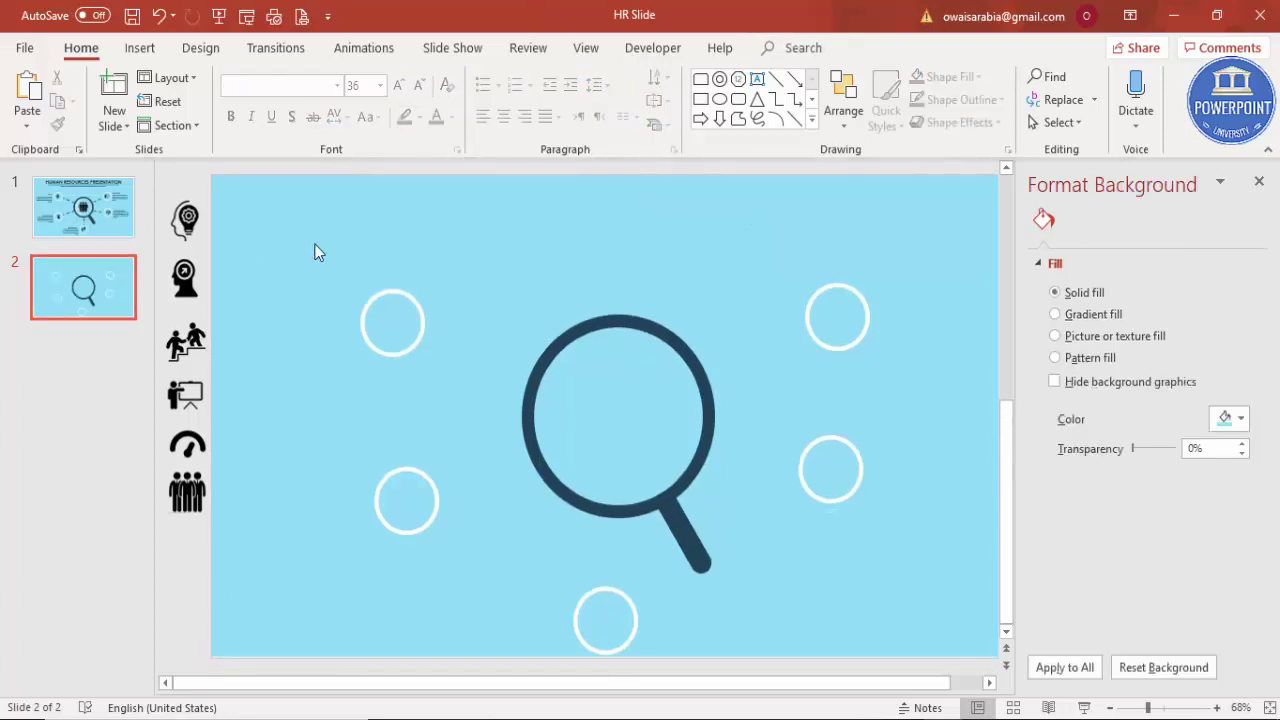
Place the bulb-head, head, climbing, presenter and gauge icons into the five circles.
left_click_drag(188, 222, 396, 318)
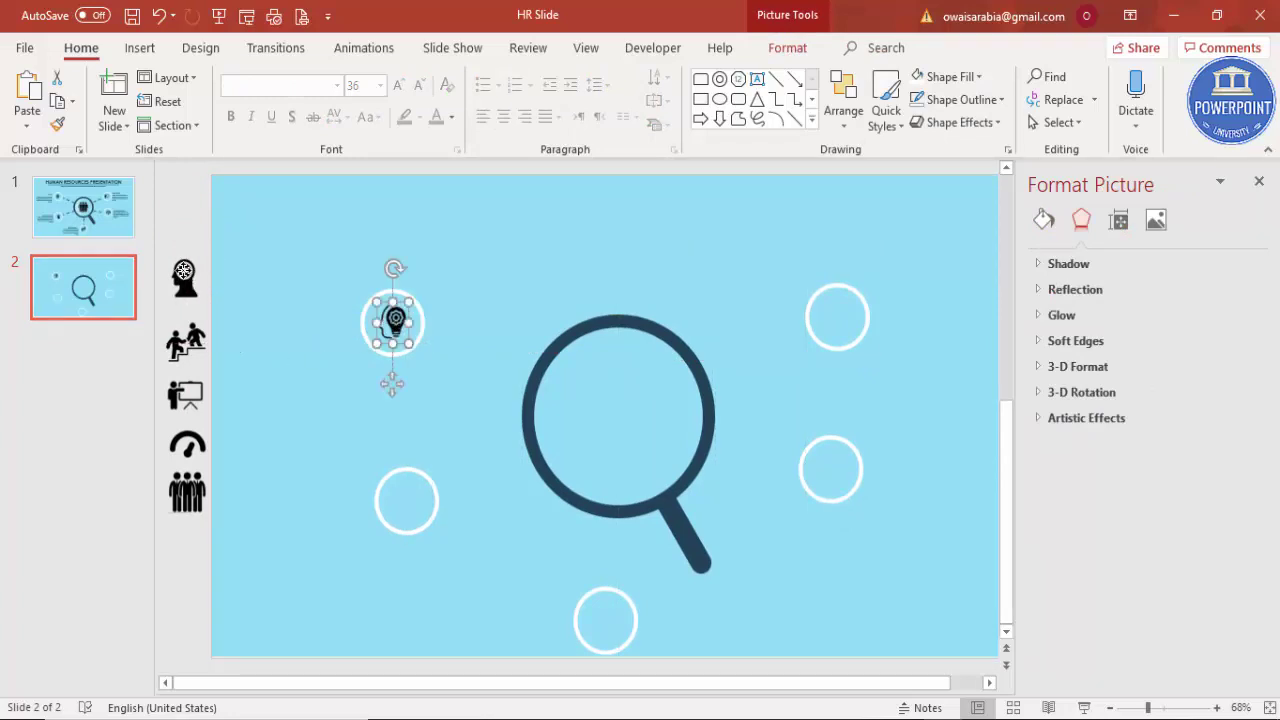
mouse_move(184, 278)
left_mouse_down()
mouse_move(419, 505)
mouse_move(406, 497)
left_mouse_up()
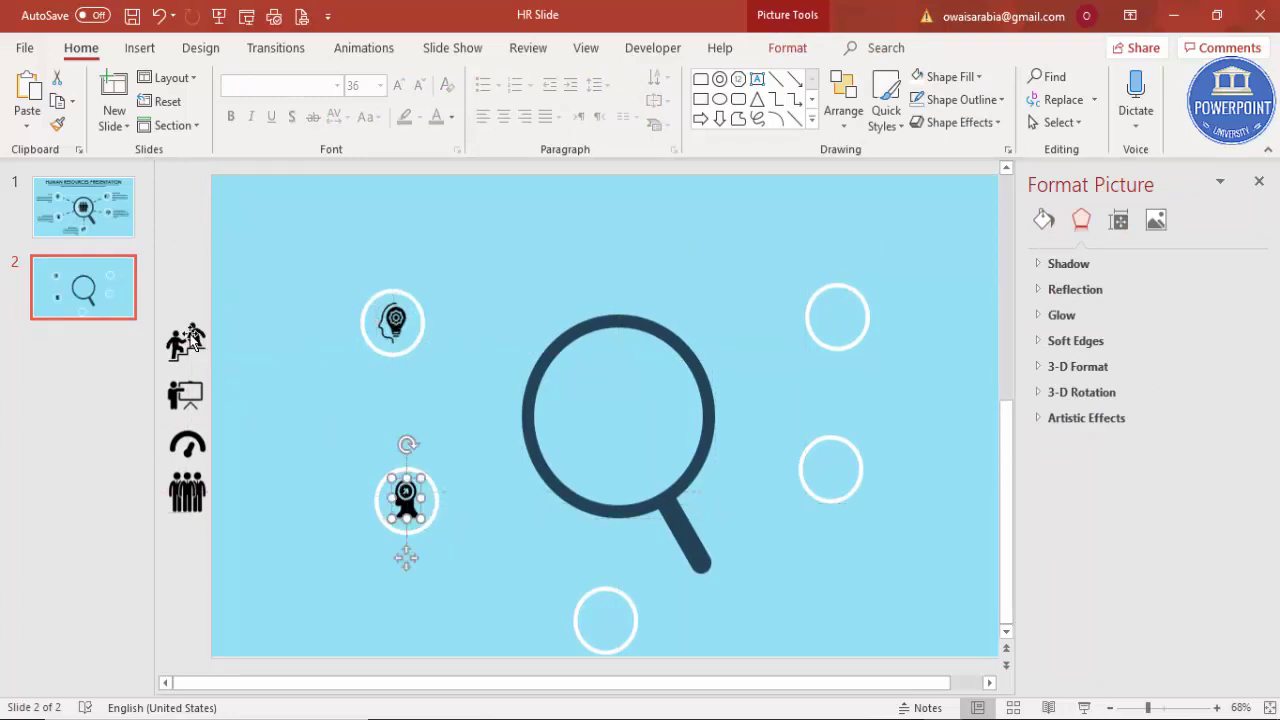
left_click_drag(190, 340, 608, 618)
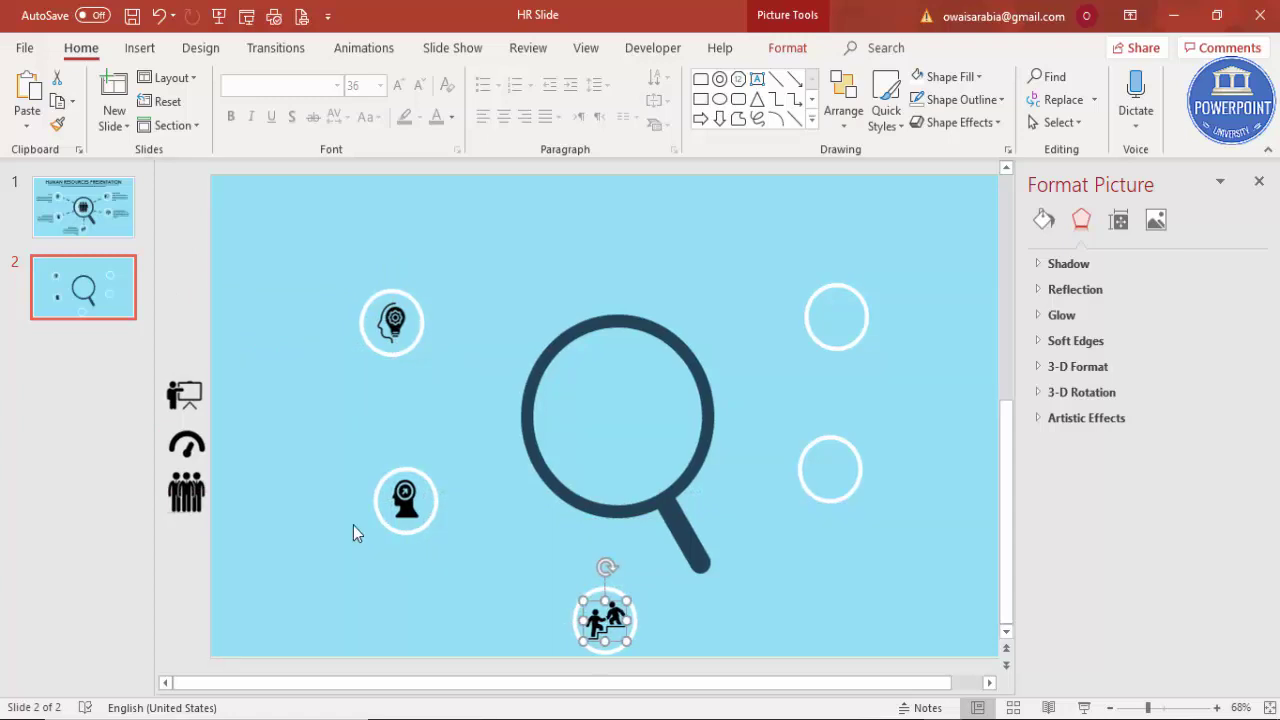
left_click_drag(210, 400, 842, 316)
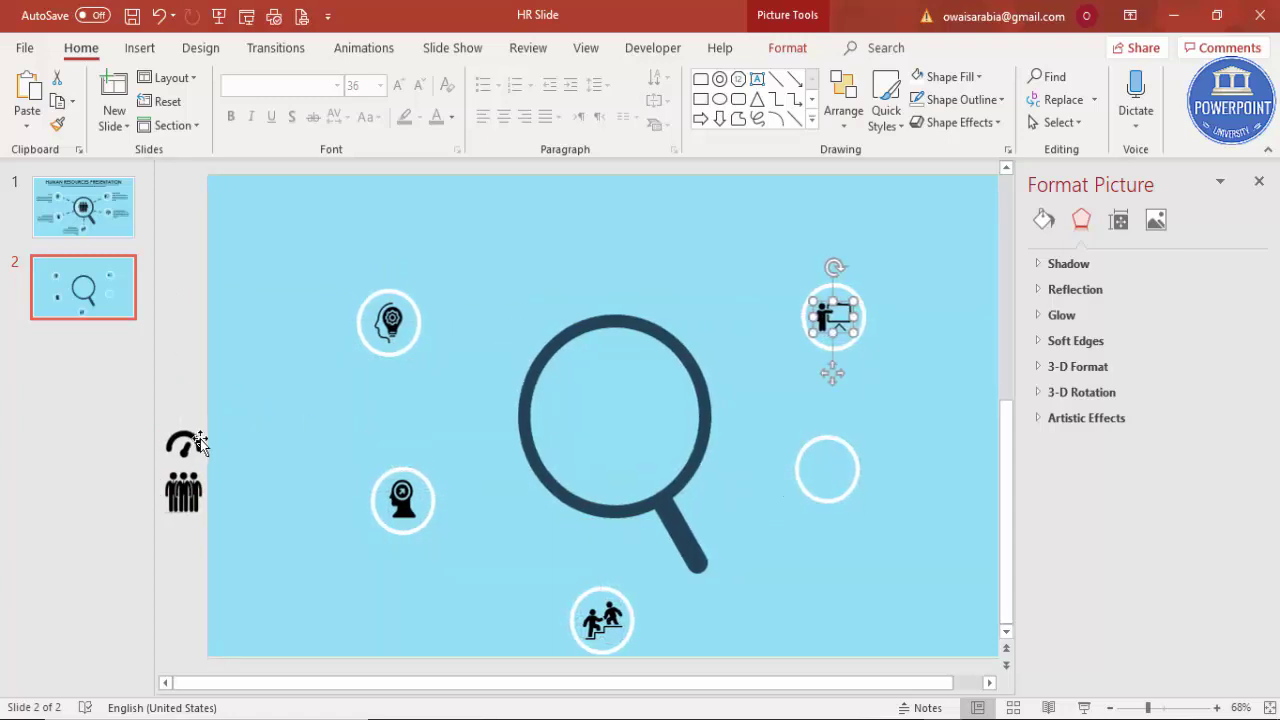
left_click_drag(185, 443, 830, 468)
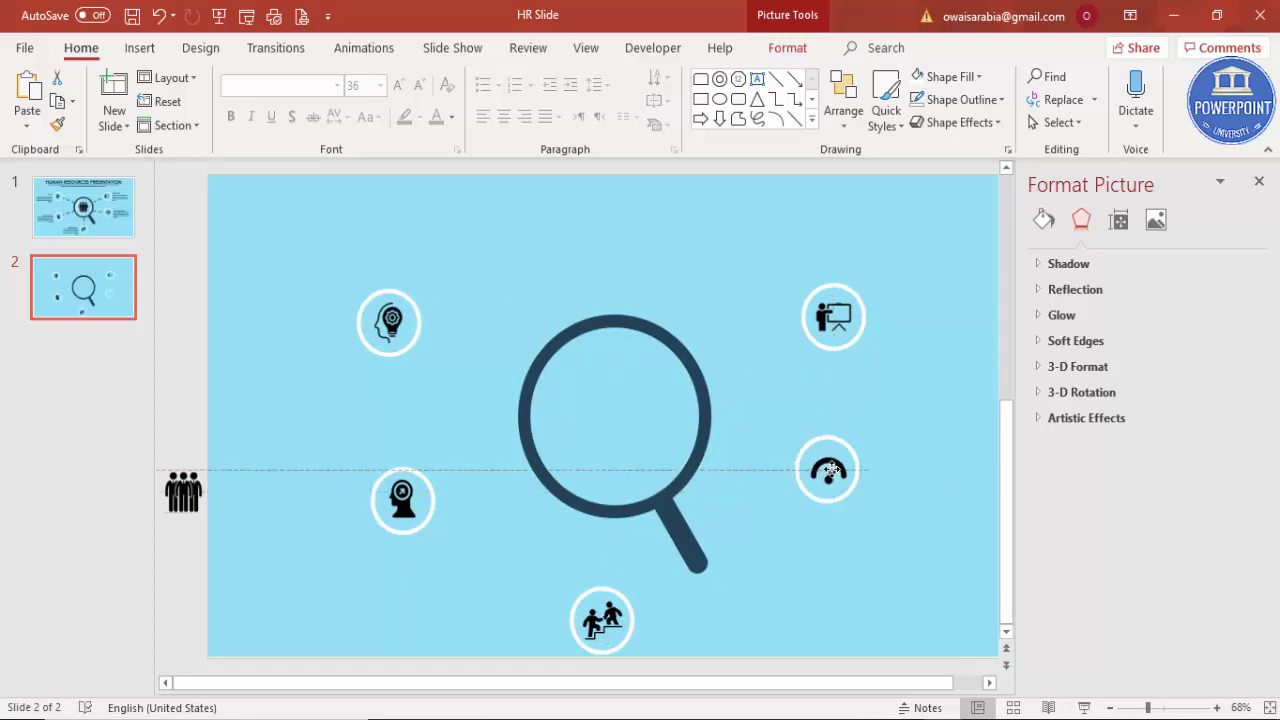
Centre the team icon inside the magnifier lens.
mouse_move(183, 491)
left_mouse_down()
mouse_move(610, 430)
mouse_move(609, 395)
left_mouse_up()
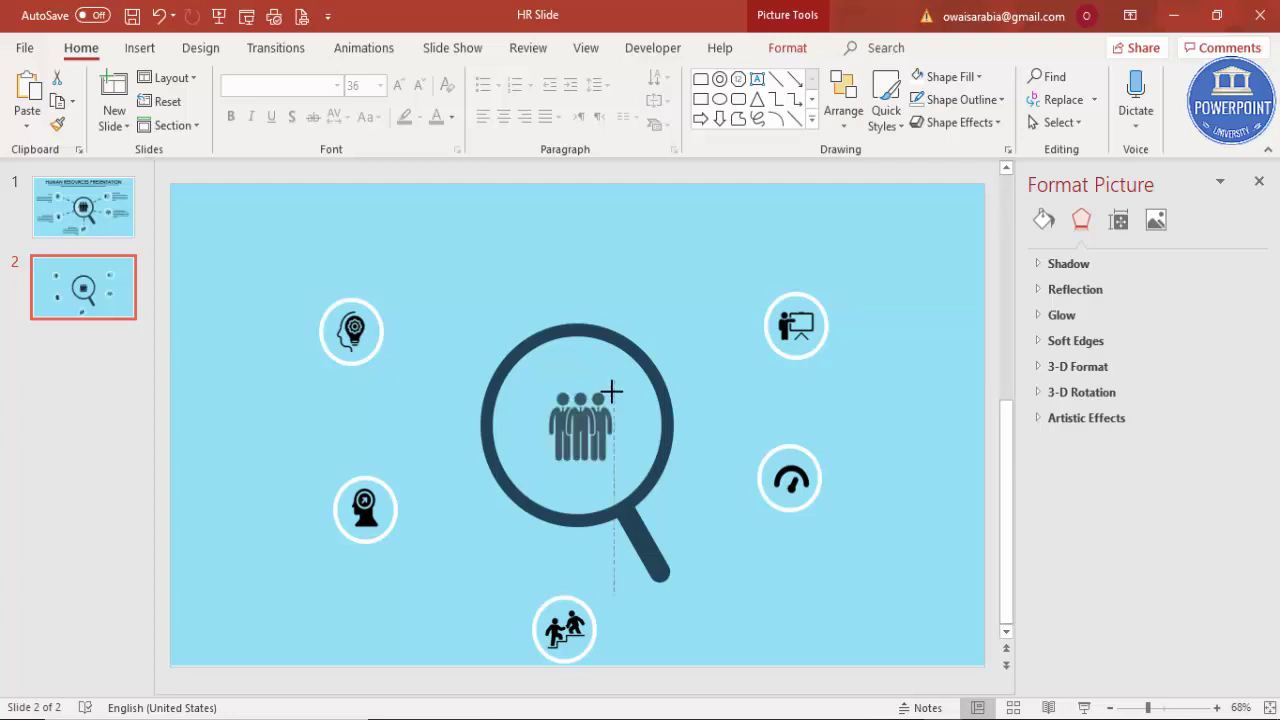
left_click_drag(584, 433, 585, 428)
left_click(486, 308)
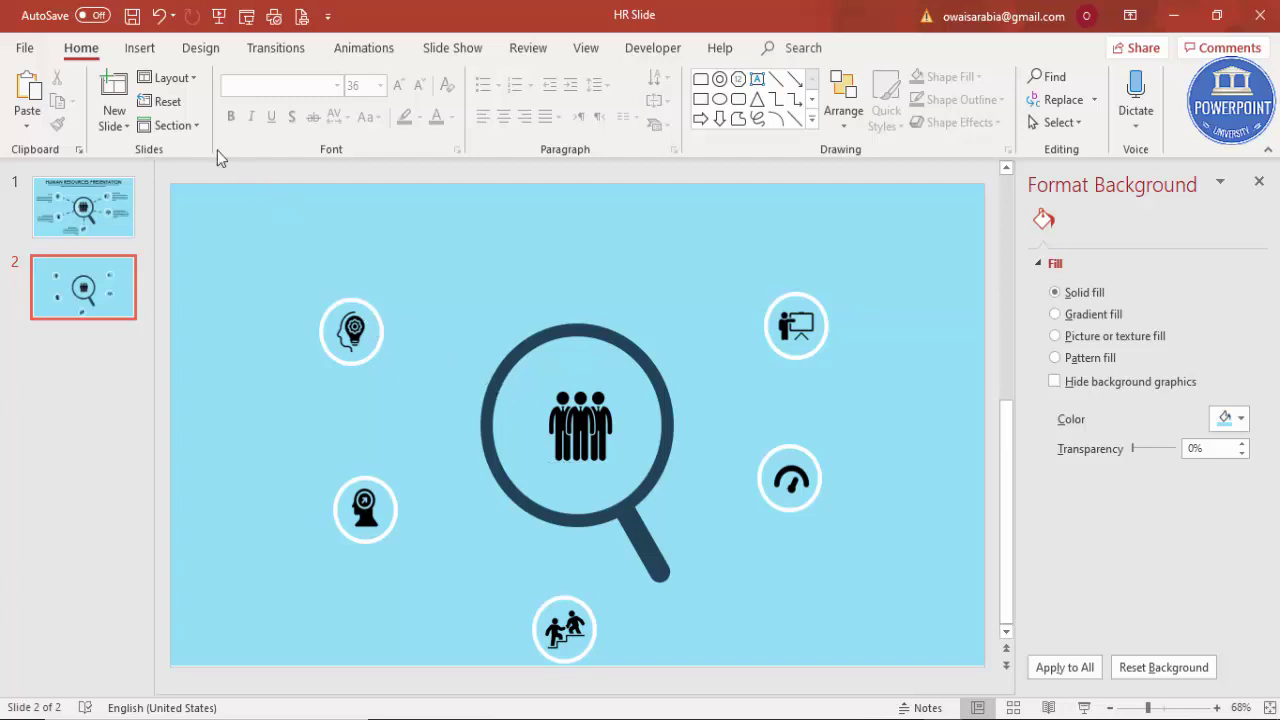
Draw a straight line from the magnifier to the bulb-head circle.
left_click(140, 48)
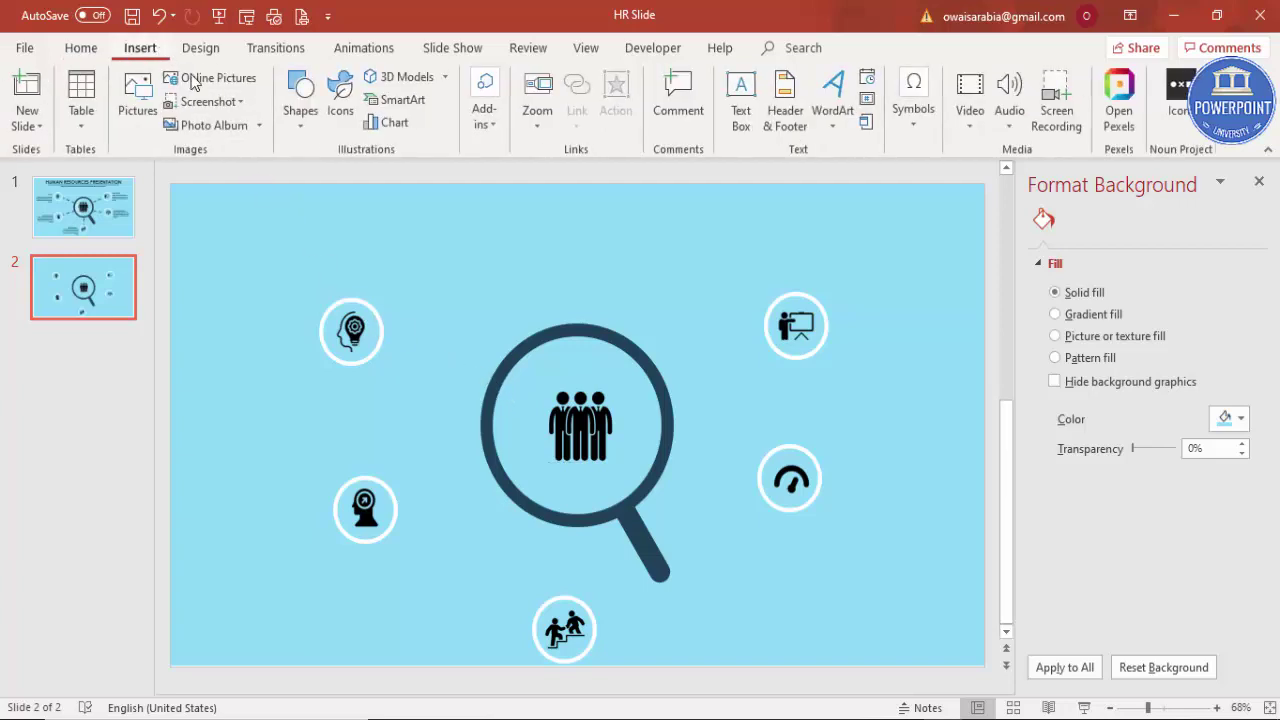
left_click(309, 135)
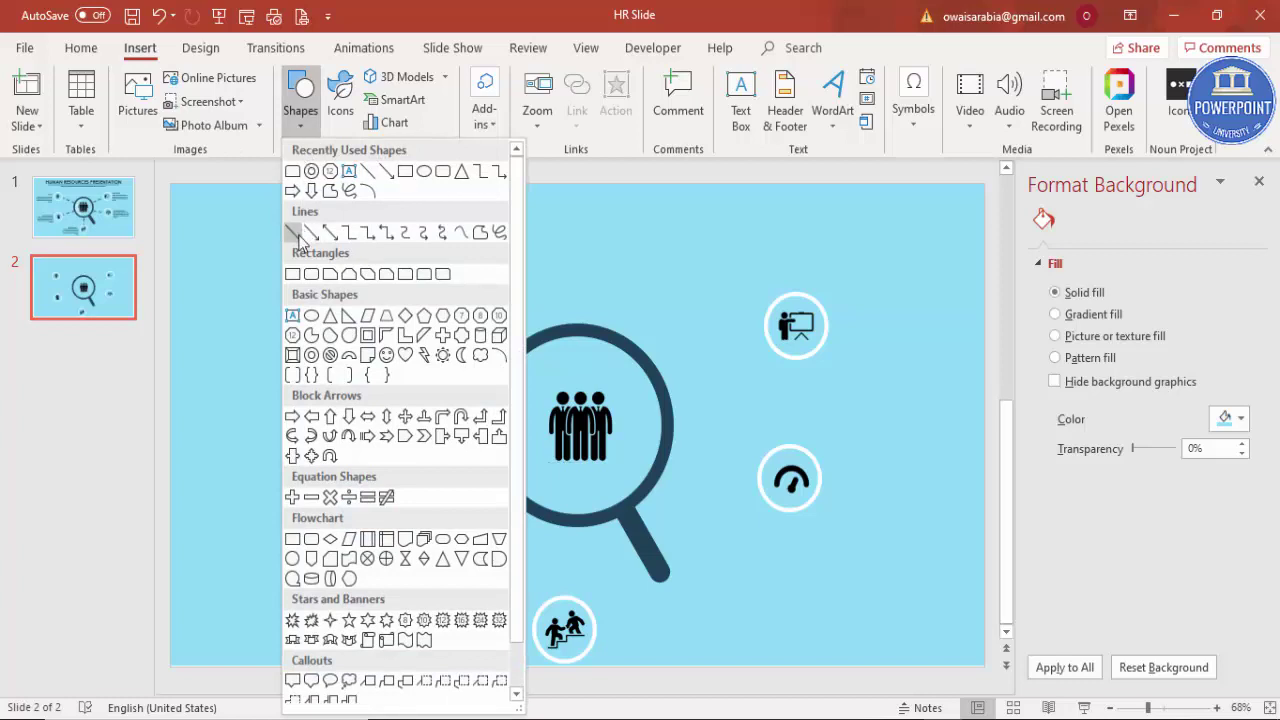
left_click(298, 240)
mouse_move(486, 386)
left_mouse_down()
mouse_move(414, 343)
mouse_move(379, 342)
left_mouse_up()
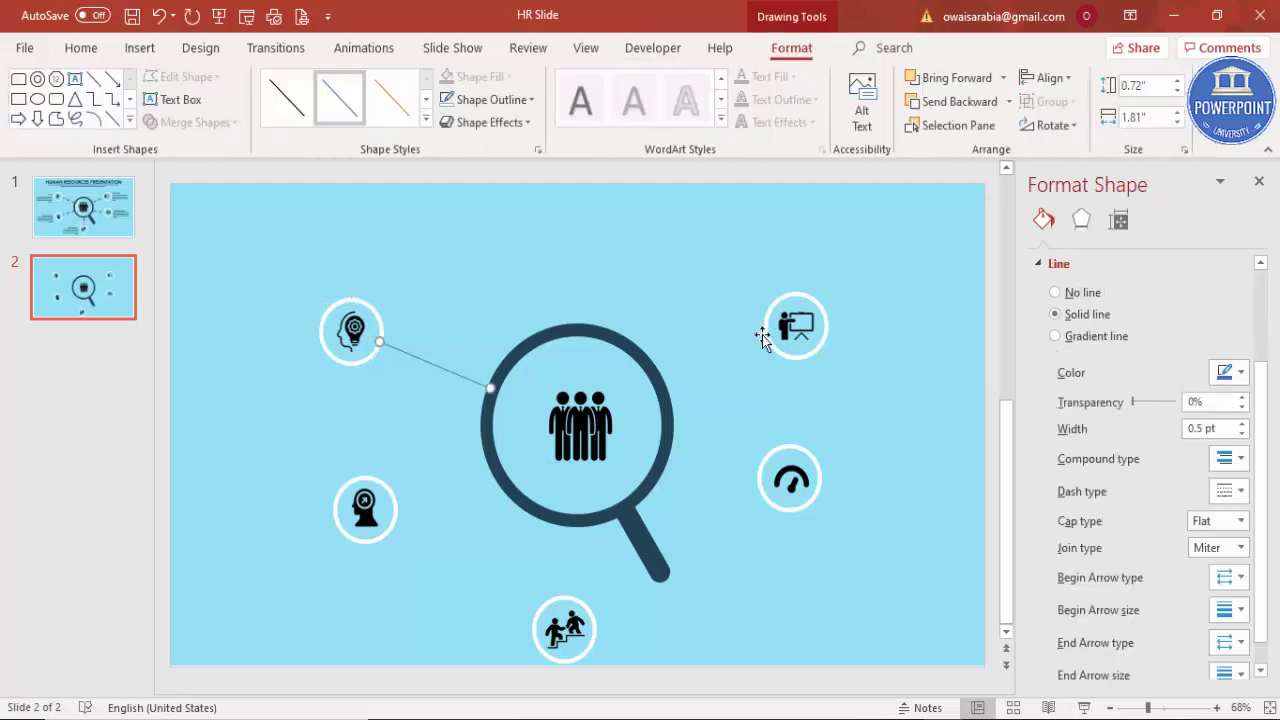
Give the line a dark colour and a dashed style.
left_click(521, 100)
left_click(446, 291)
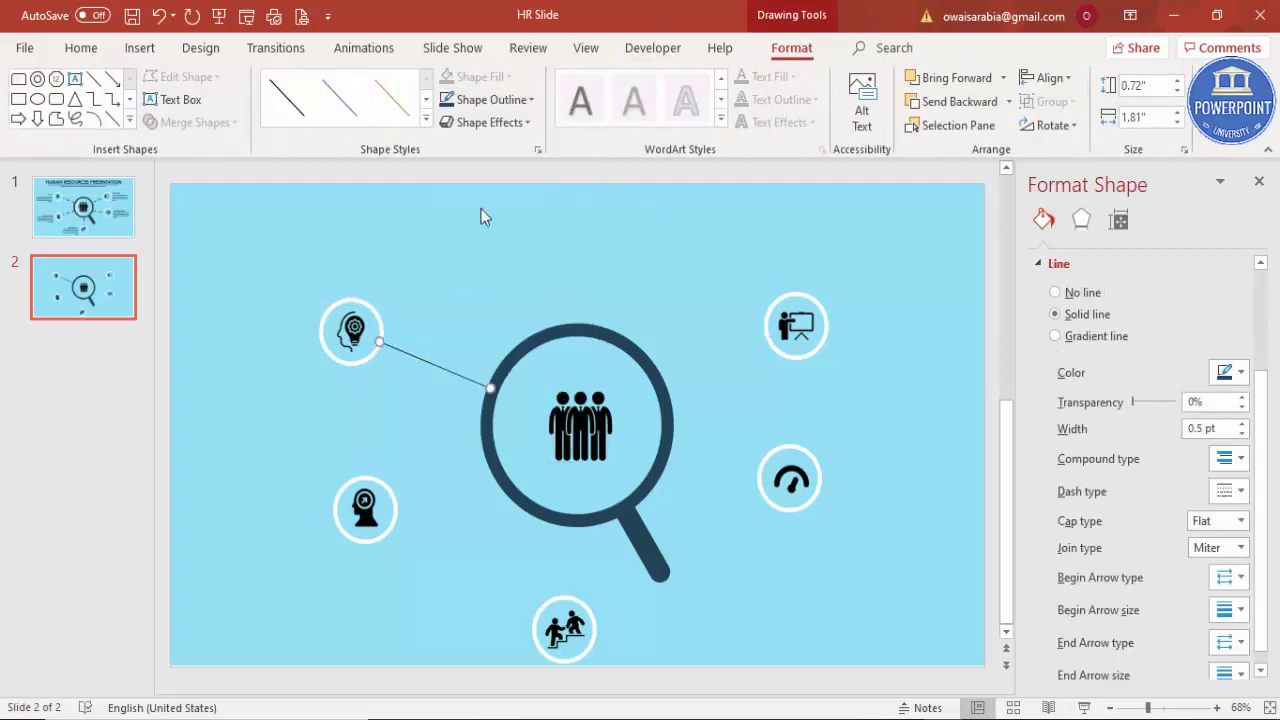
left_click(503, 102)
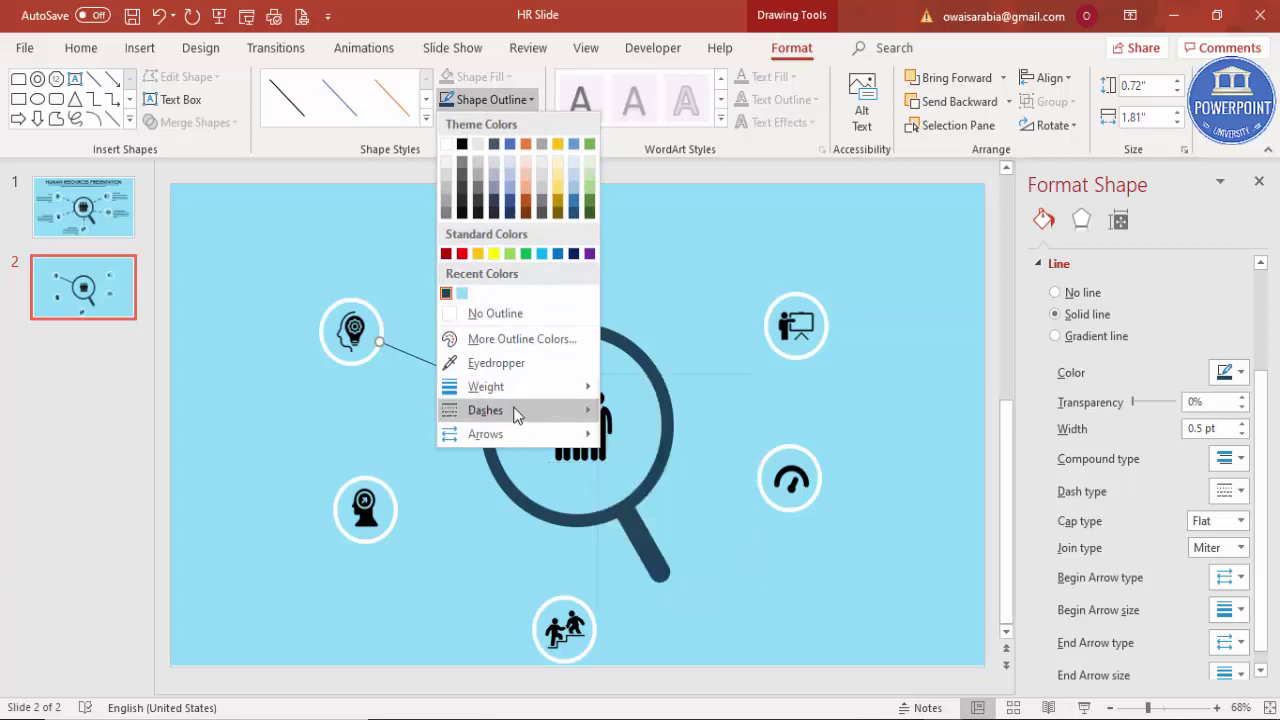
mouse_move(487, 410)
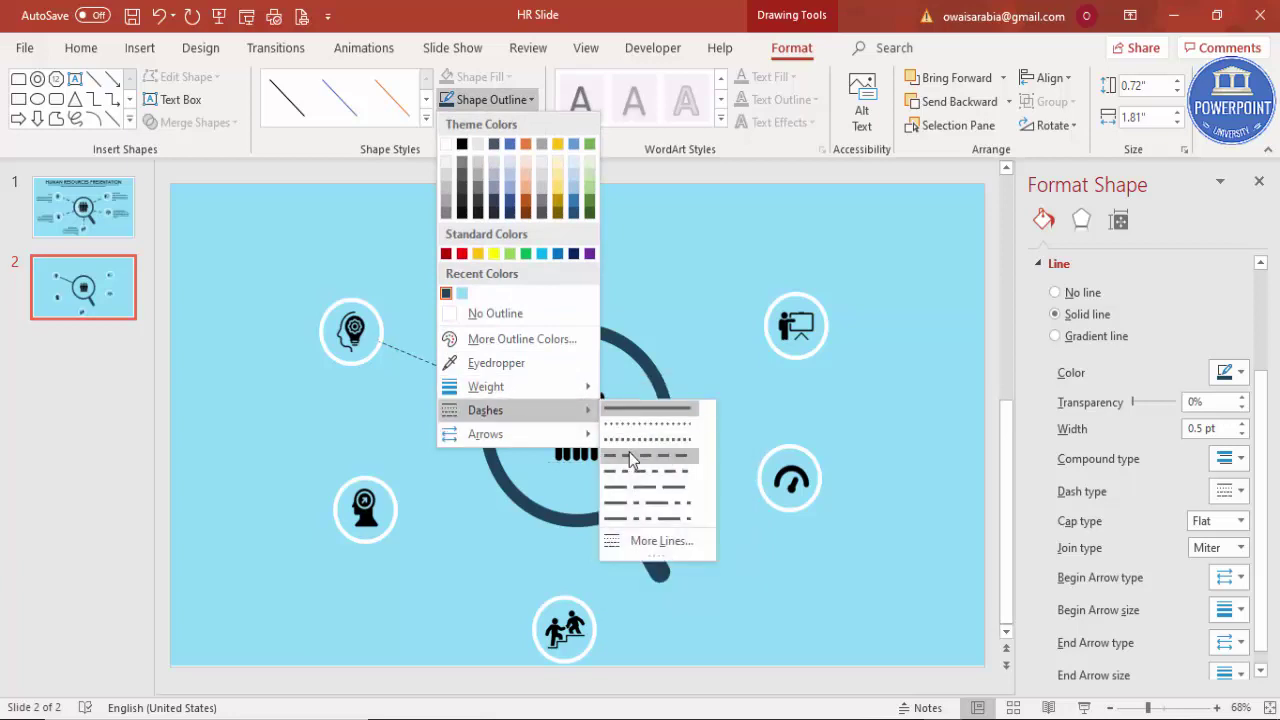
left_click(629, 455)
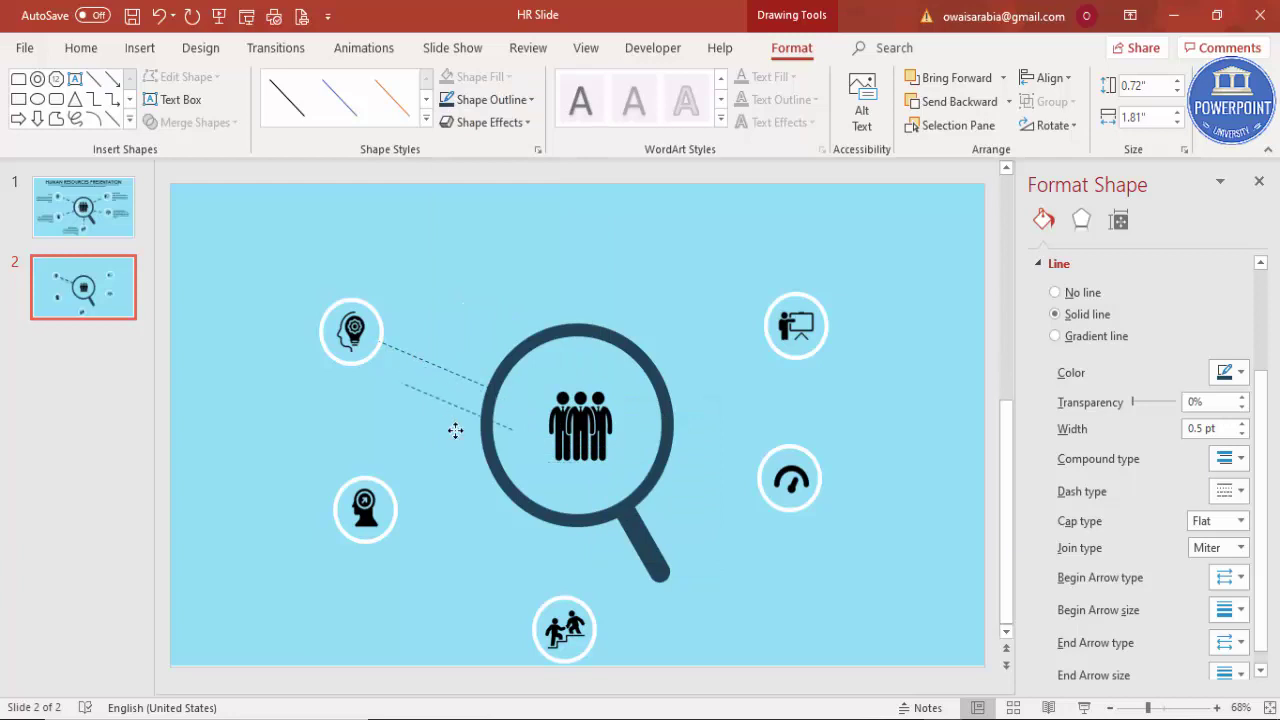
Copy the dashed line to connect the magnifier to the lower-left and bottom circles.
mouse_move(410, 365)
left_mouse_down()
mouse_move(426, 423)
mouse_move(394, 494)
left_mouse_up()
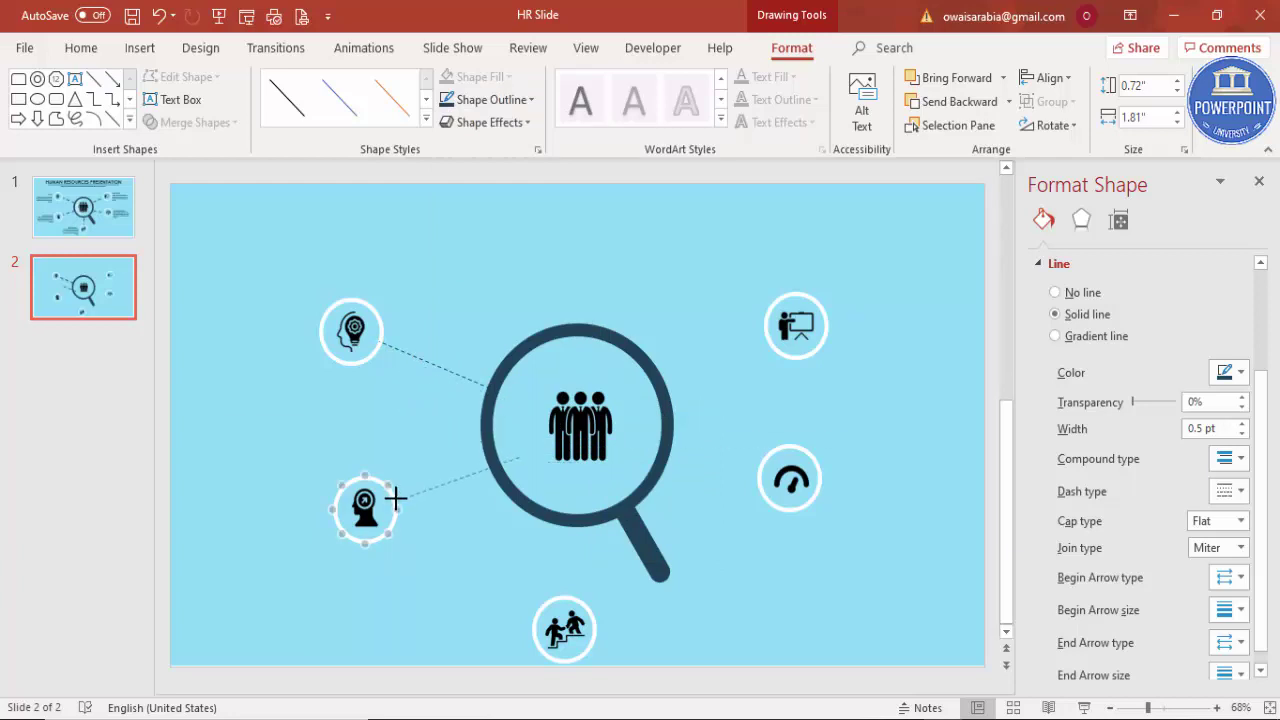
left_click_drag(517, 458, 494, 465)
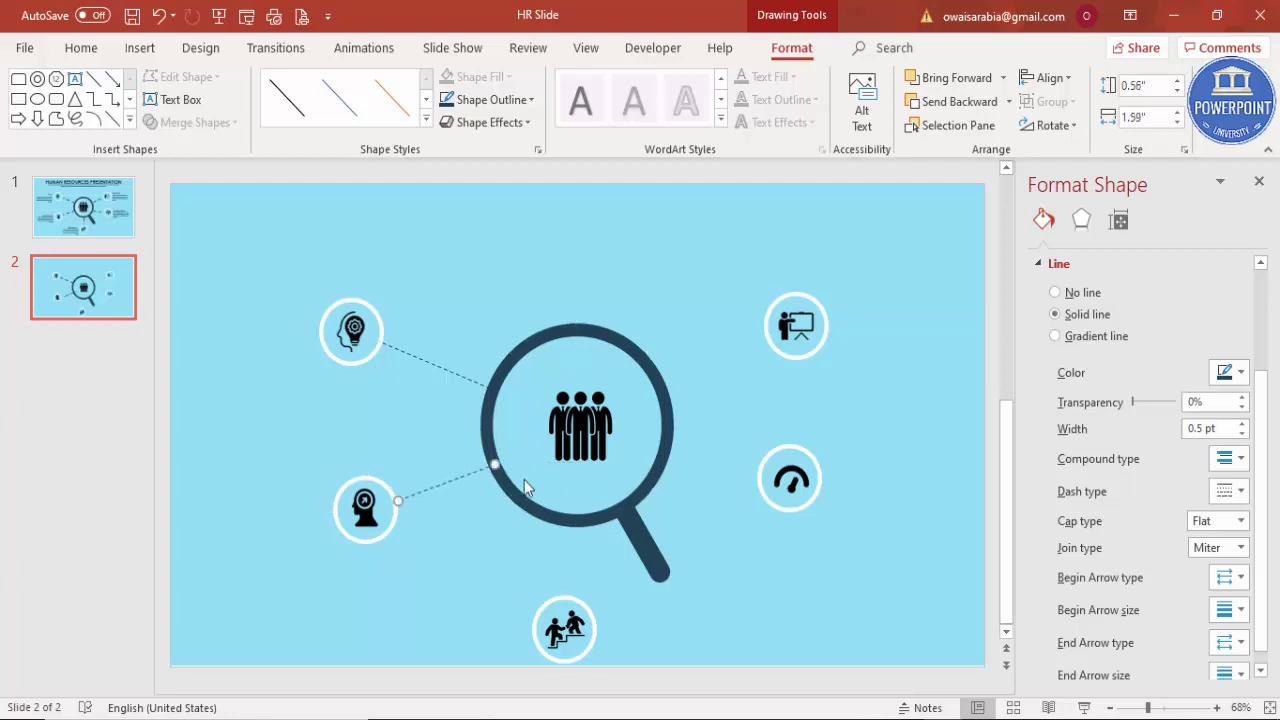
key("ctrl+d")
left_click_drag(514, 587, 565, 522)
left_click_drag(419, 624, 565, 596)
Add dashed connectors from the magnifier to the gauge and presentation icons.
key("ctrl+d")
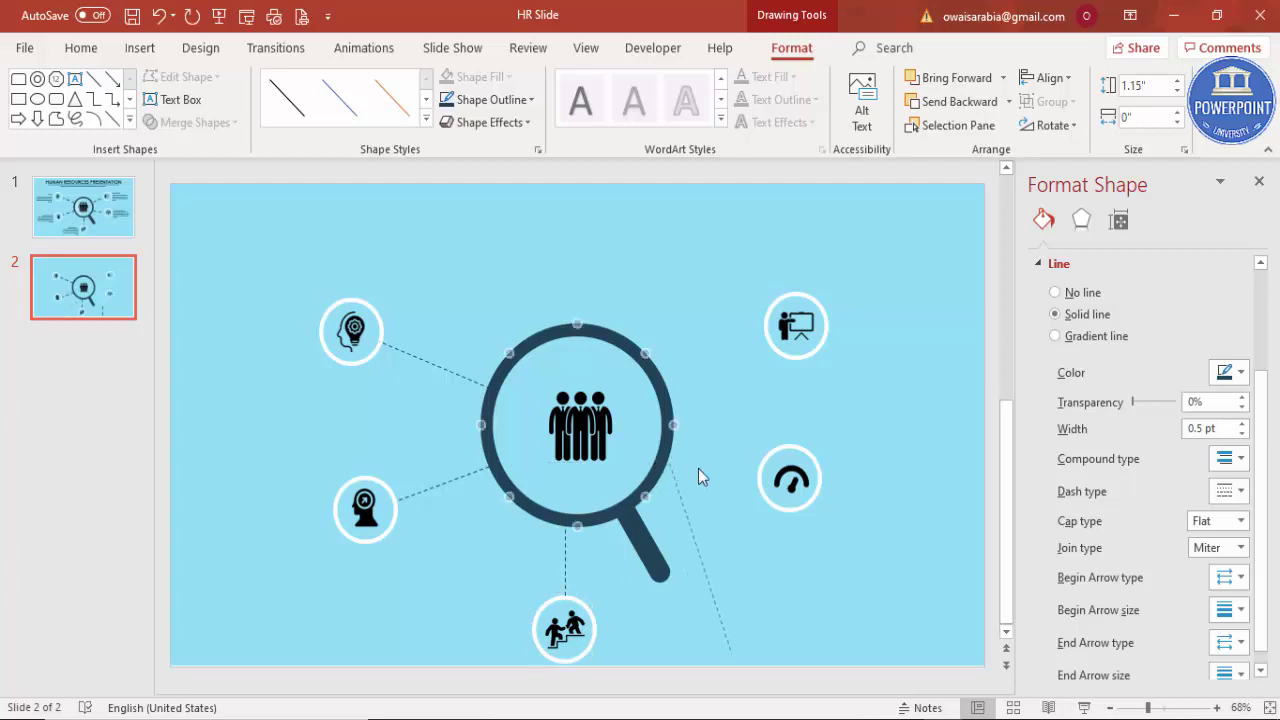
left_click_drag(729, 577, 698, 468)
left_click_drag(733, 655, 758, 486)
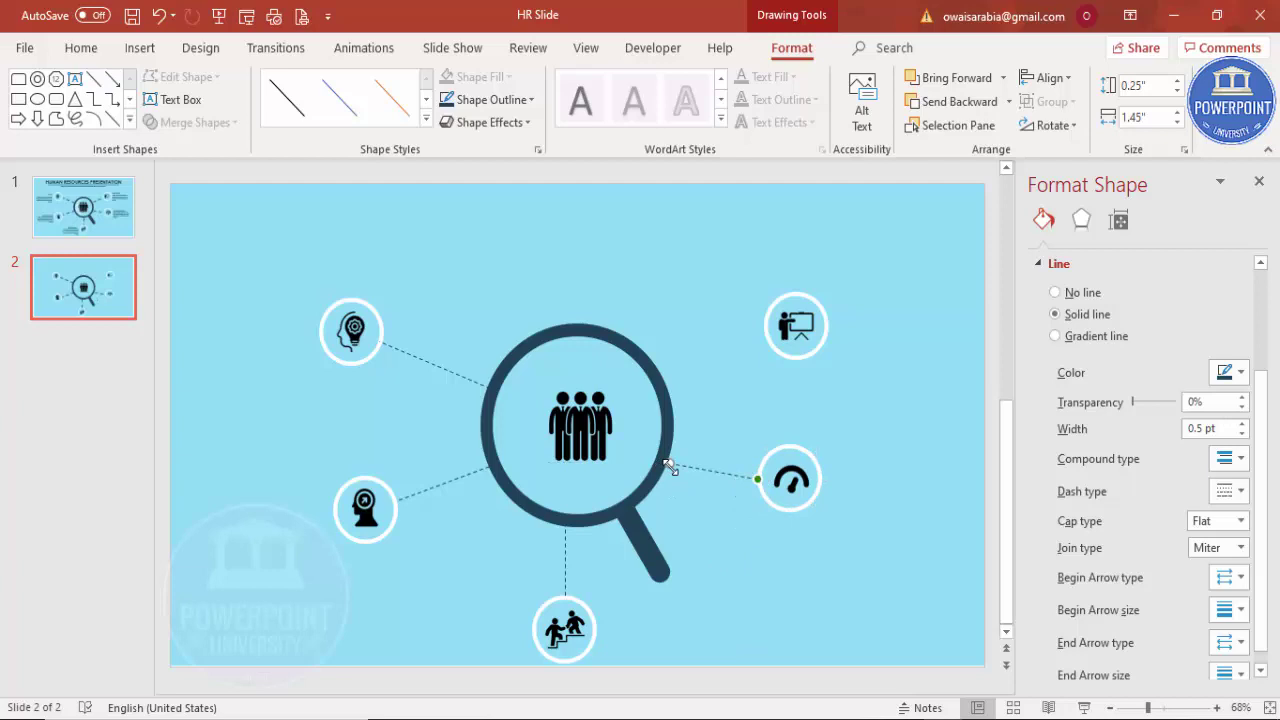
left_click_drag(670, 467, 671, 465)
key("ctrl+d")
left_click_drag(772, 409, 654, 367)
left_click_drag(866, 420, 764, 337)
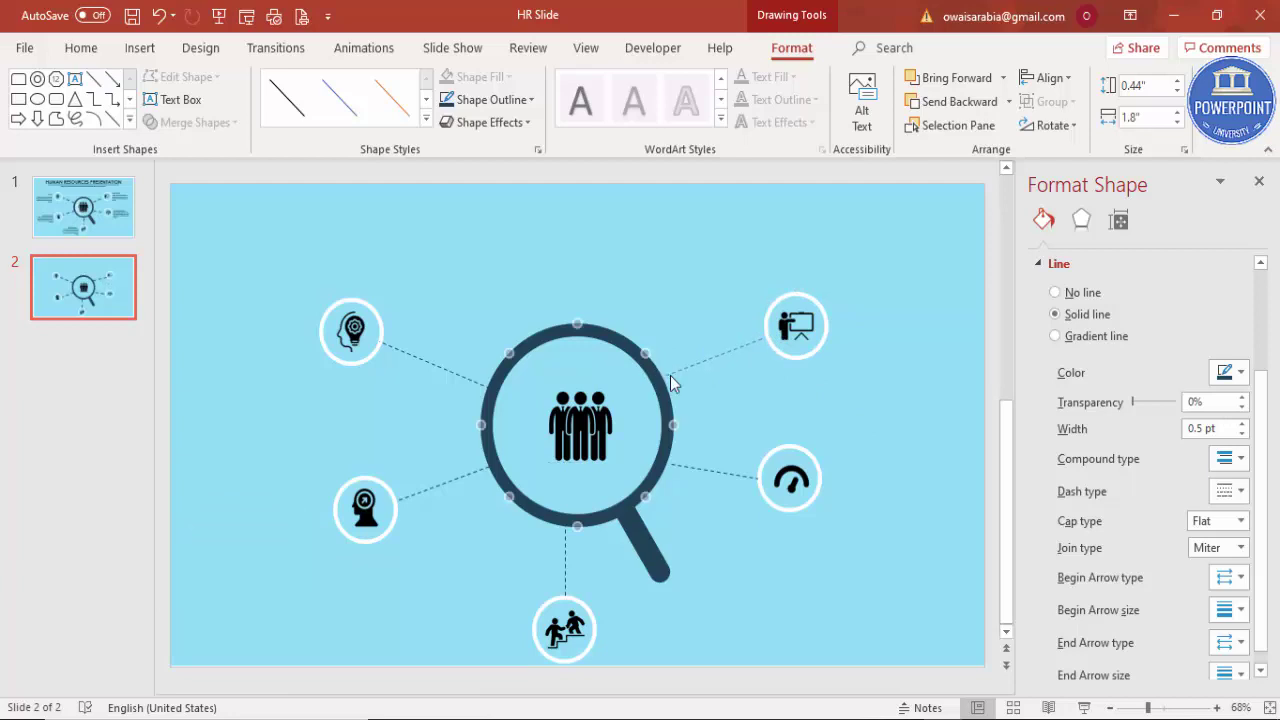
left_click(915, 460)
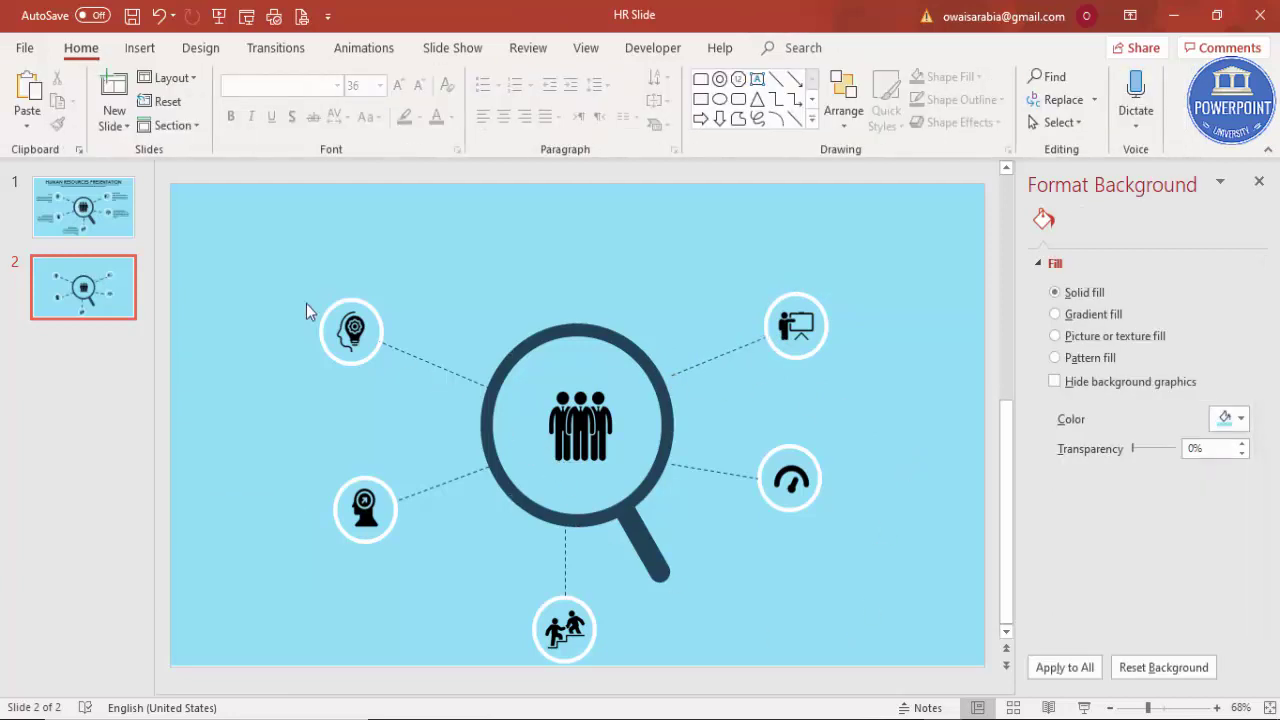
Add a text box reading SKILL and narrow it to fit the word.
left_click(139, 47)
left_click(740, 100)
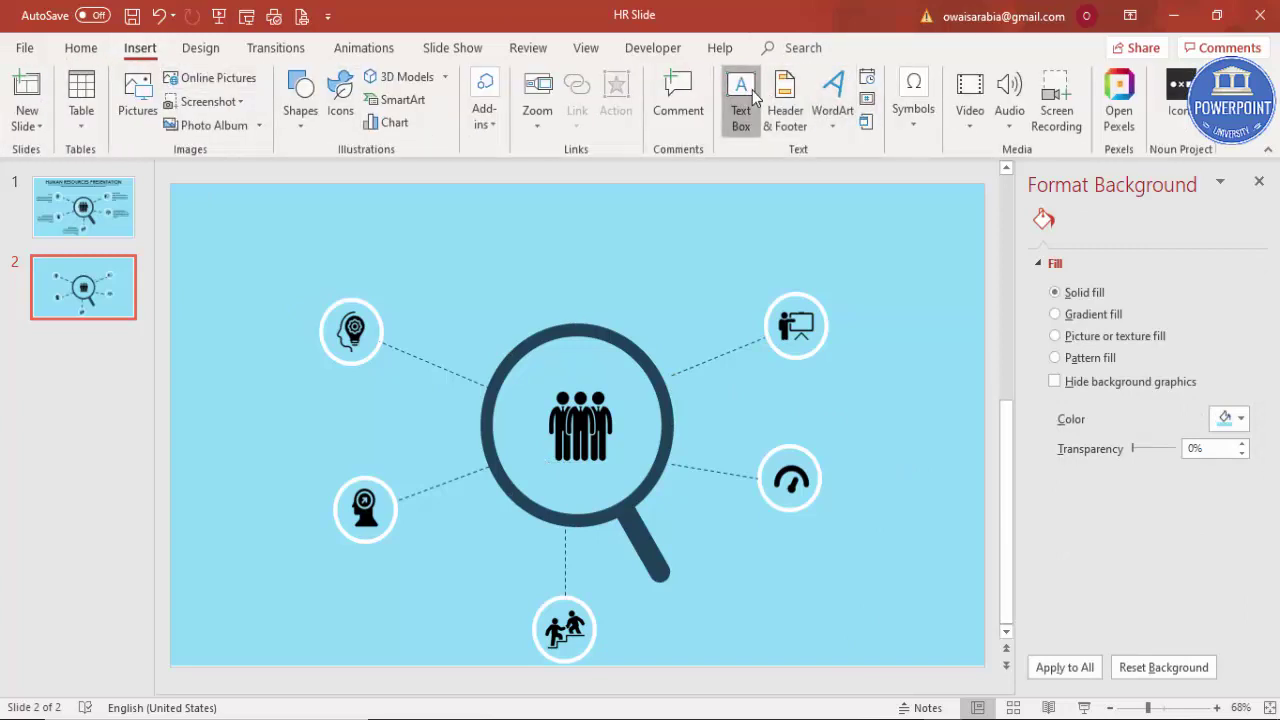
left_click_drag(644, 214, 843, 255)
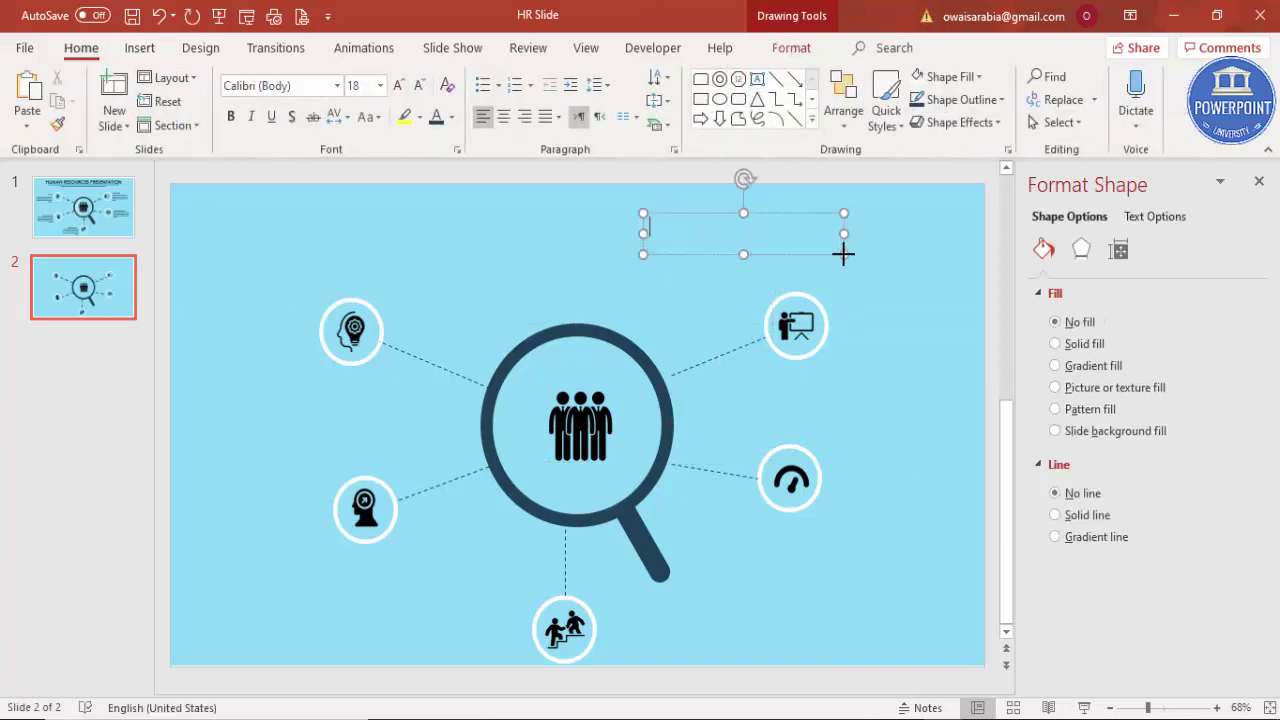
type("SKILL")
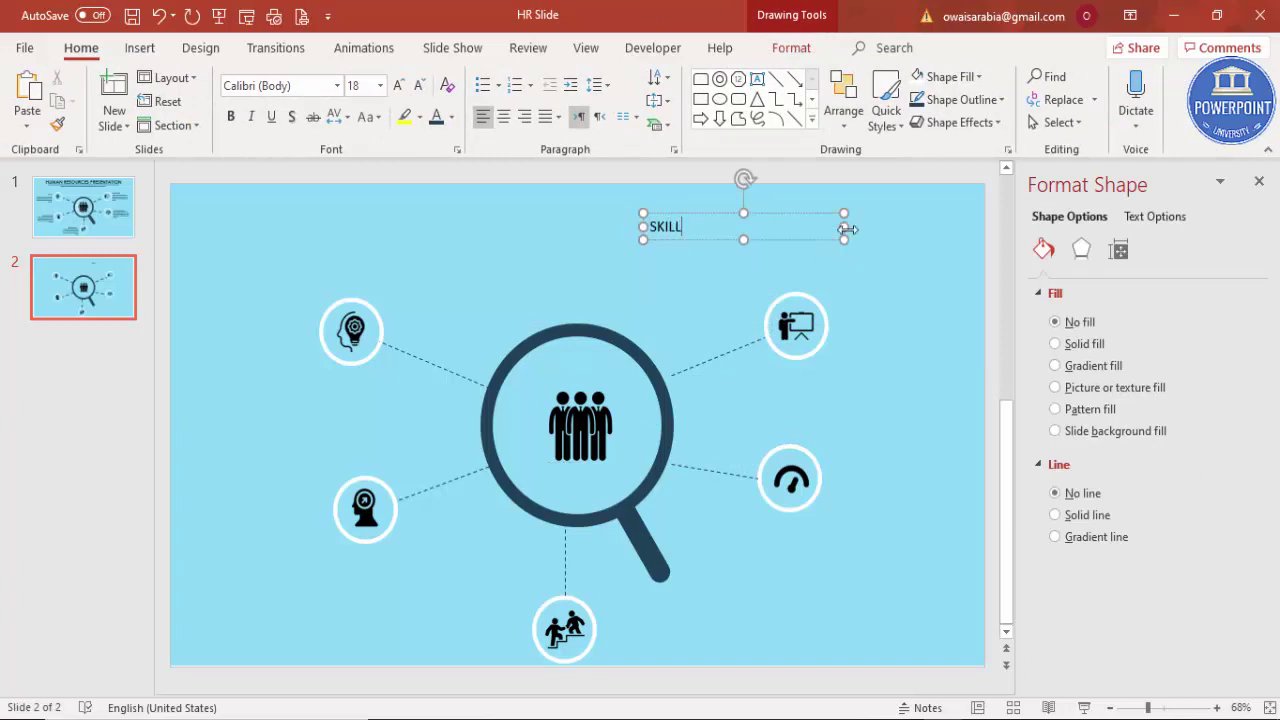
left_click_drag(843, 226, 730, 222)
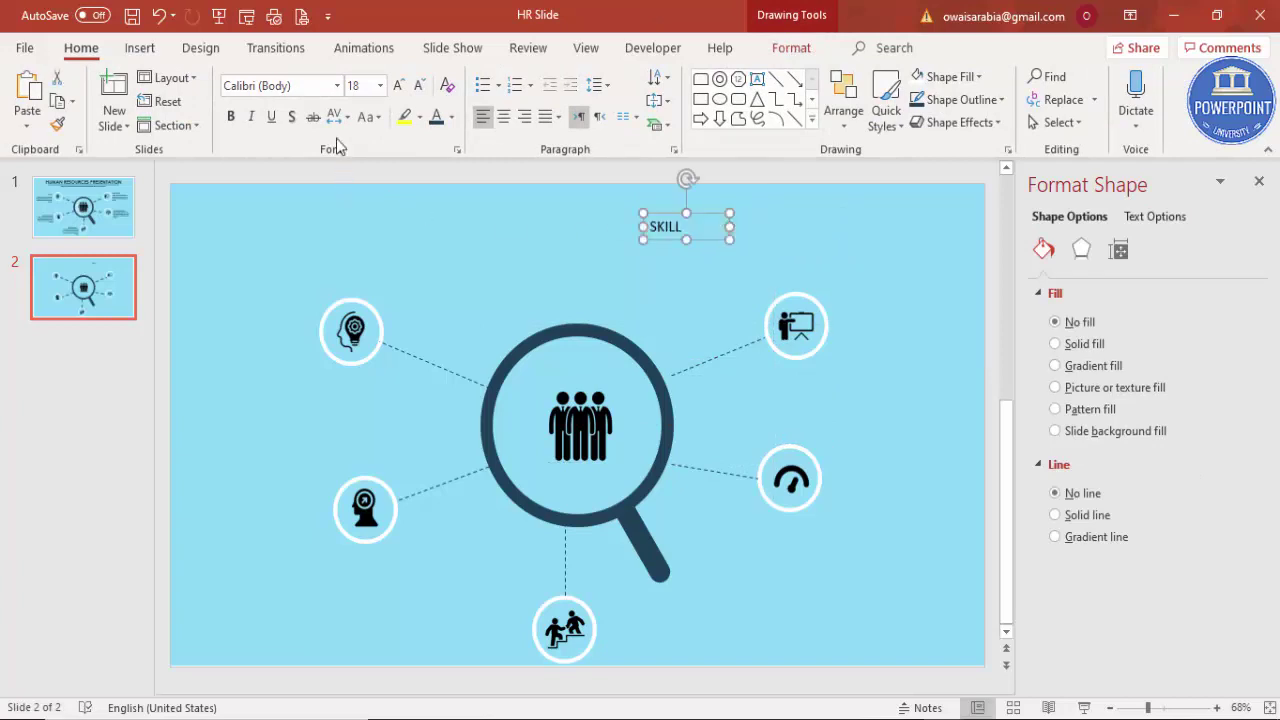
Format SKILL as bold 16 pt Century Gothic, right-aligned, beside the left head icon.
left_click(314, 87)
type("Century Gothic")
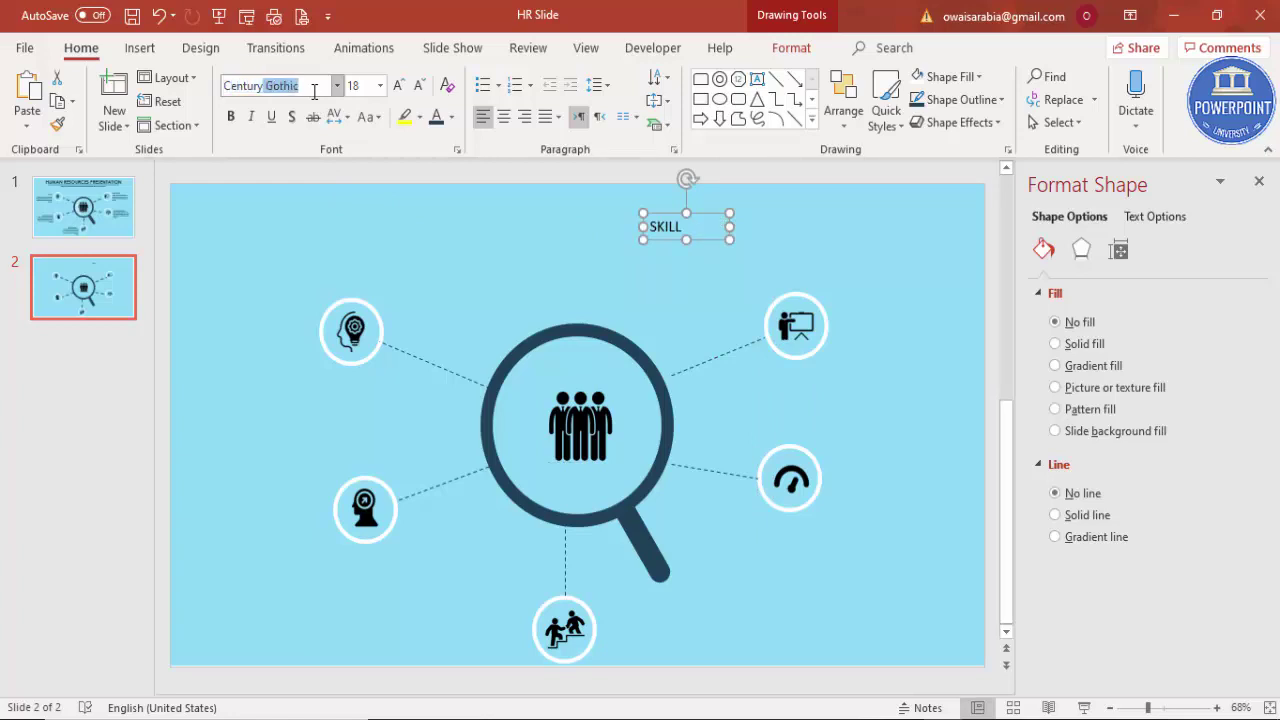
key("Return")
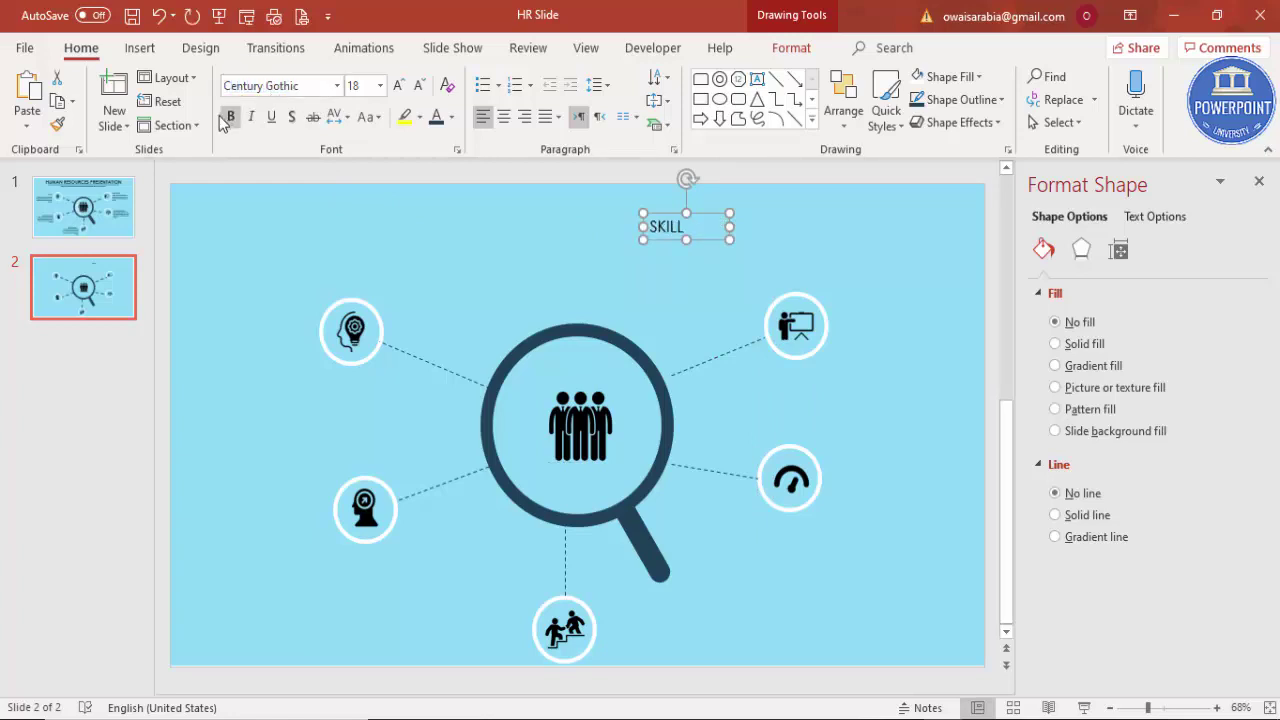
left_click(230, 116)
left_click(419, 85)
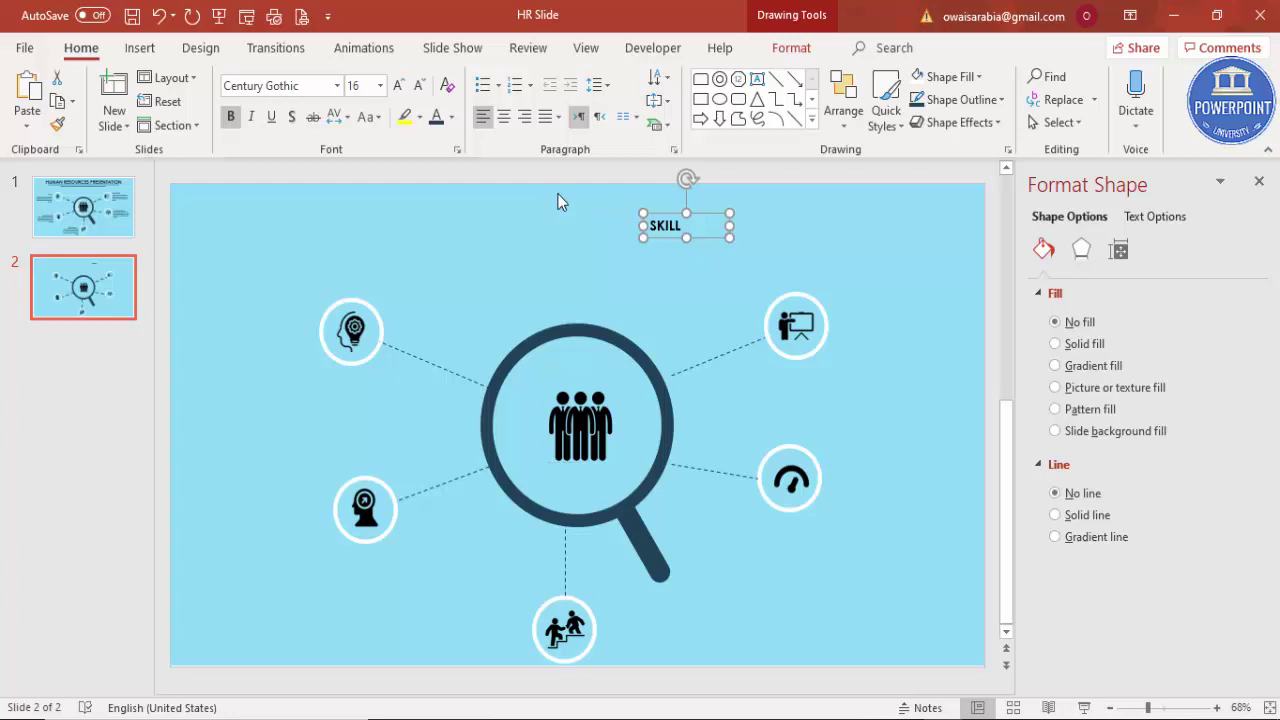
left_click(524, 116)
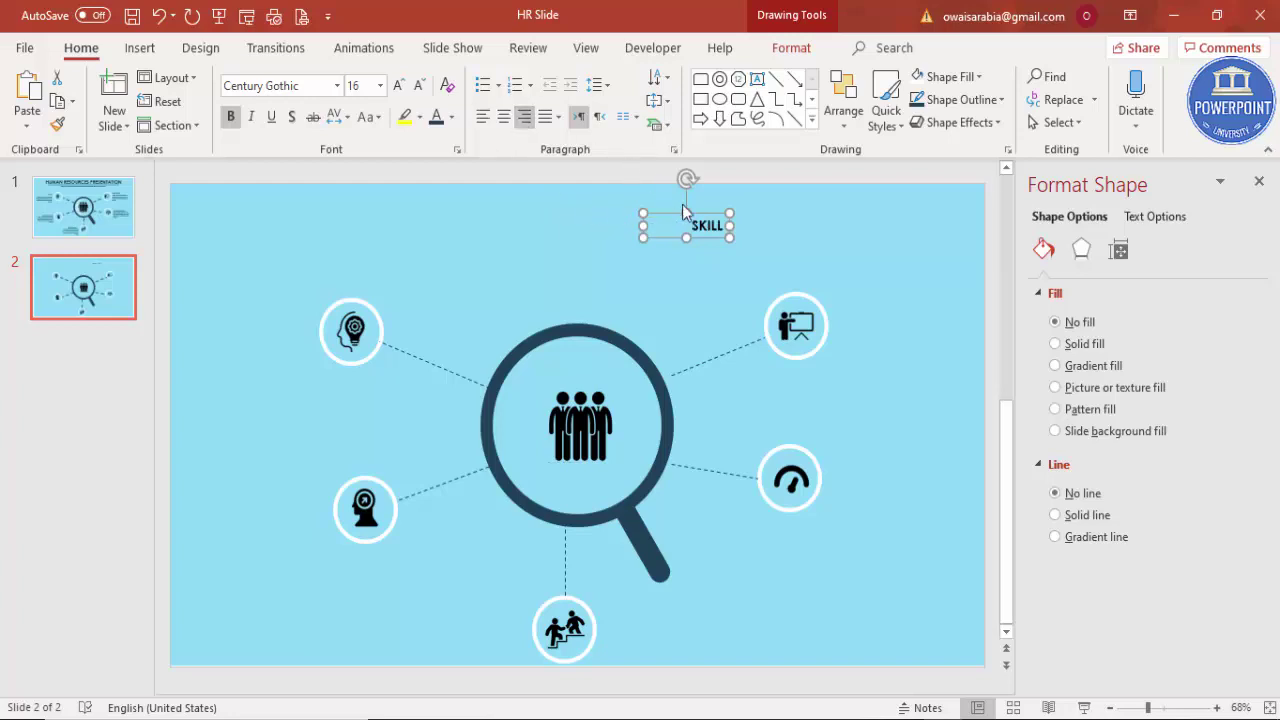
left_click_drag(707, 210, 285, 310)
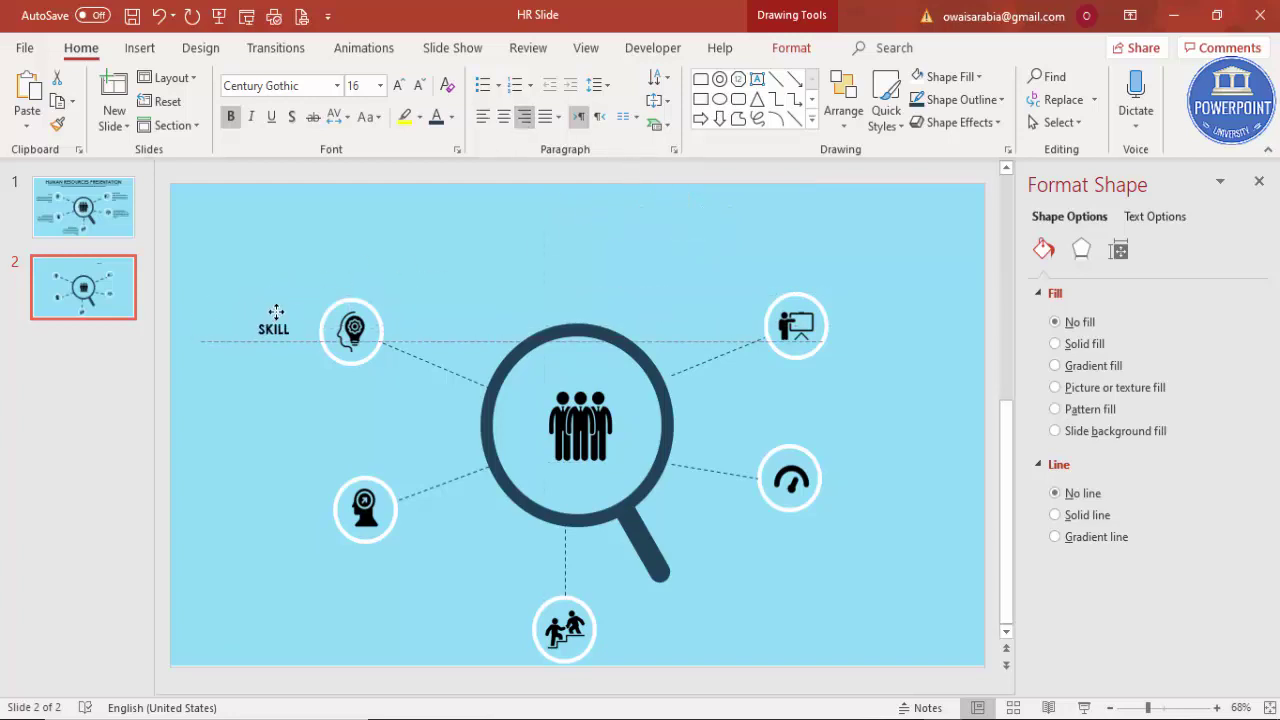
left_click(234, 216)
Add a text box reading 'Add your detail text for this header'.
left_click(140, 47)
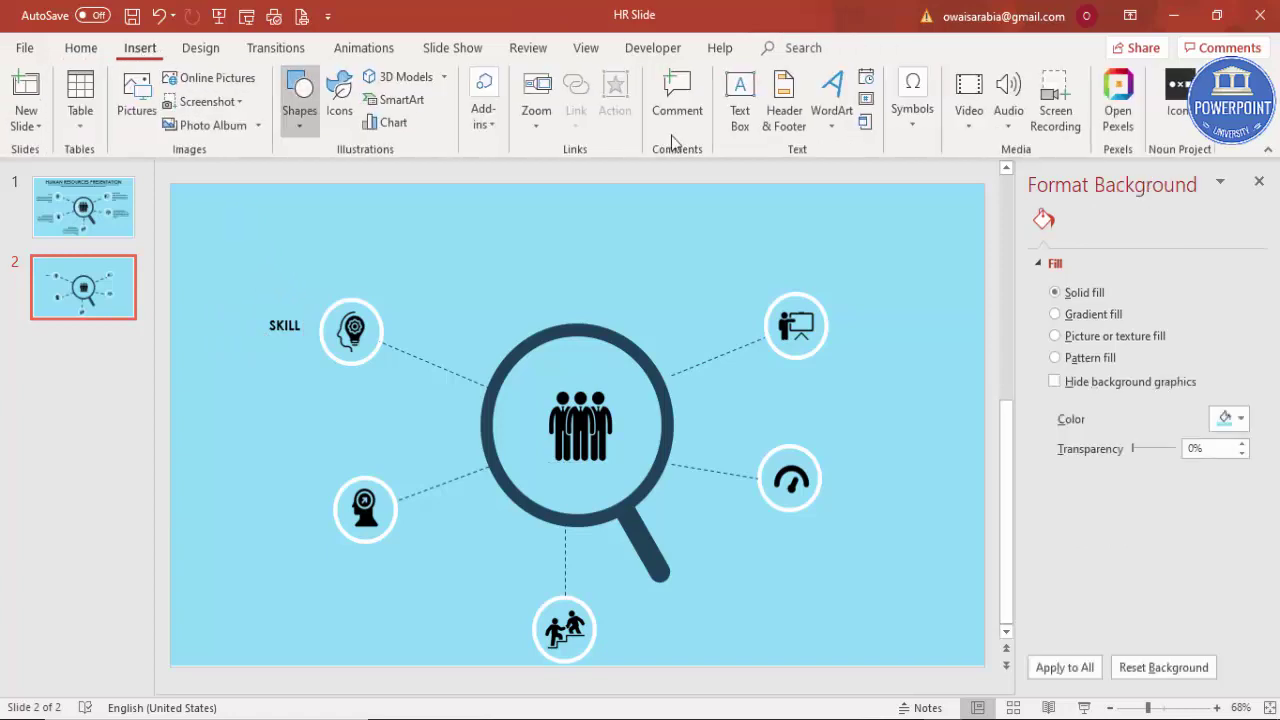
left_click(743, 108)
left_click_drag(565, 223, 848, 283)
type("A")
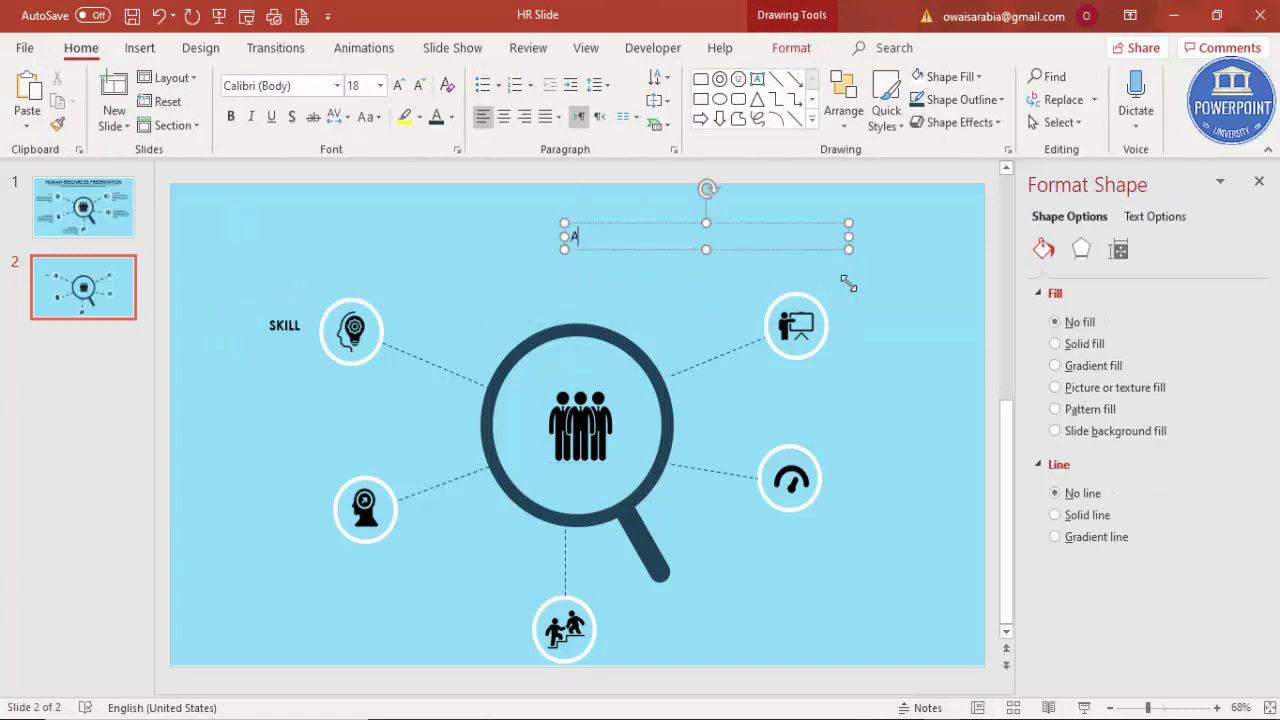
type("dd your detail text for this h")
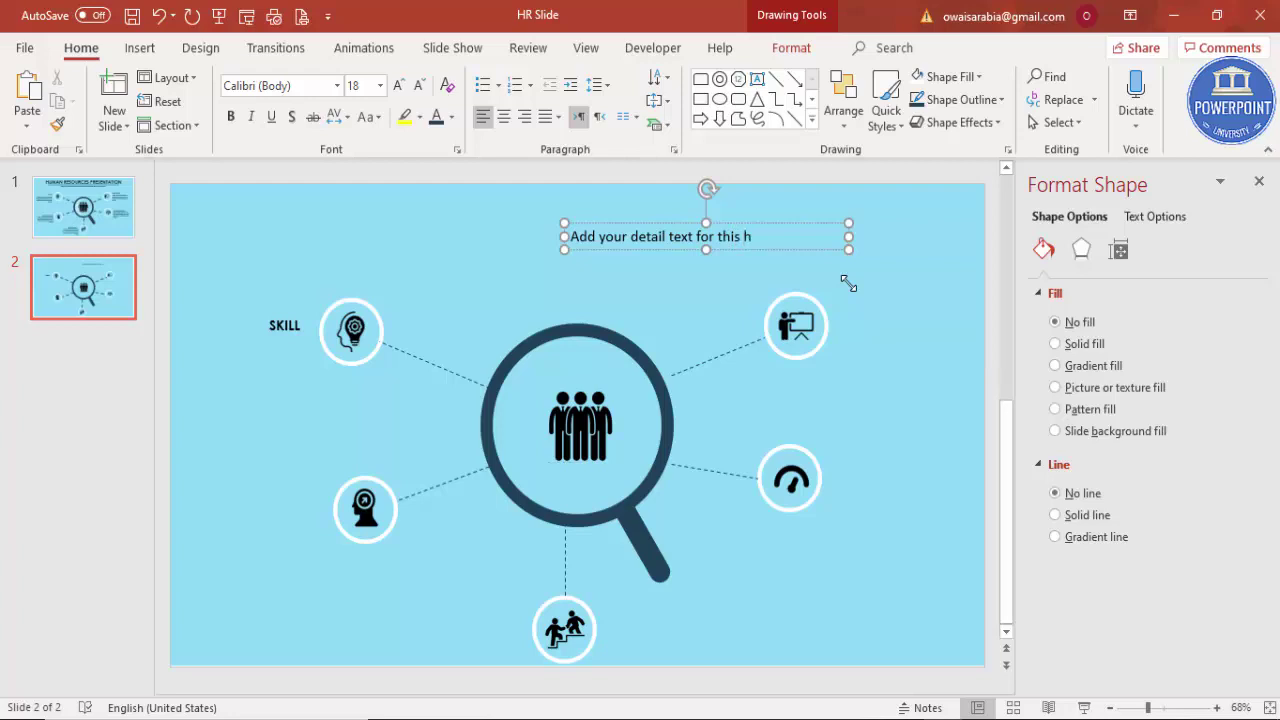
type("r")
left_click(837, 244)
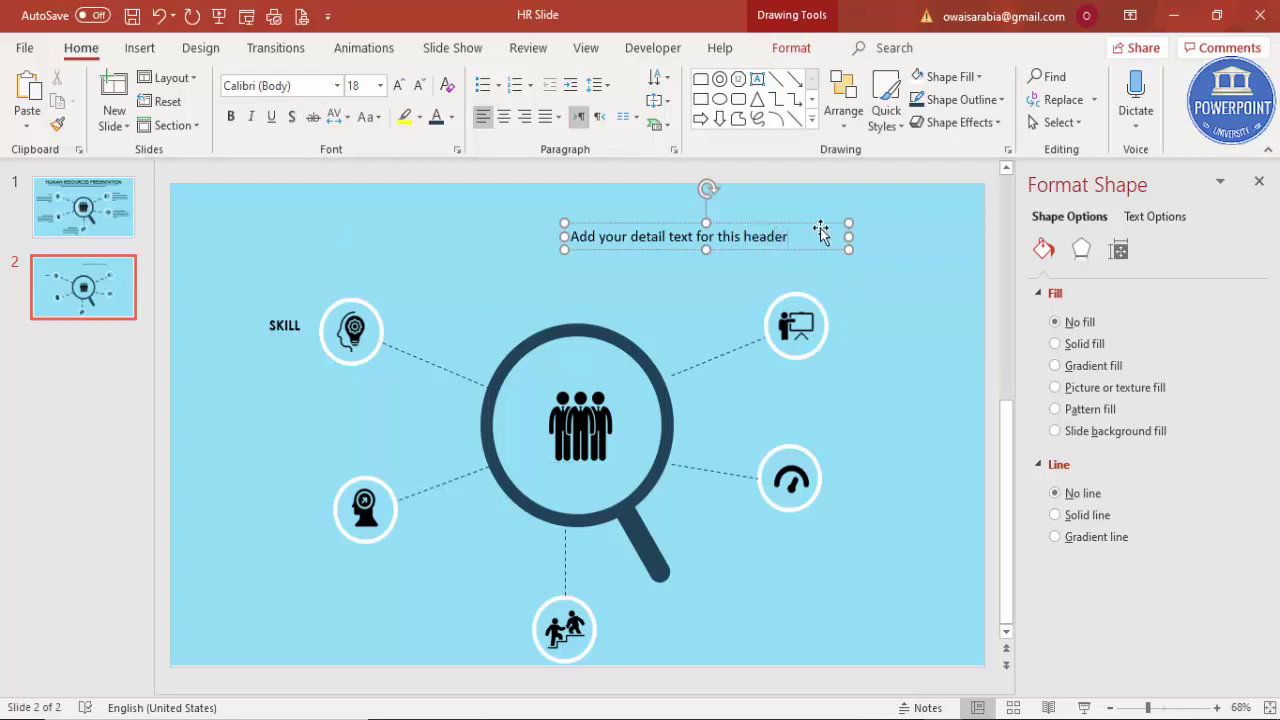
Format the caption as right-aligned 12 pt Century Gothic and move it under SKILL.
left_click(310, 87)
type("Century Gothic")
key("Return")
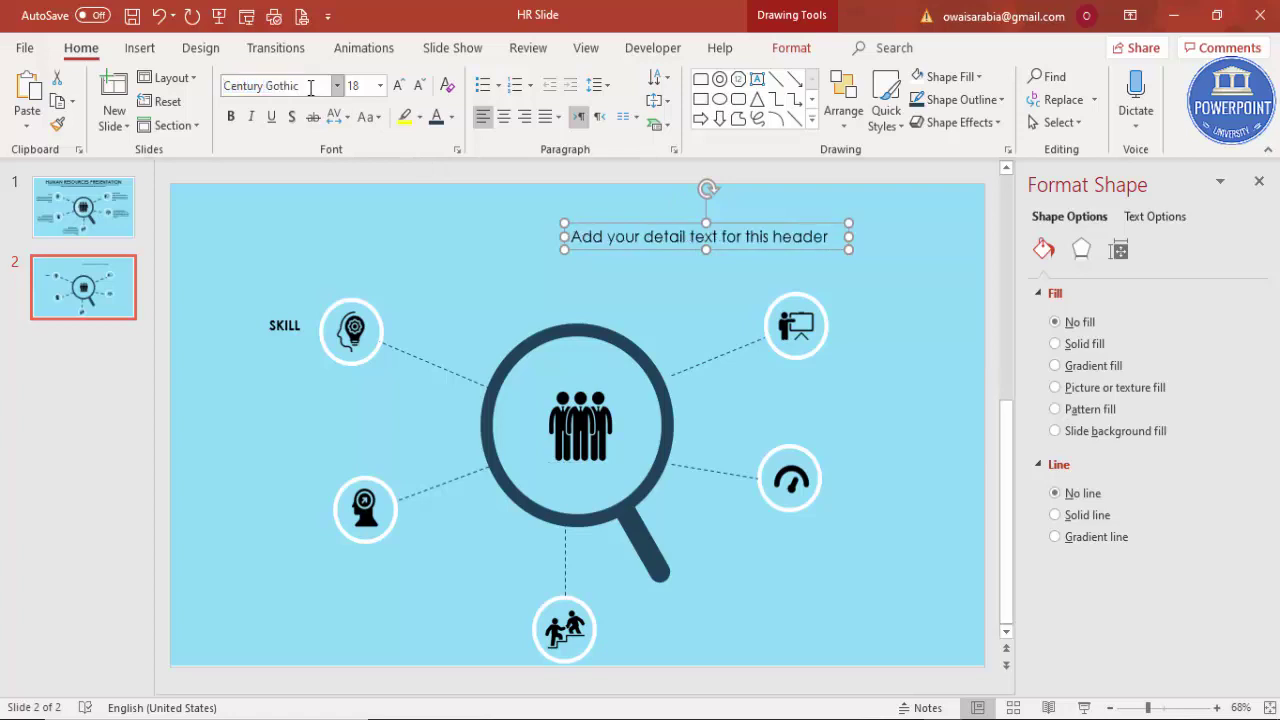
left_click(418, 85)
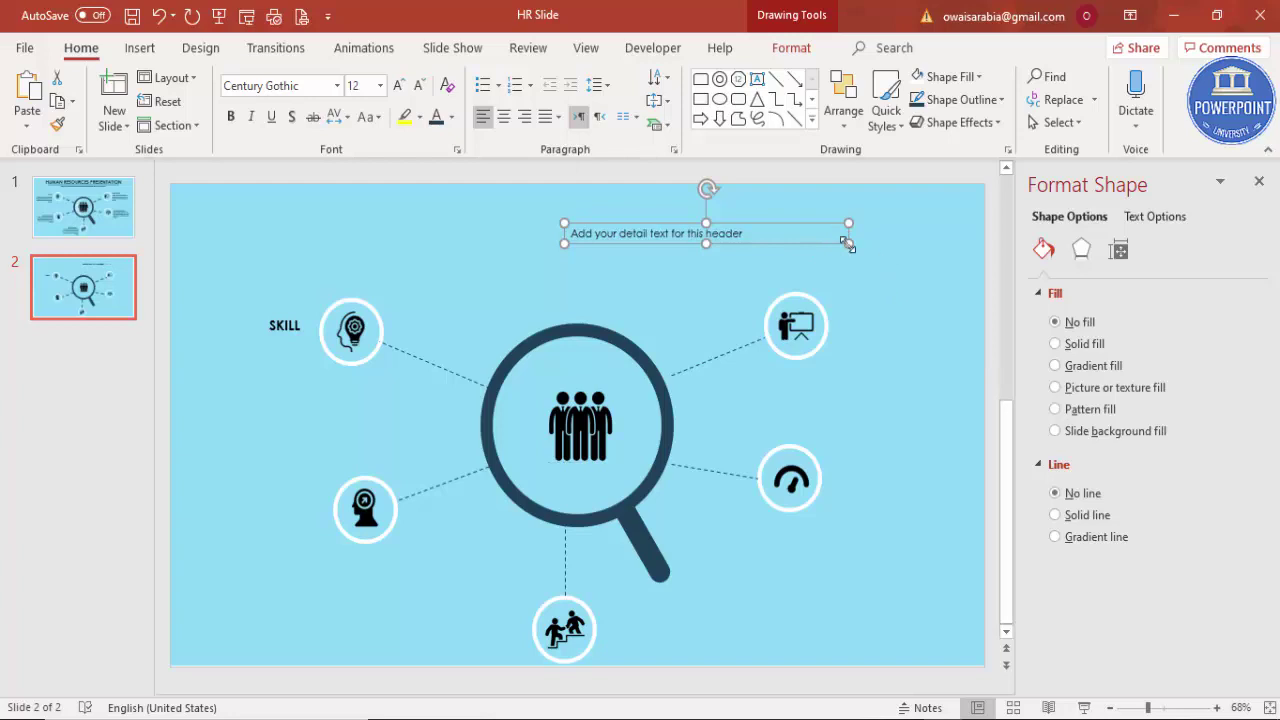
left_click(524, 116)
left_click_drag(819, 228, 278, 336)
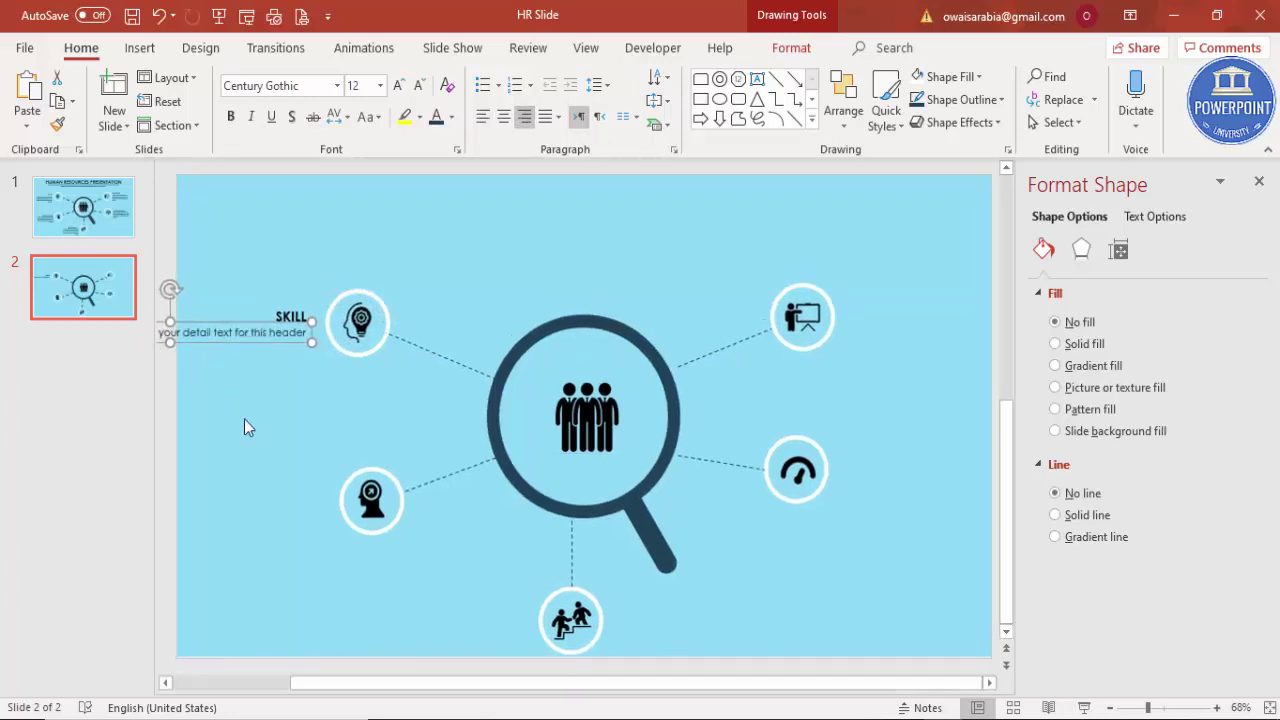
left_click_drag(297, 685, 225, 685)
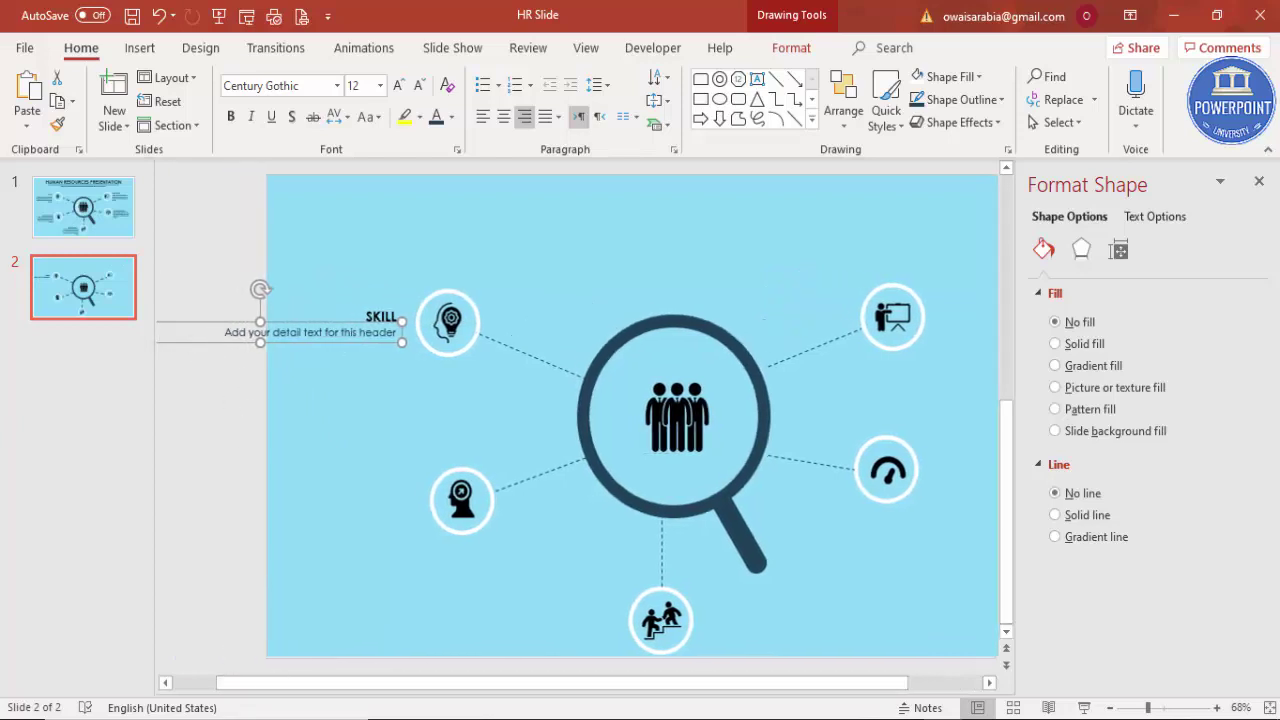
left_click(184, 686)
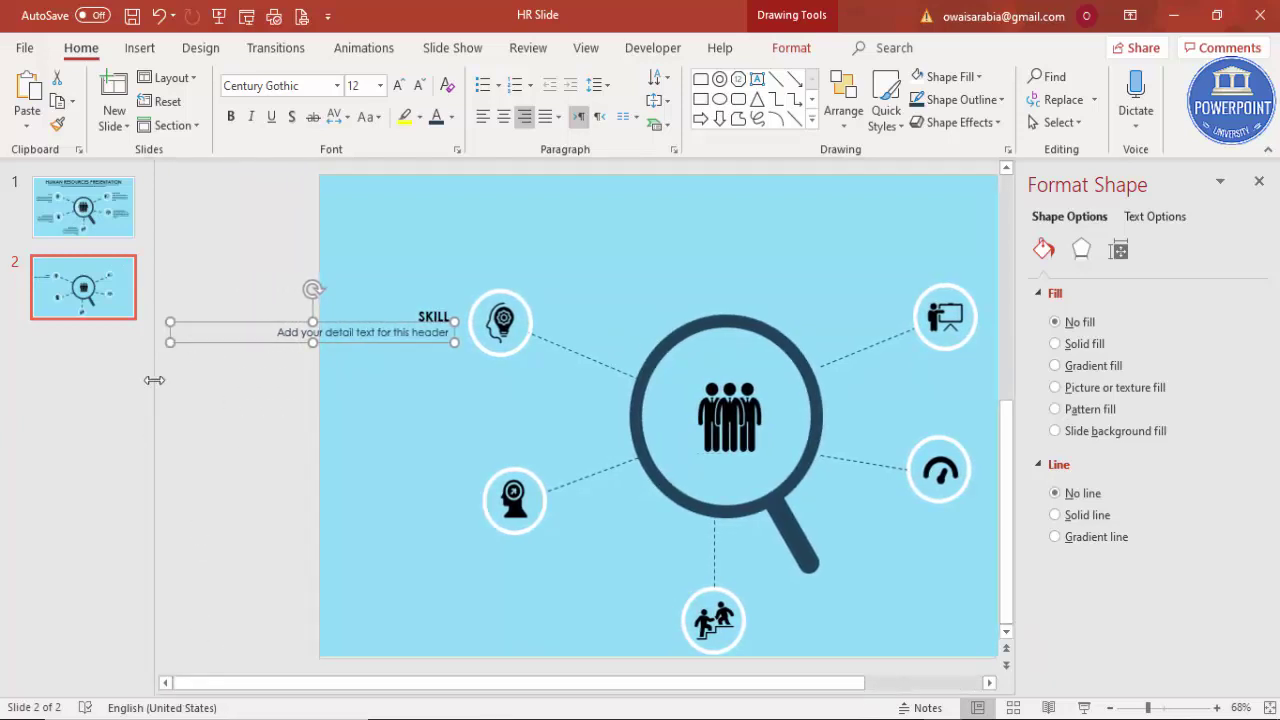
Wrap the caption onto several lines and align its right edge with SKILL.
left_click_drag(184, 348, 343, 345)
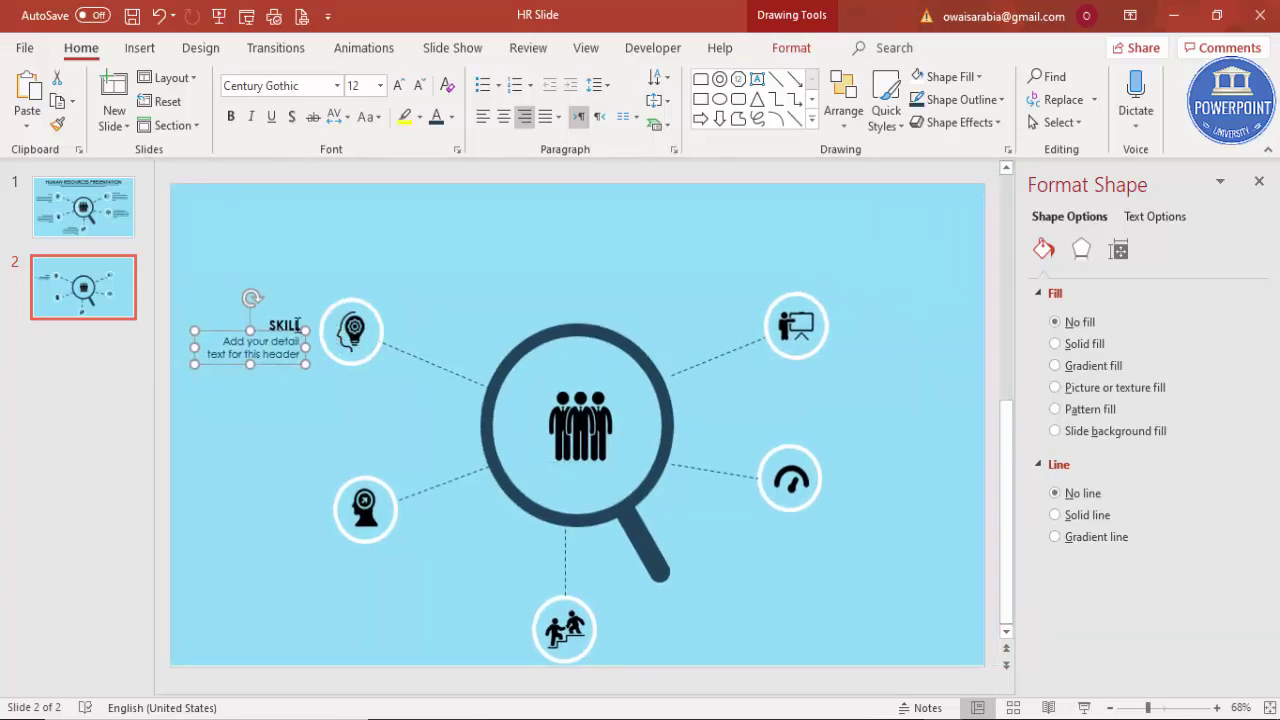
left_click(805, 48)
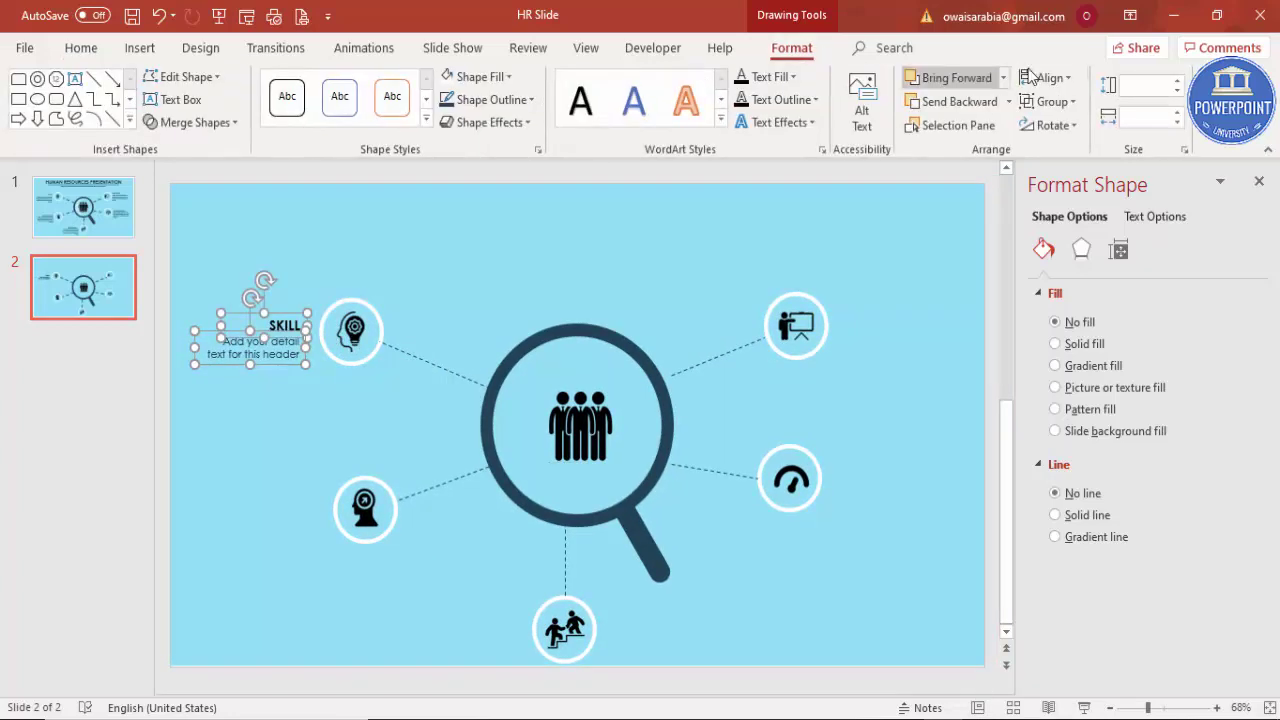
left_click(1030, 77)
left_click(1065, 149)
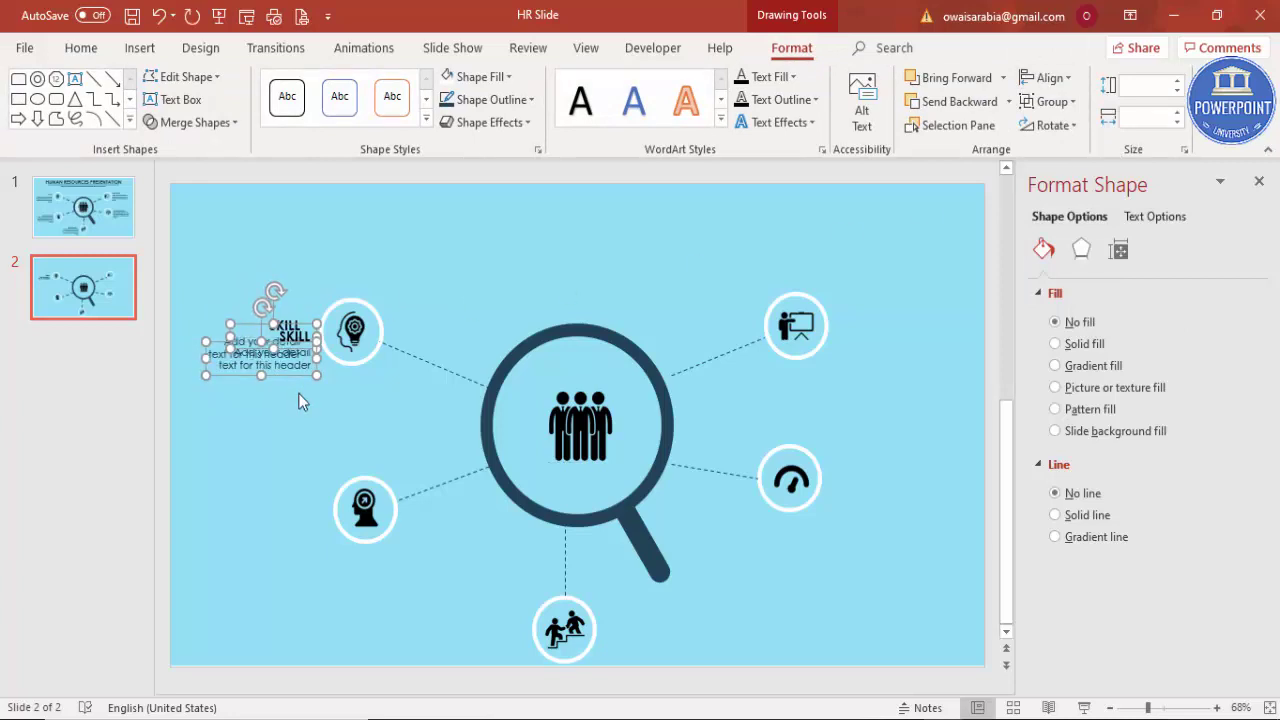
Copy the SKILL label pair beside the lower-left, bottom and gauge icons.
mouse_move(284, 368)
left_mouse_down()
mouse_move(286, 560)
mouse_move(296, 512)
left_mouse_up()
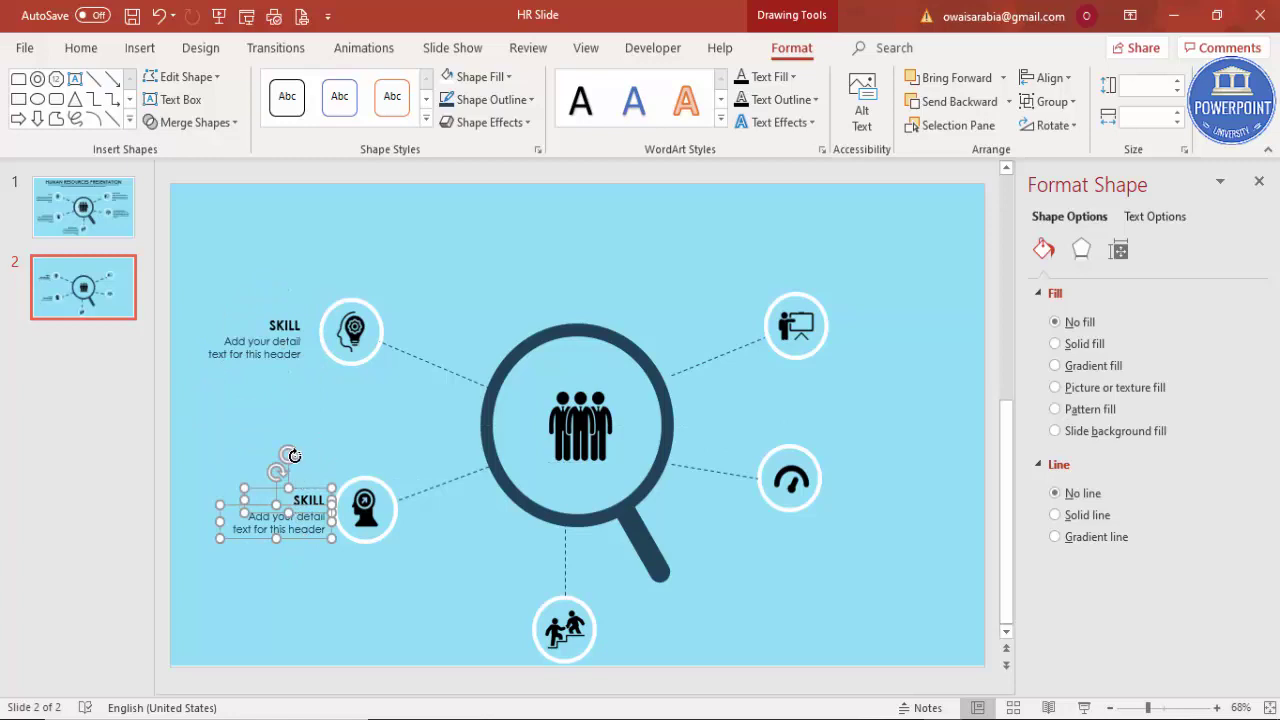
left_click_drag(280, 515, 304, 654)
left_click_drag(494, 581, 516, 569)
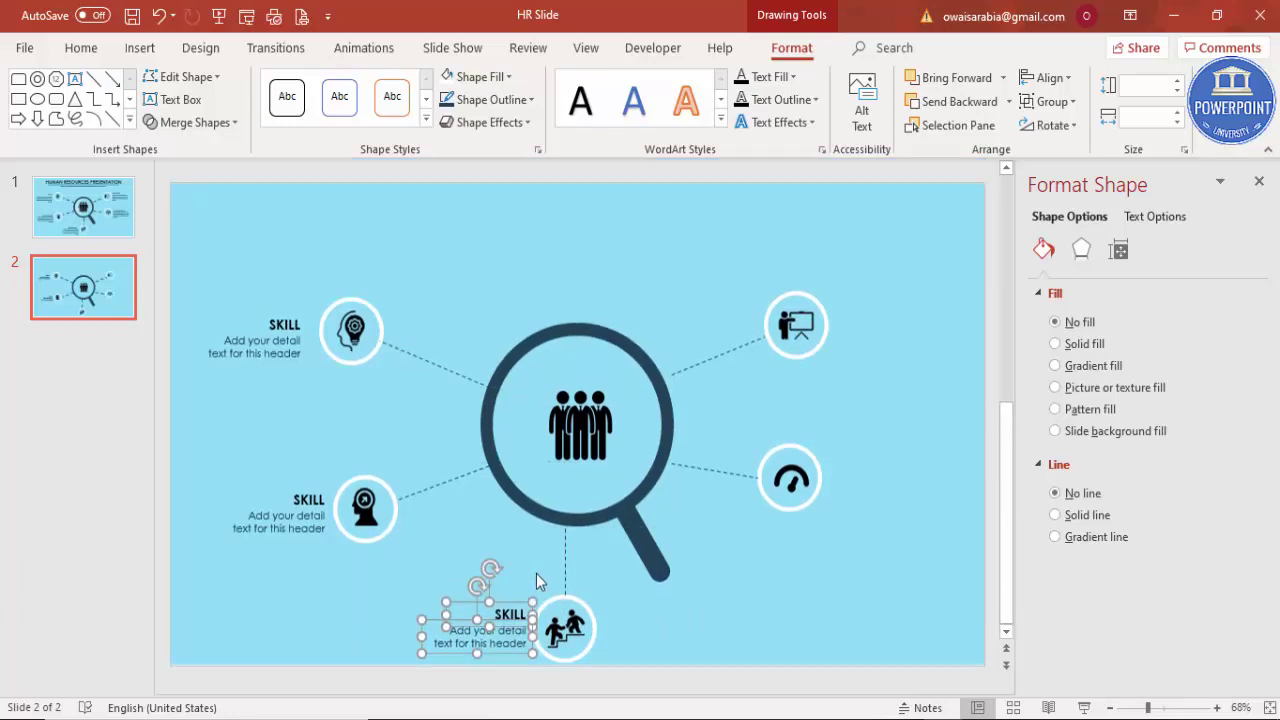
key("ctrl+v")
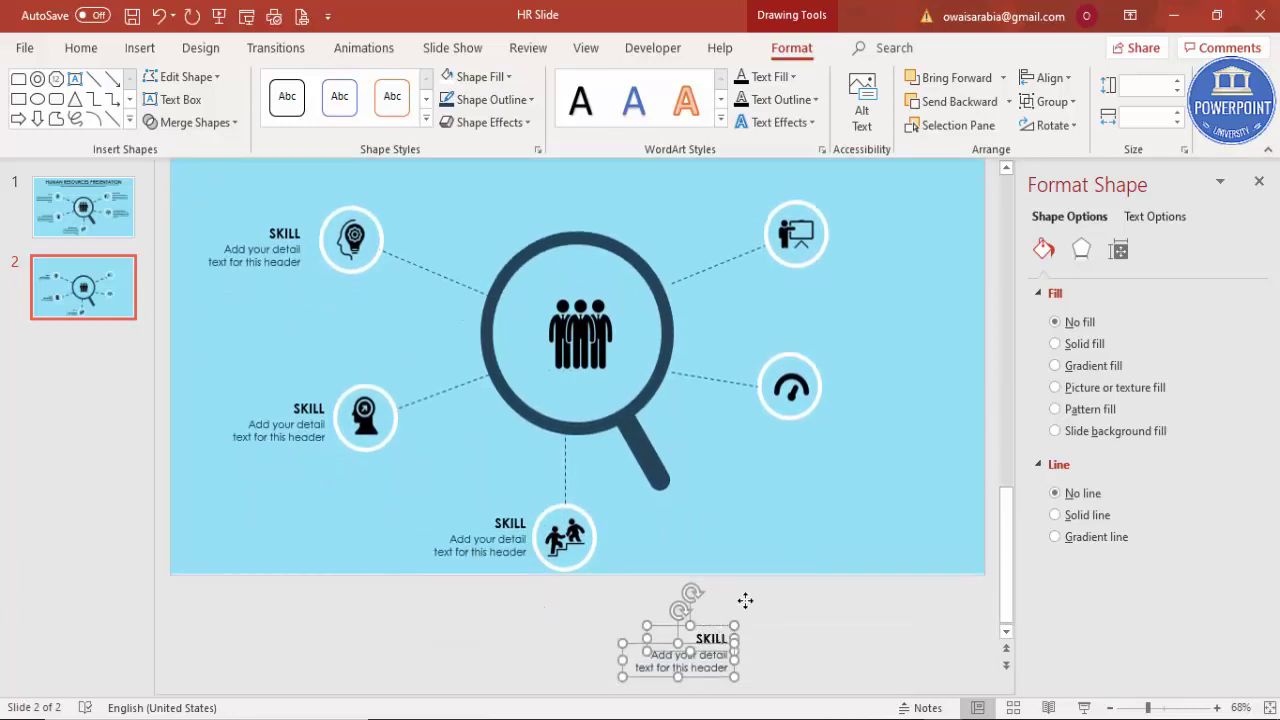
left_click_drag(716, 630, 905, 370)
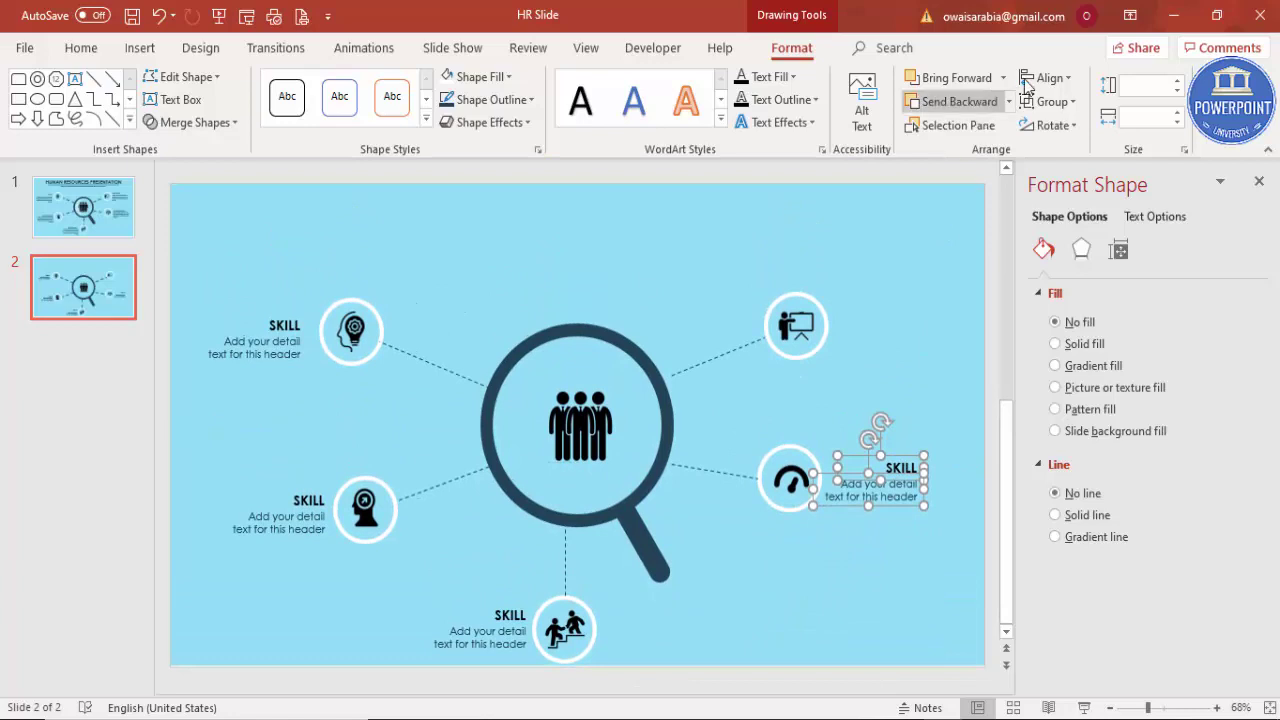
Left-align the gauge label pair and move a SKILL label beside the top-right presentation icon.
left_click(1047, 78)
left_click(1057, 101)
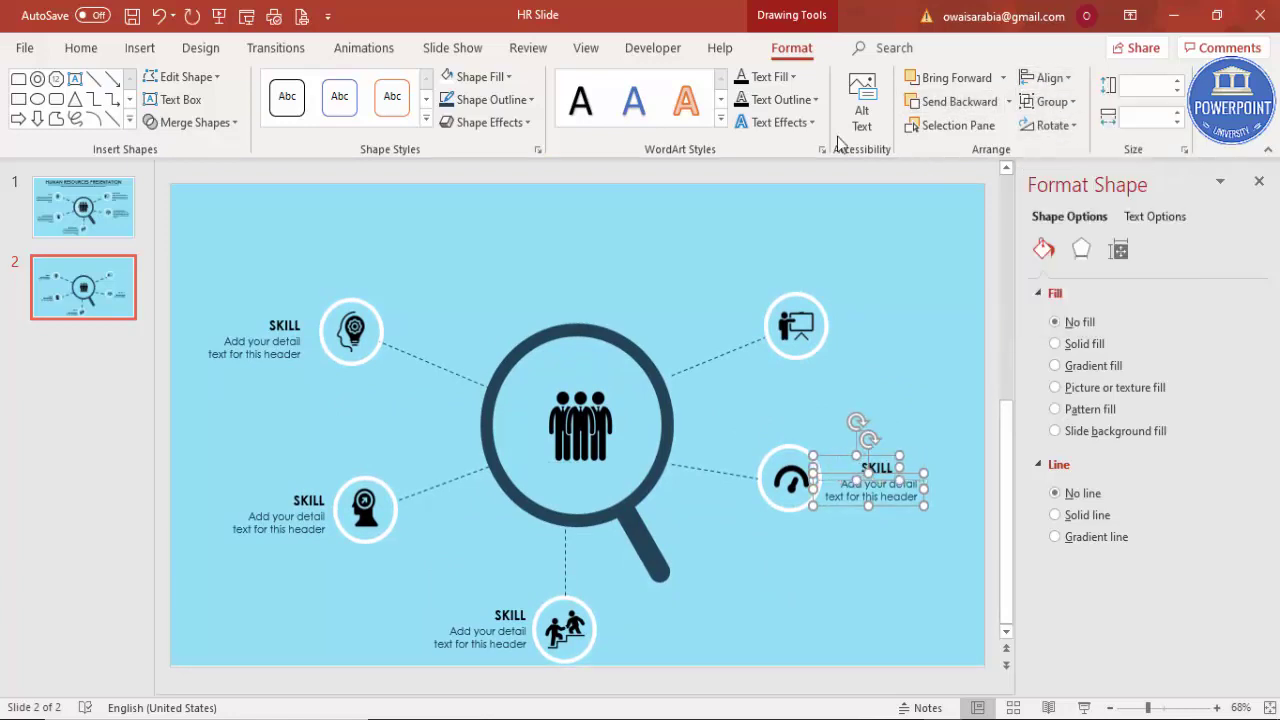
left_click(90, 47)
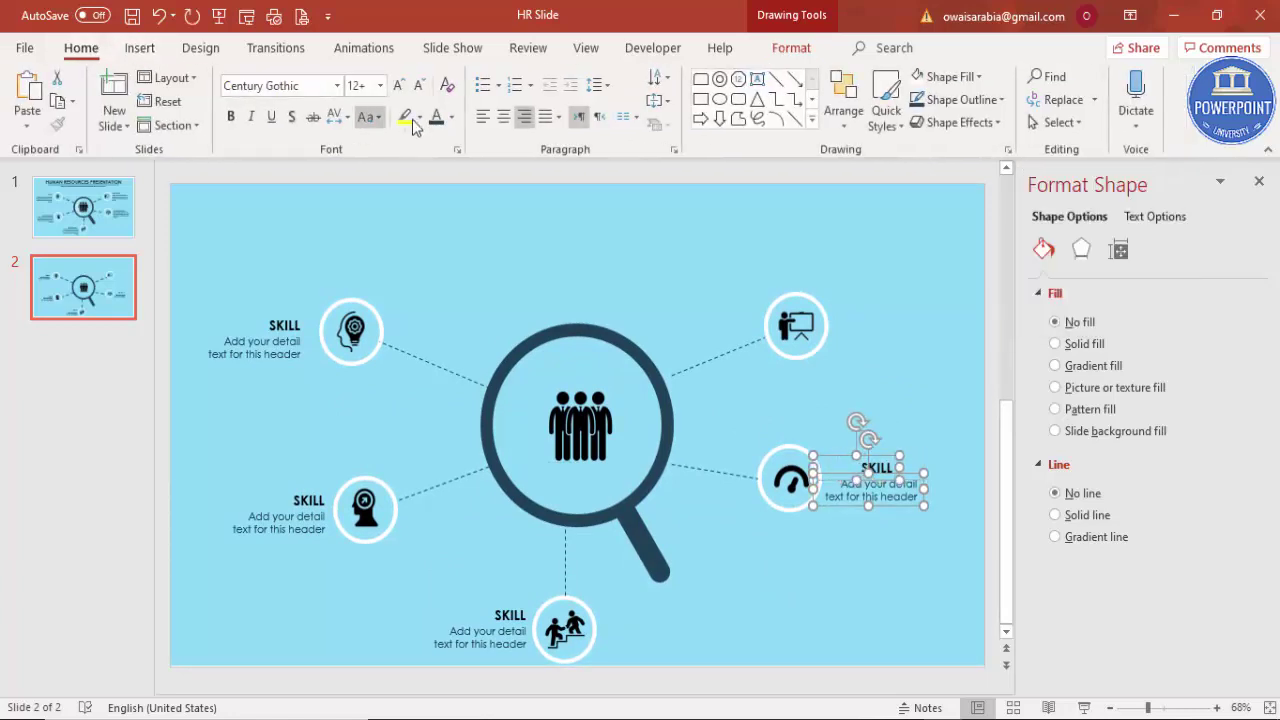
left_click(482, 117)
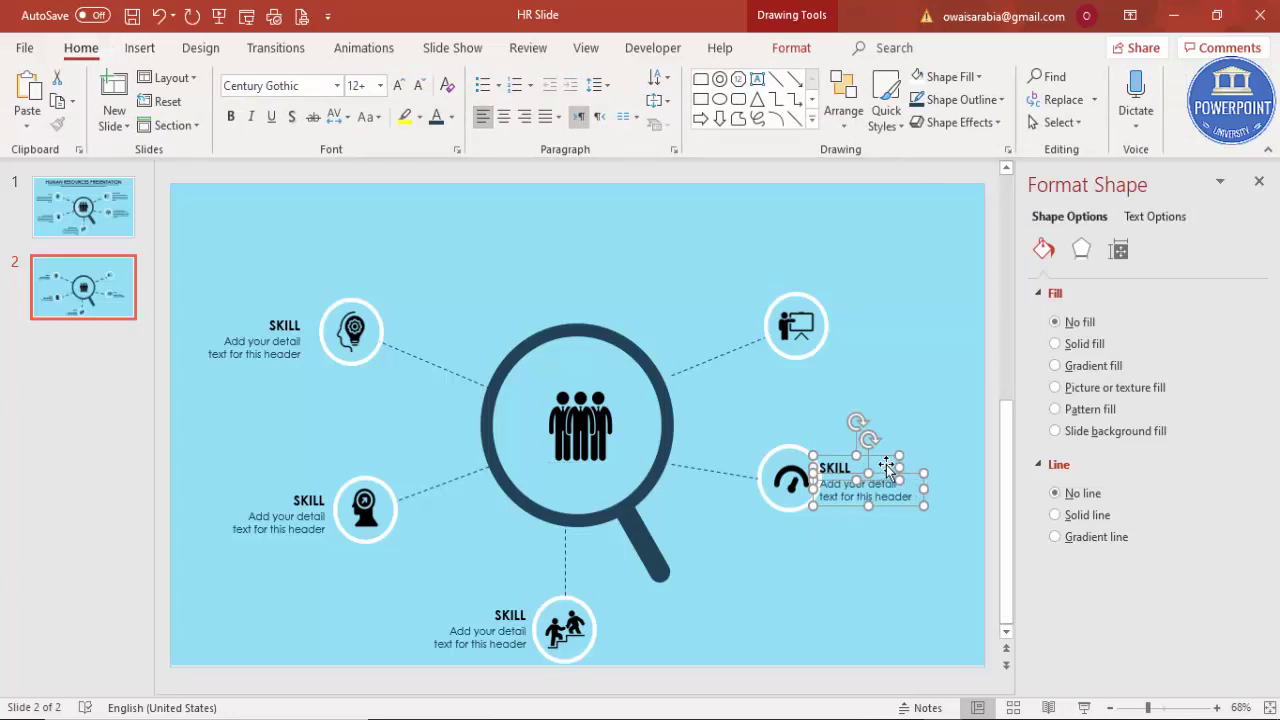
mouse_move(886, 465)
left_mouse_down()
mouse_move(898, 464)
mouse_move(908, 340)
left_mouse_up()
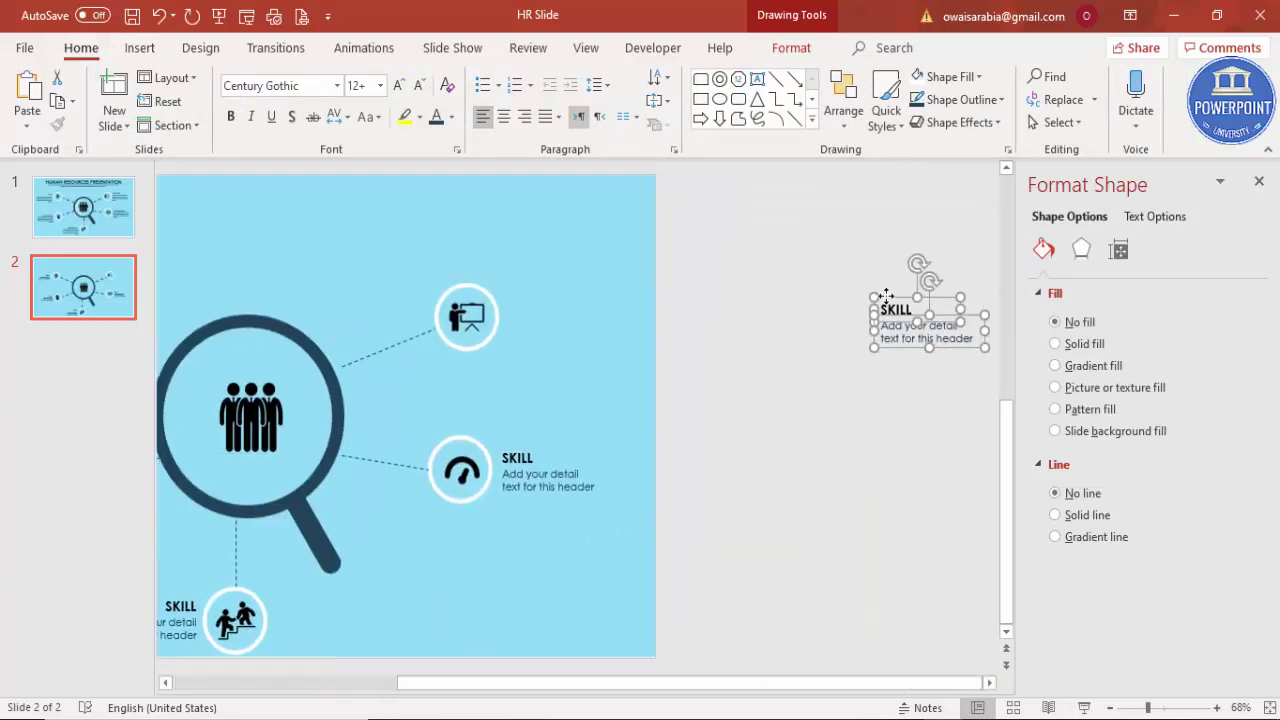
left_click_drag(886, 297, 511, 292)
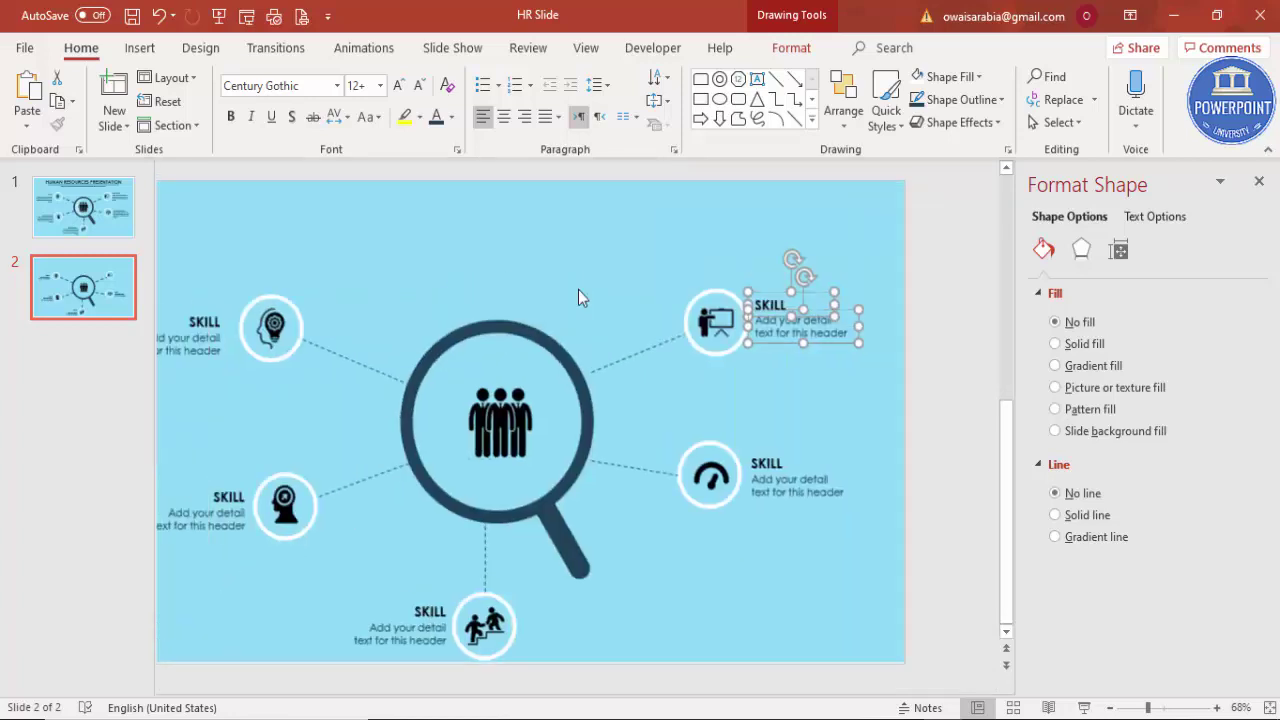
left_click(425, 389)
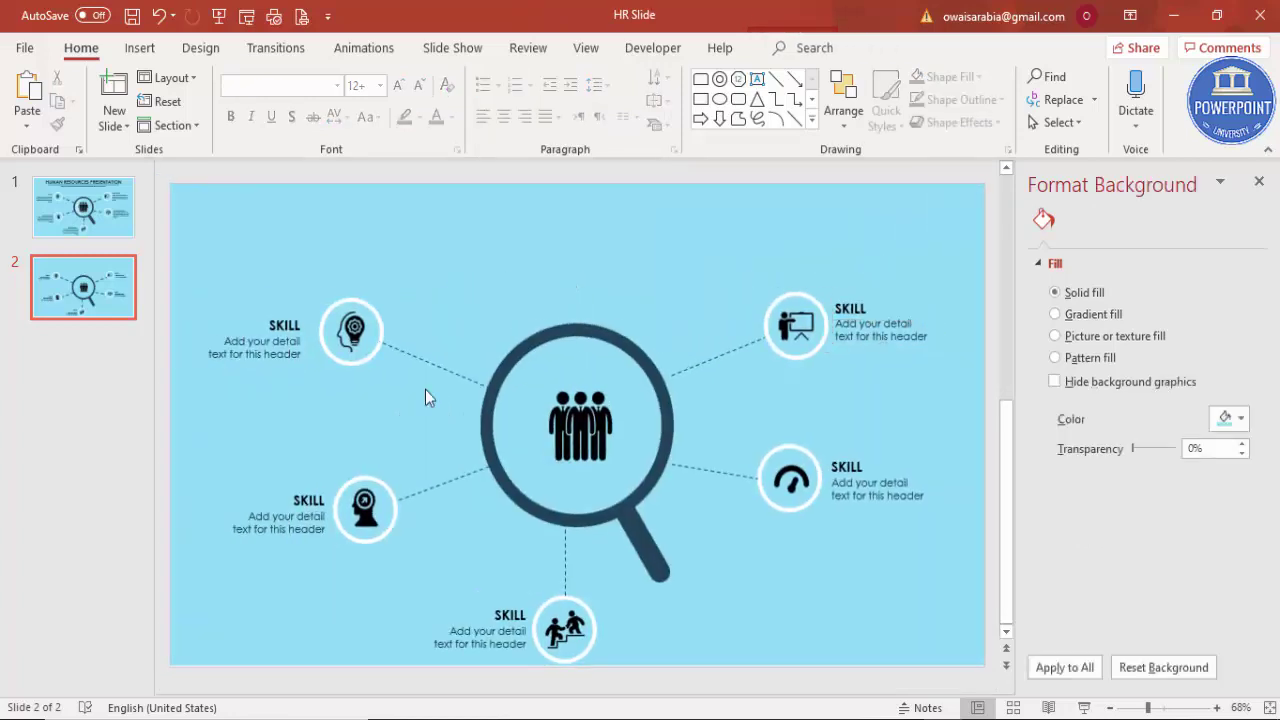
Rename the middle-left and bottom SKILL headings to MOTIVATION and LEADERSHIP, widening each to one line.
double_click(308, 497)
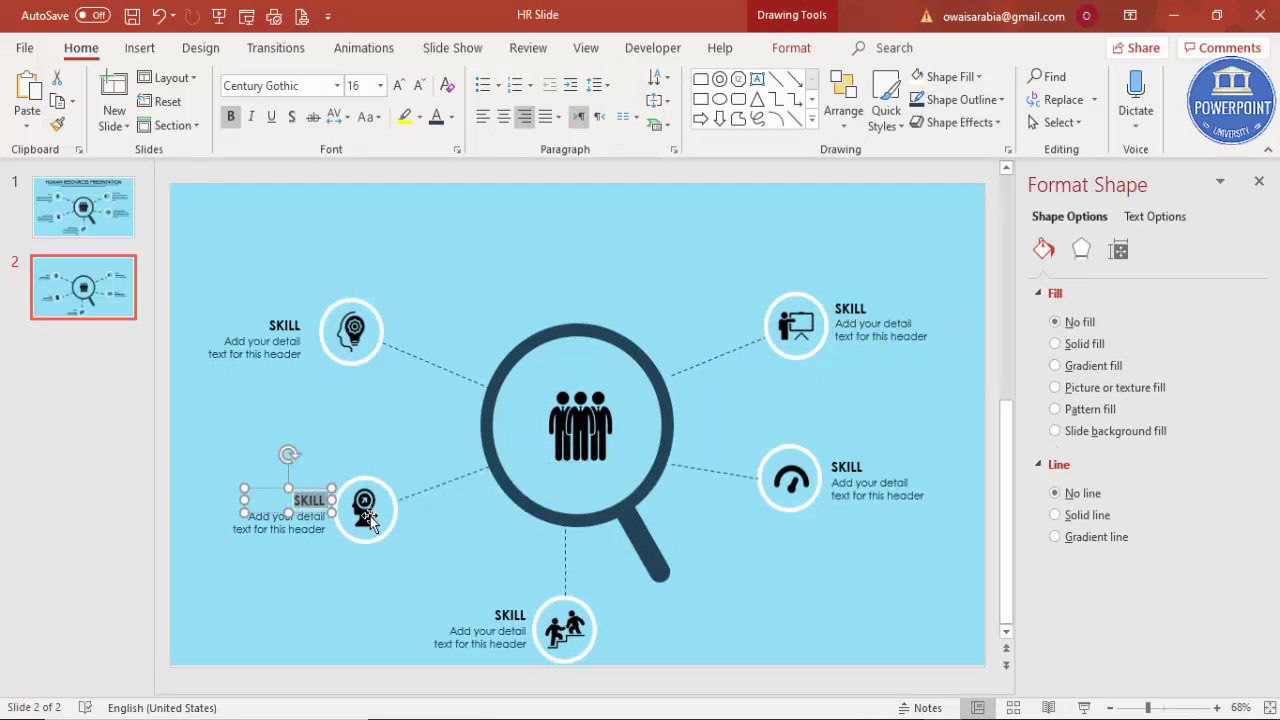
type("MOTIVATI")
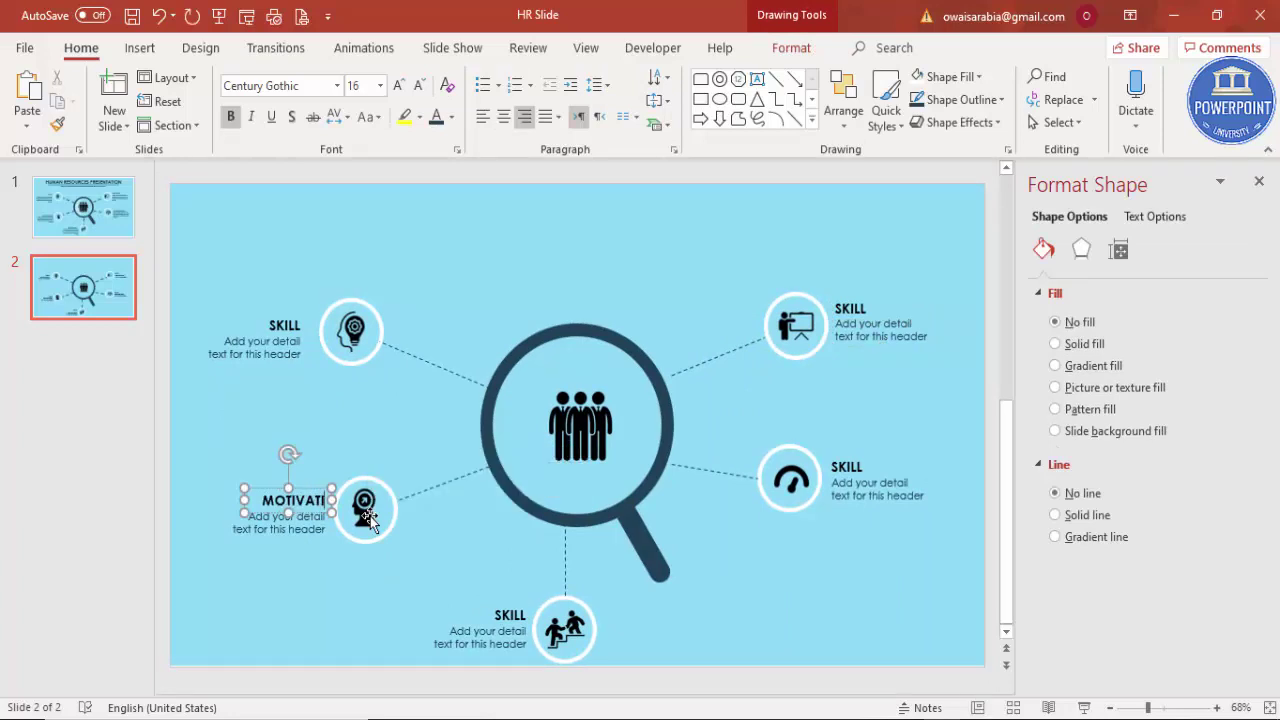
type("ON")
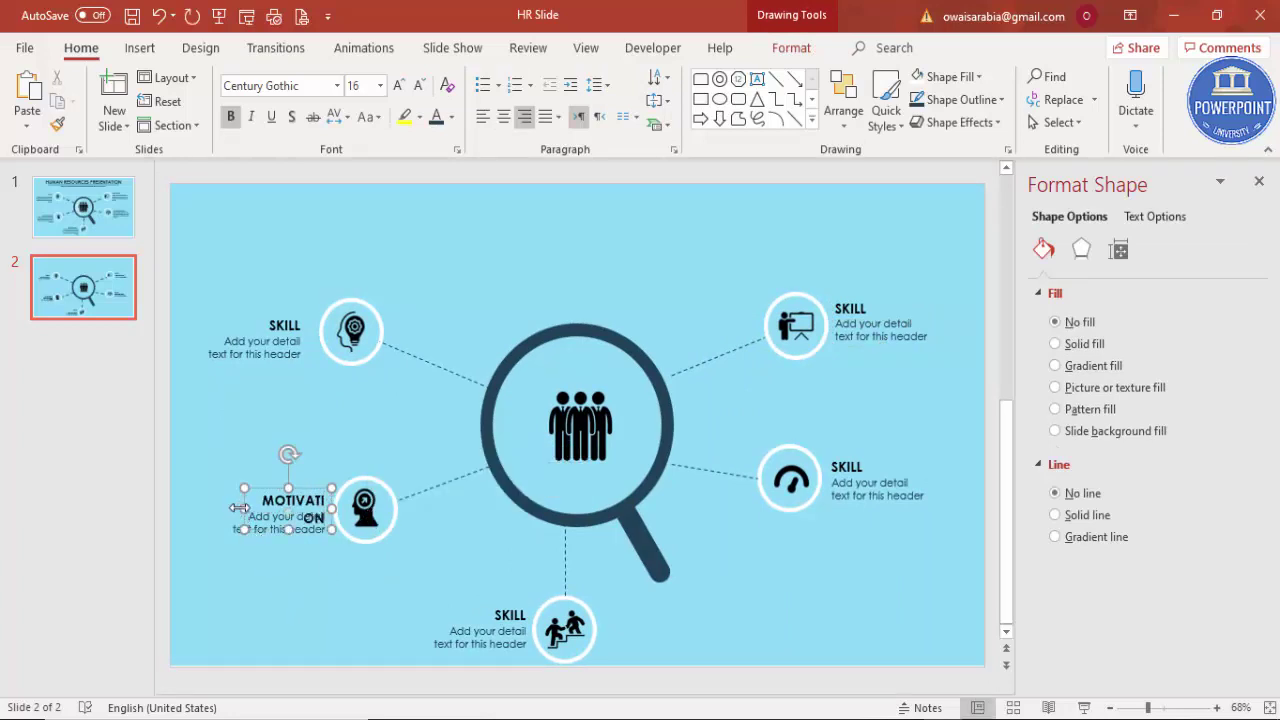
left_click_drag(232, 506, 229, 506)
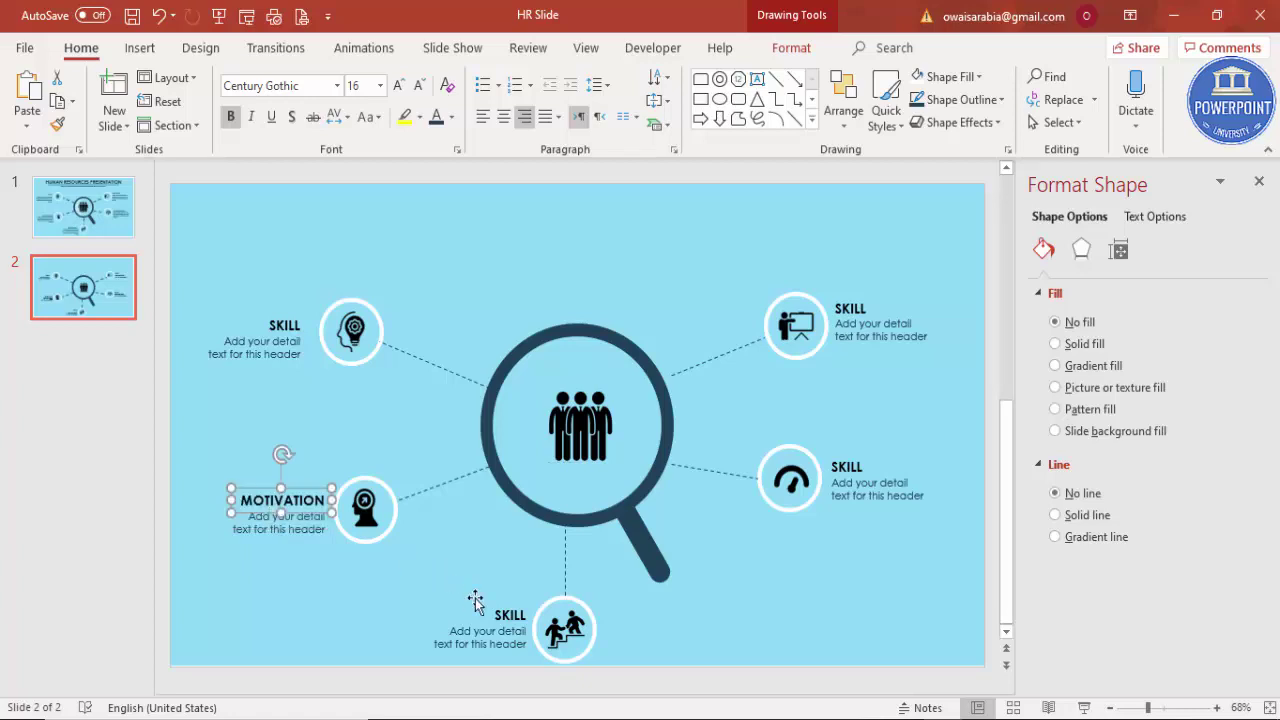
left_click(505, 606)
left_click_drag(530, 617, 572, 619)
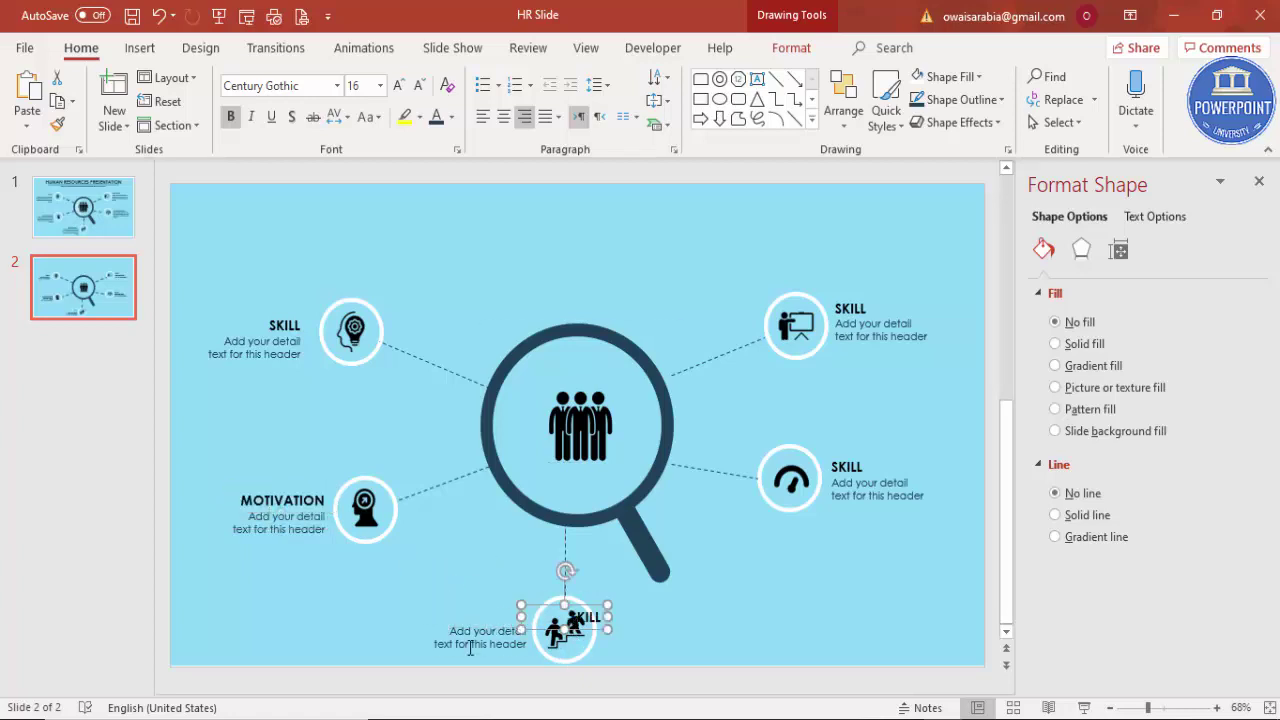
key("ctrl+z")
double_click(505, 614)
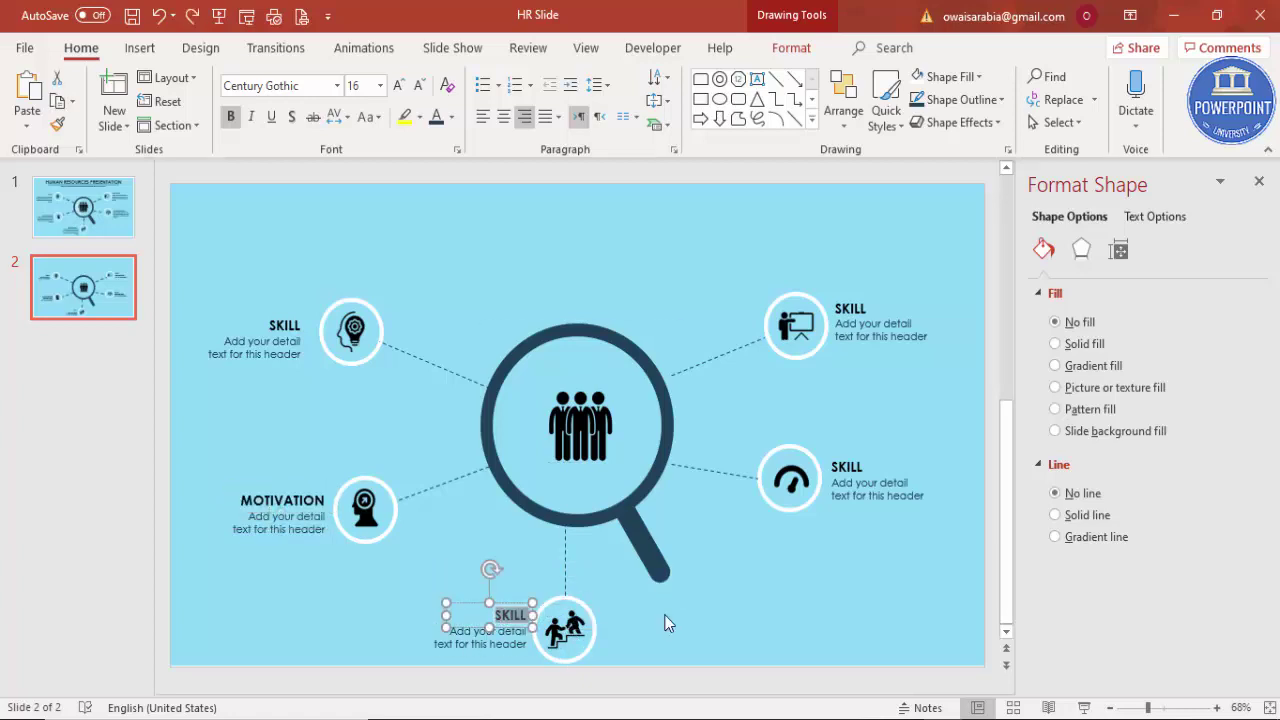
type("LEADERSH")
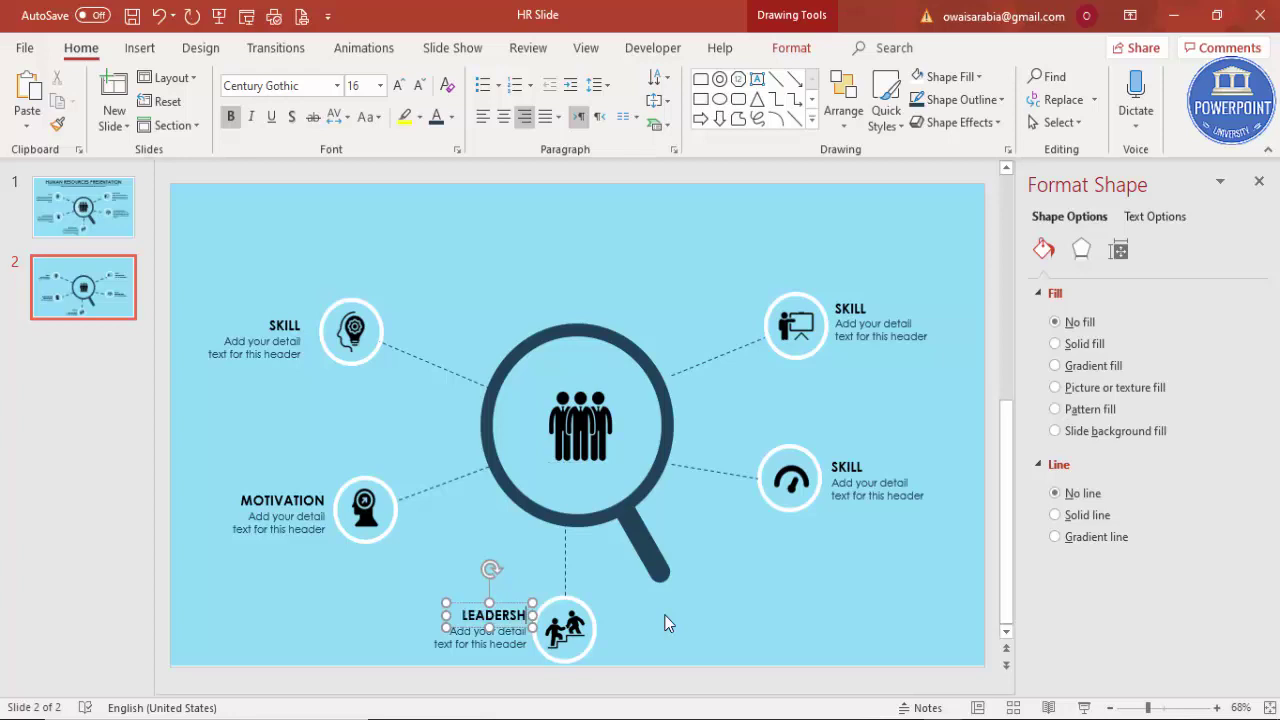
type("IP")
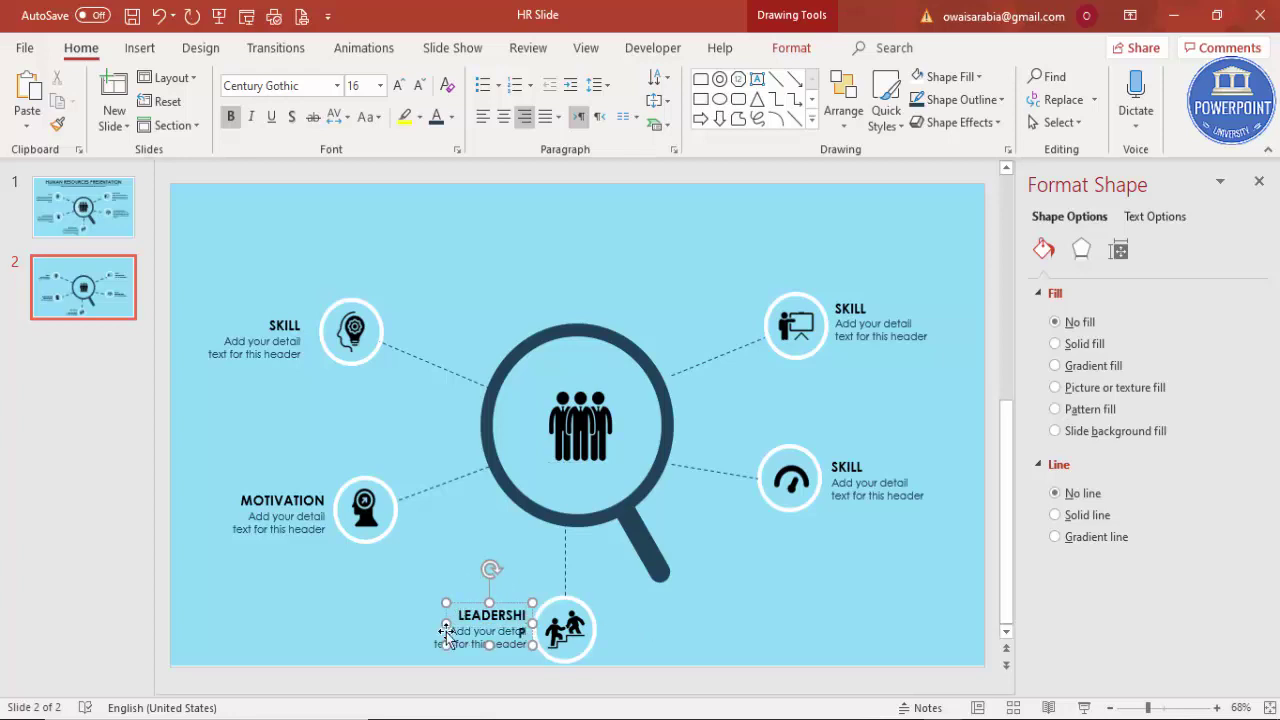
left_click_drag(446, 622, 421, 615)
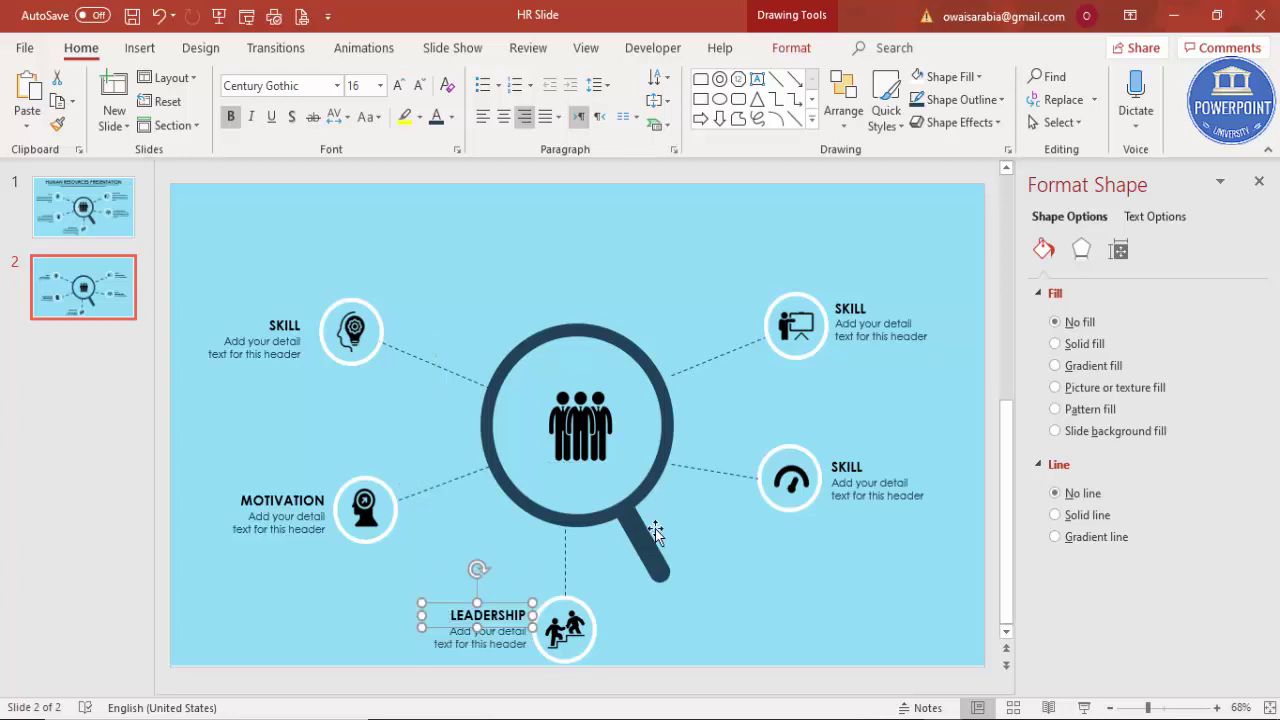
Rename the right-middle and top-right SKILL headings to PERFORMANCE and TRAINING on one line.
left_click(867, 470)
double_click(850, 467)
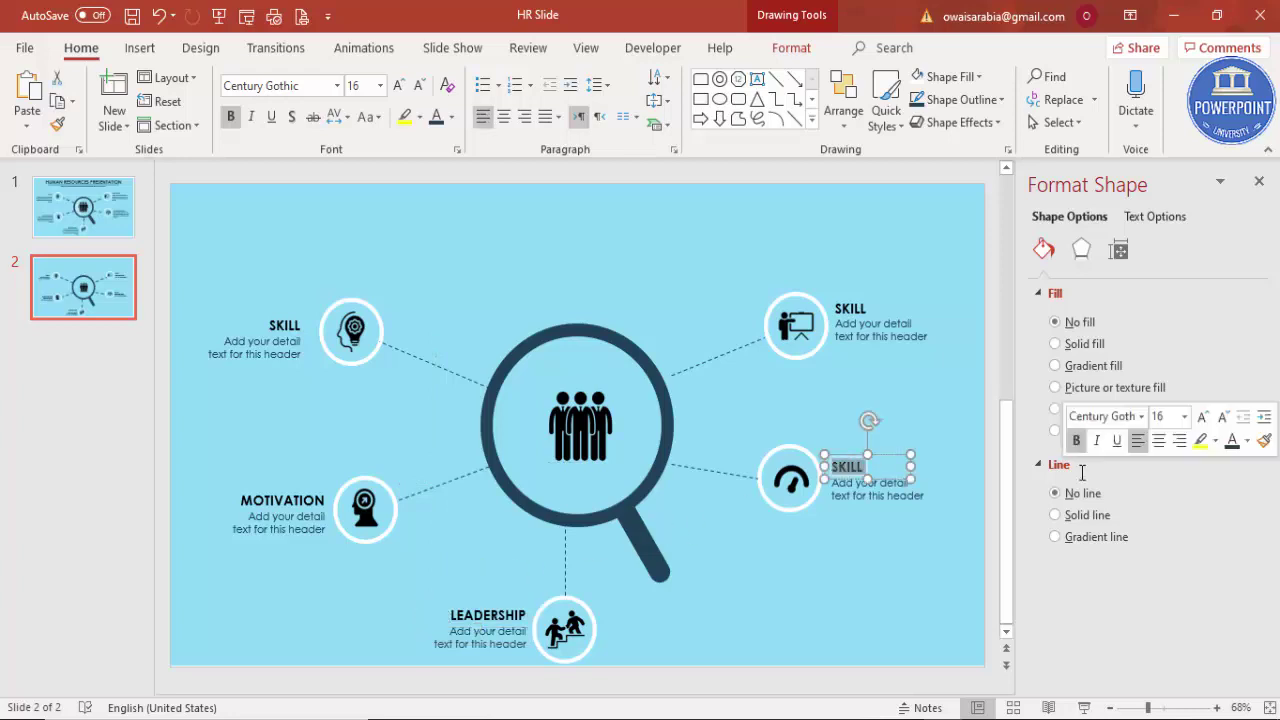
type("PERFORM")
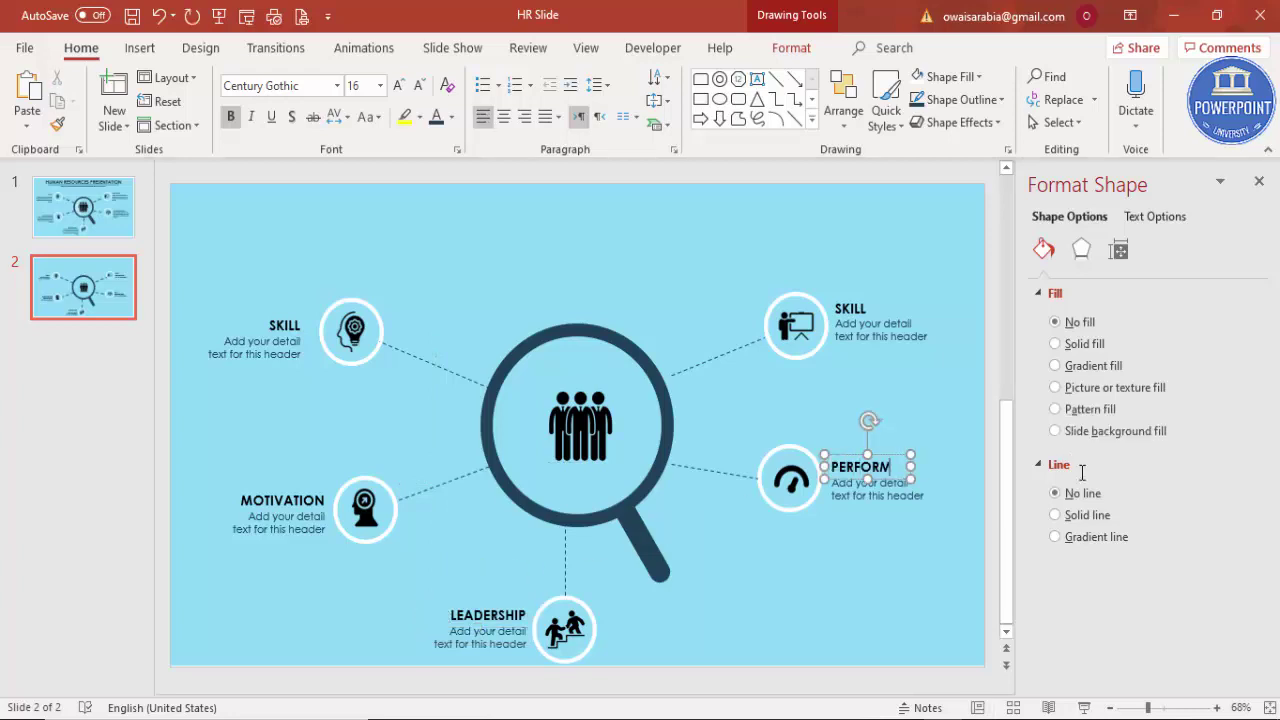
type("ANCE")
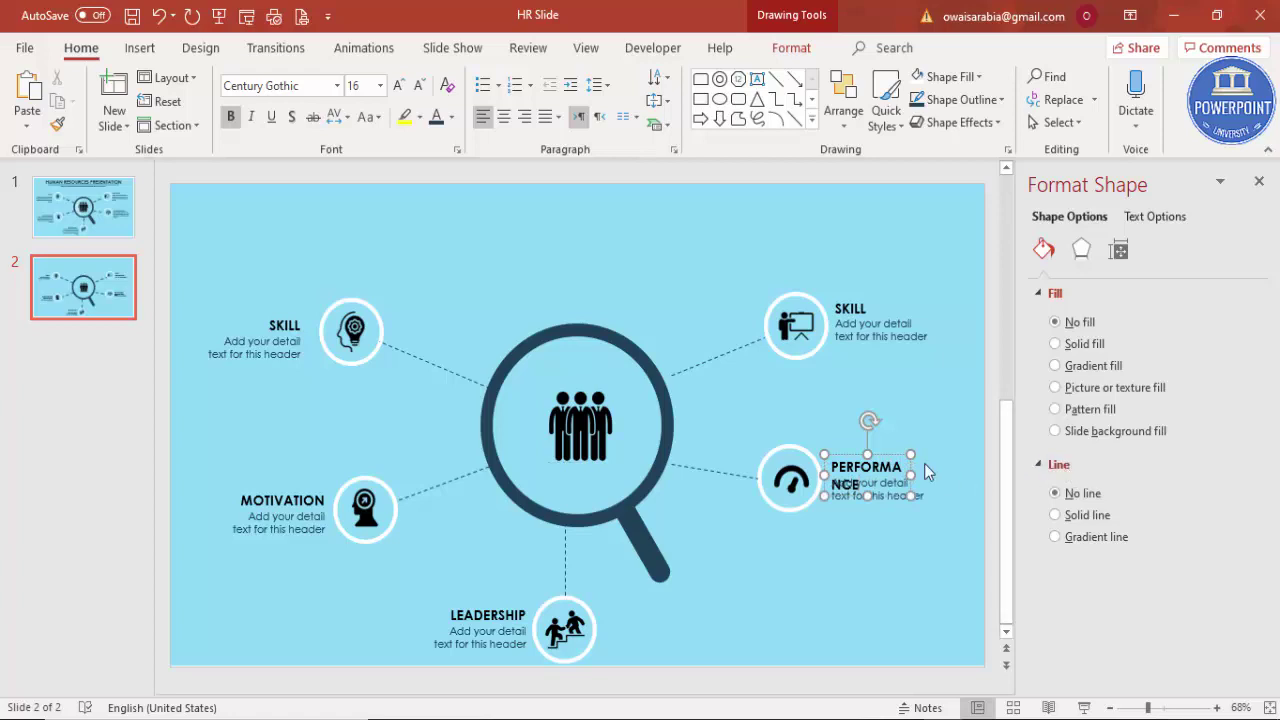
left_click_drag(910, 475, 955, 476)
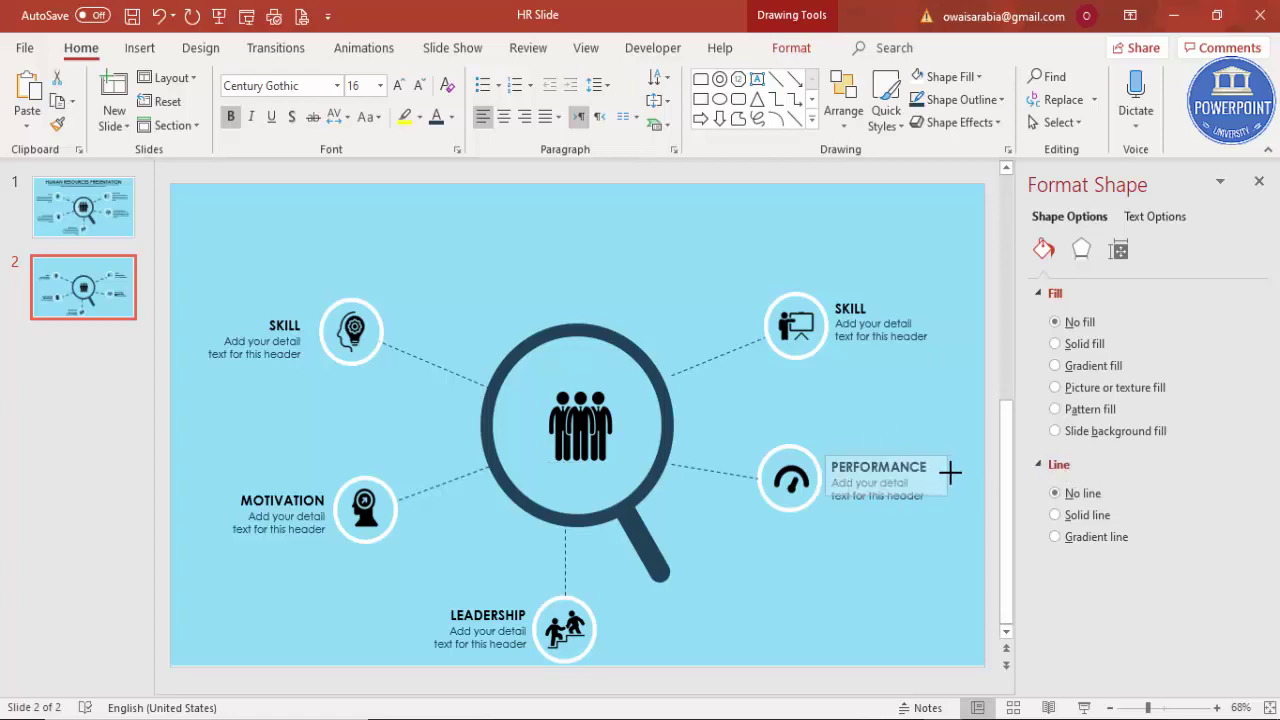
left_click(868, 315)
double_click(850, 309)
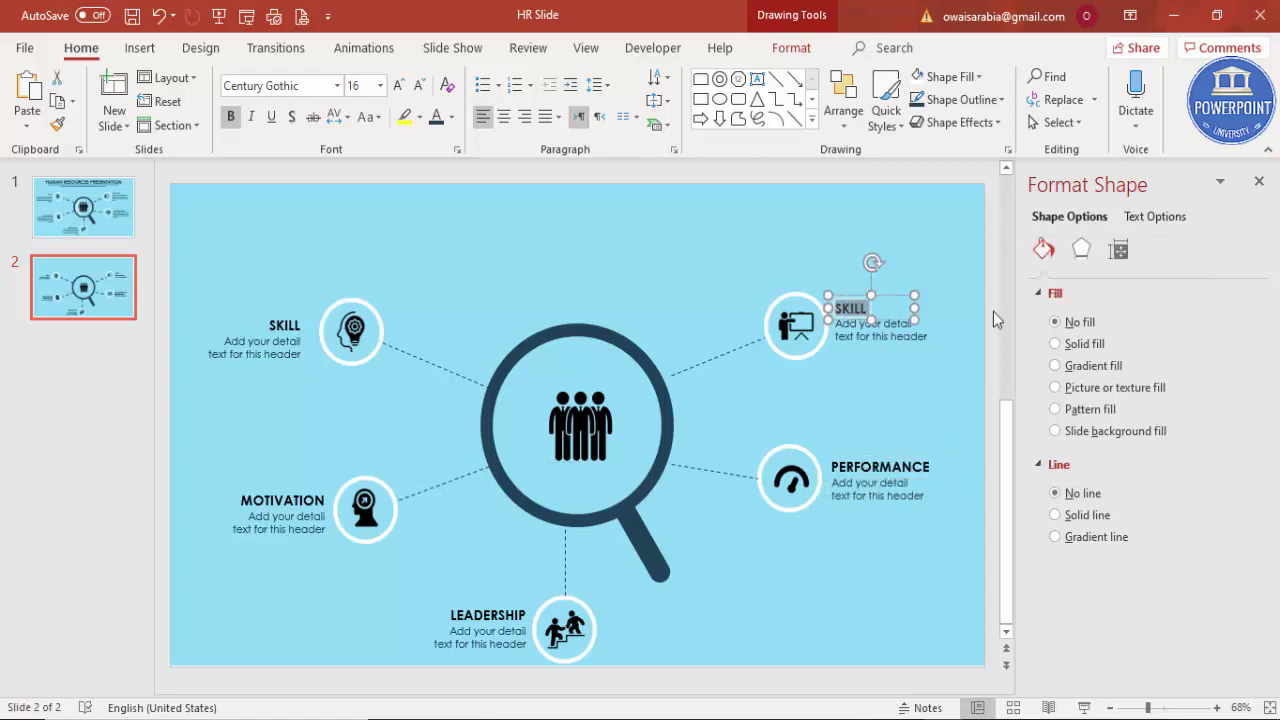
type("TRAINING")
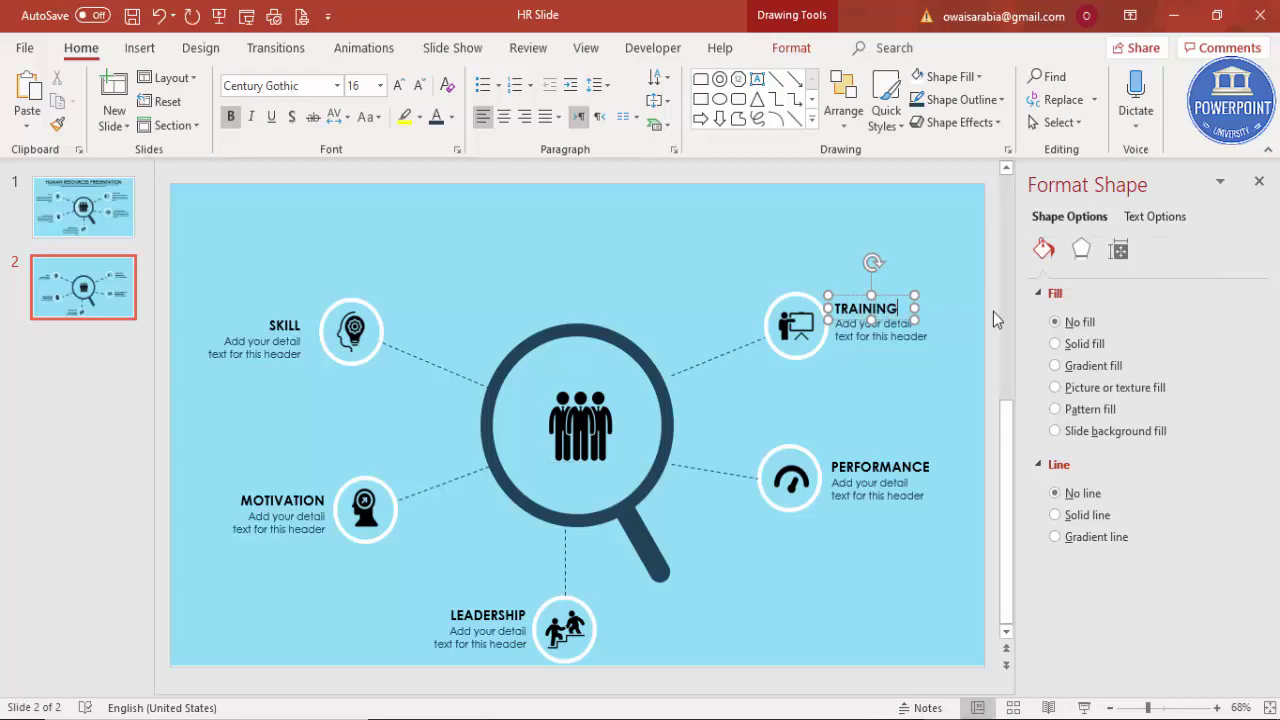
left_click(650, 260)
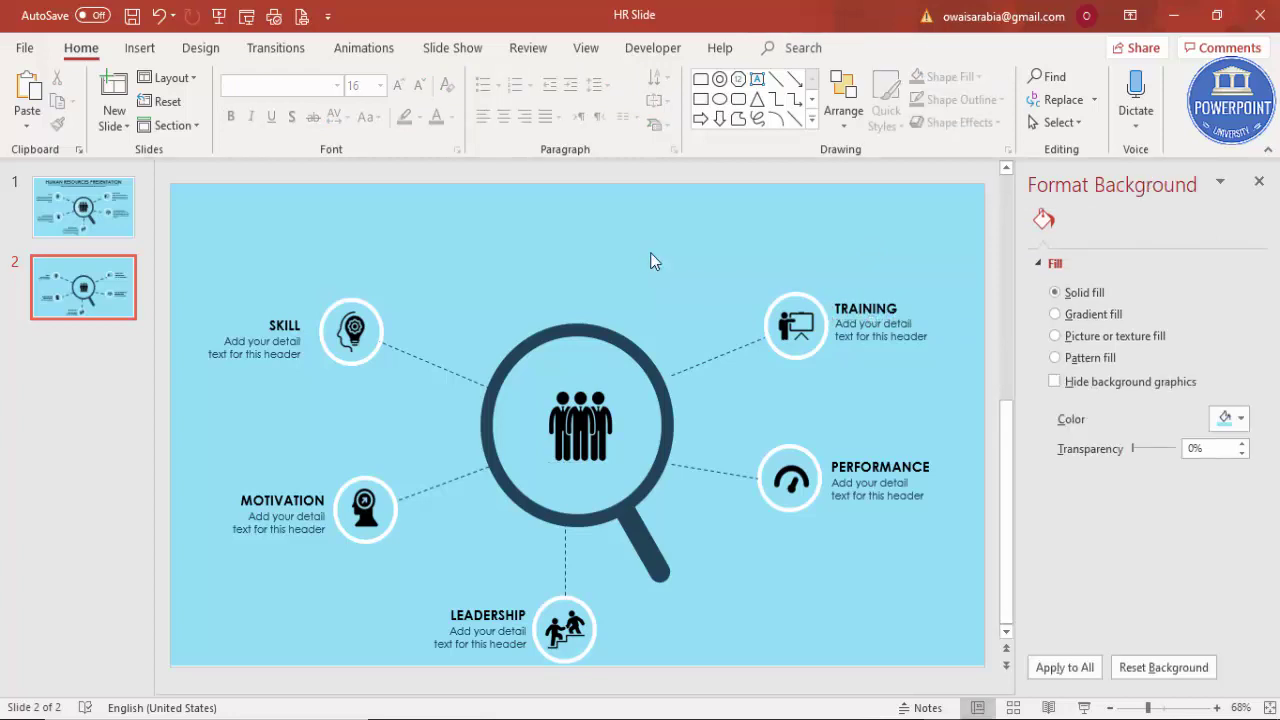
Duplicate a SKILL heading to the top as a 36 pt centred title reading 'TYPE YOUR TITLE HERE'.
left_click(265, 326)
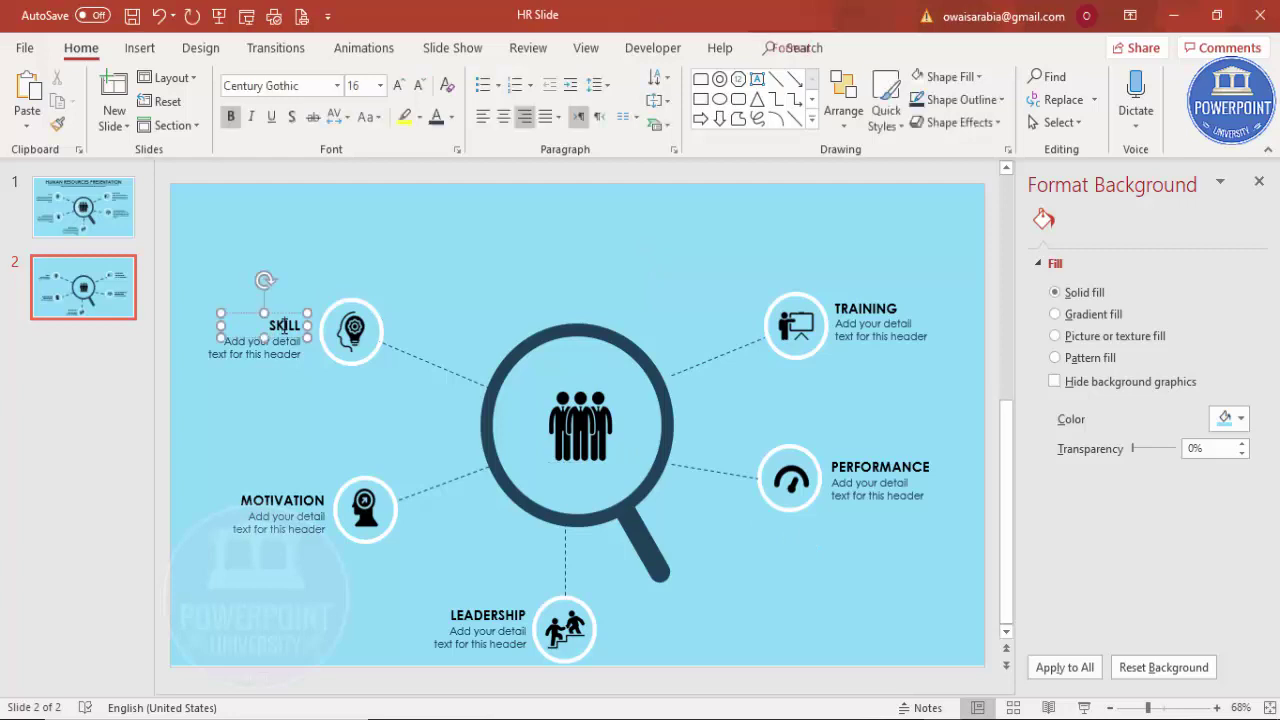
mouse_move(287, 322)
left_mouse_down()
mouse_move(302, 361)
mouse_move(600, 212)
left_mouse_up()
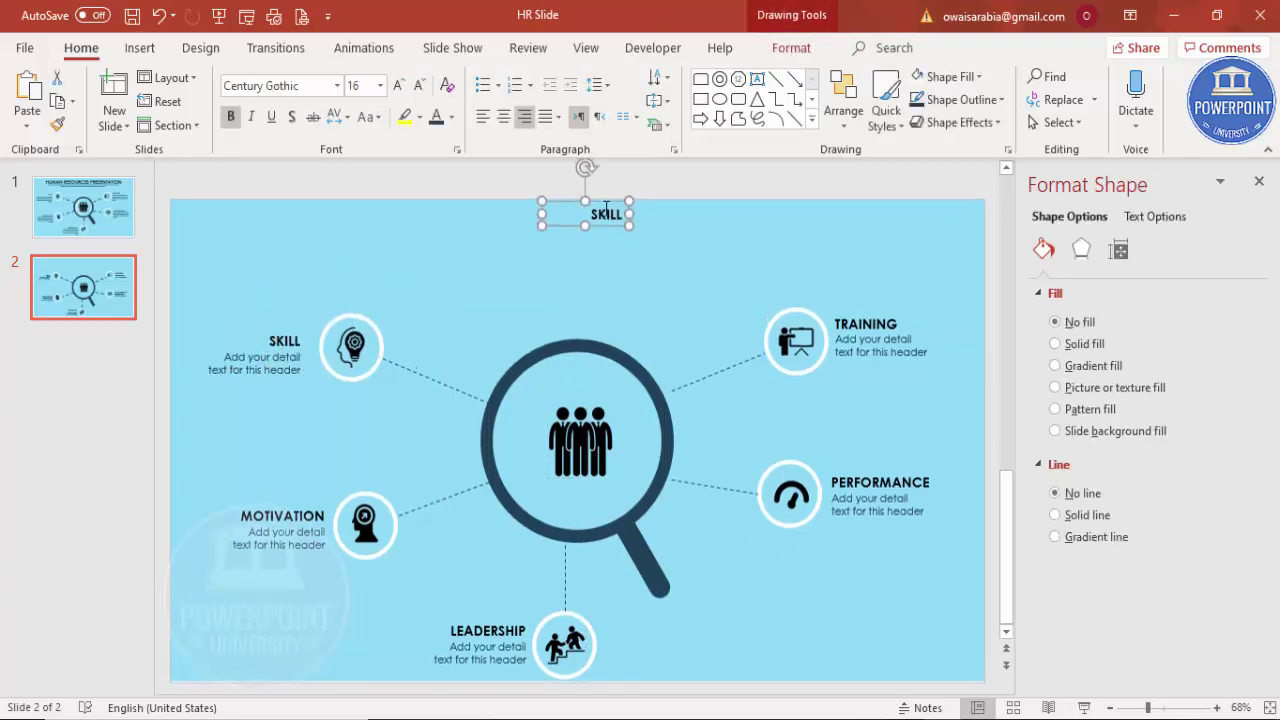
left_click(397, 86)
left_click(397, 86)
left_click(397, 86)
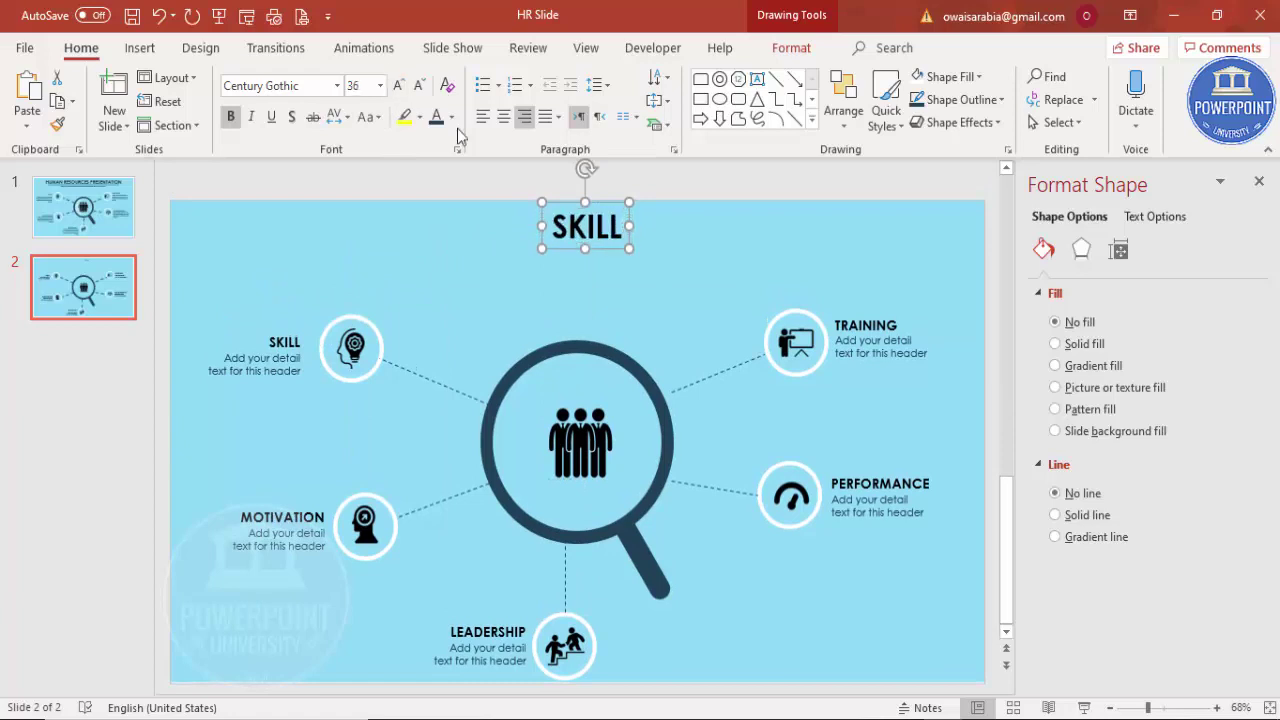
left_click(503, 116)
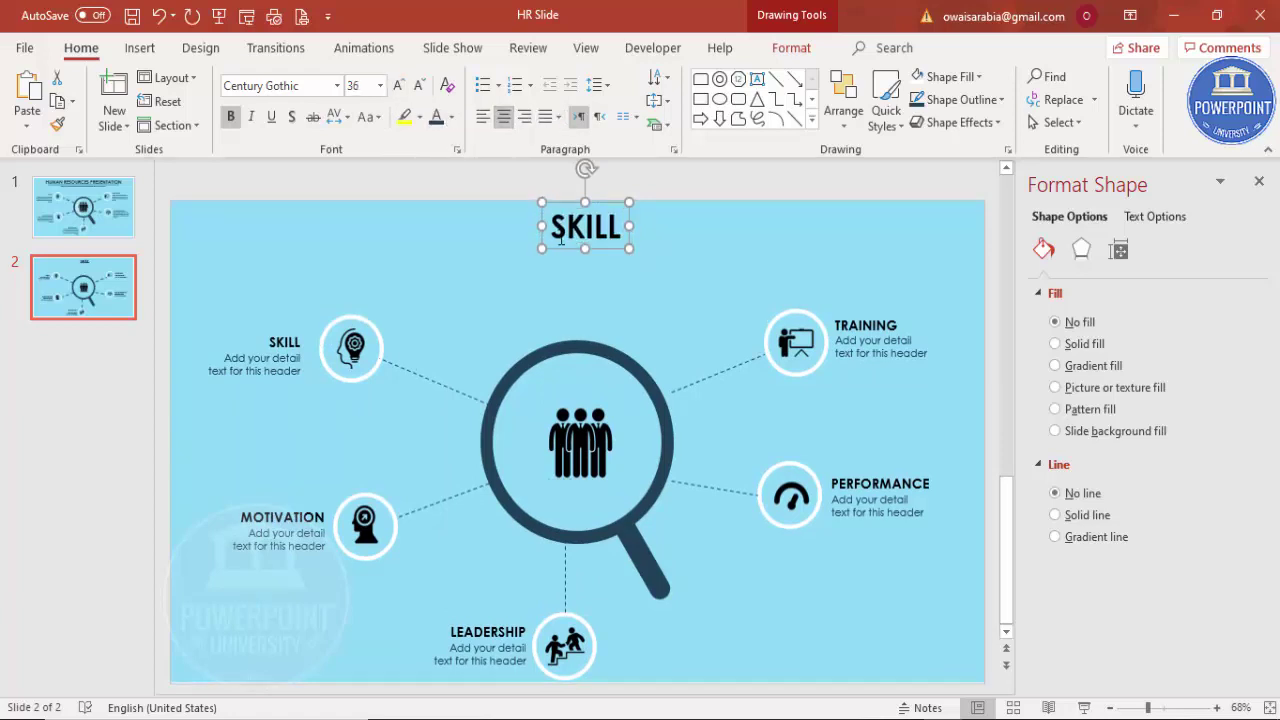
double_click(585, 227)
type("TY")
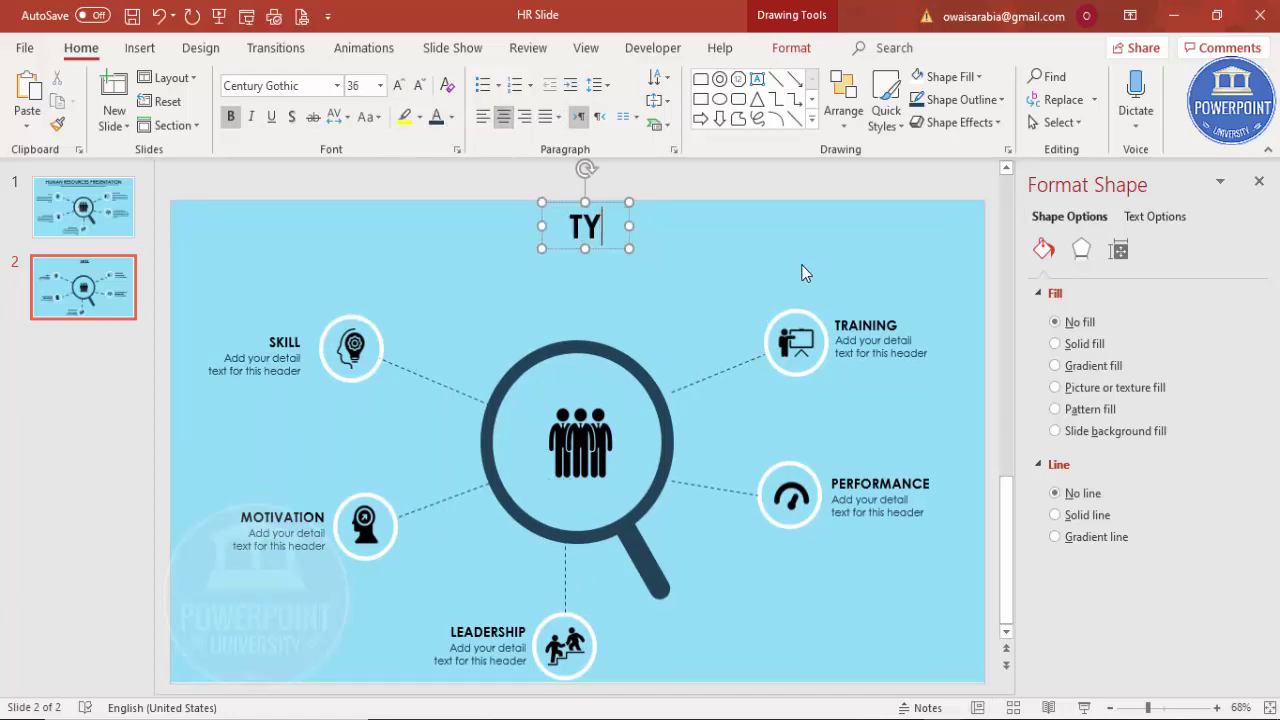
type("PE YOUR")
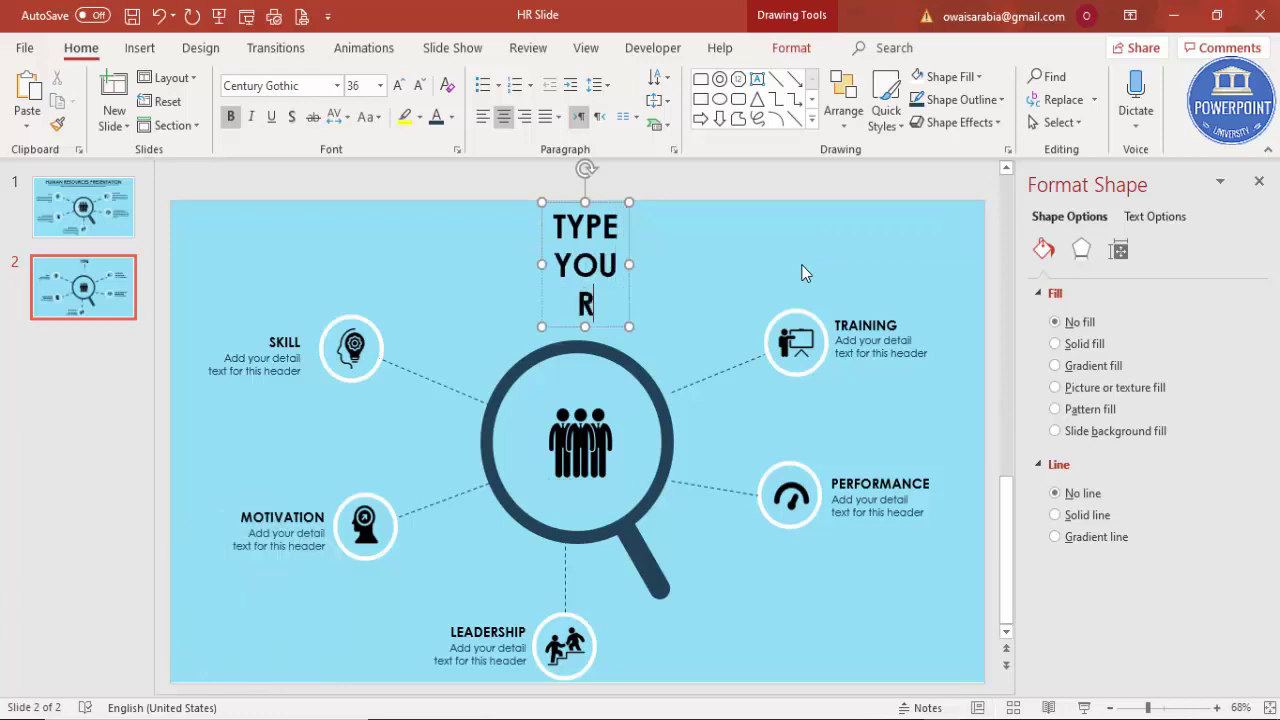
type(" TITL")
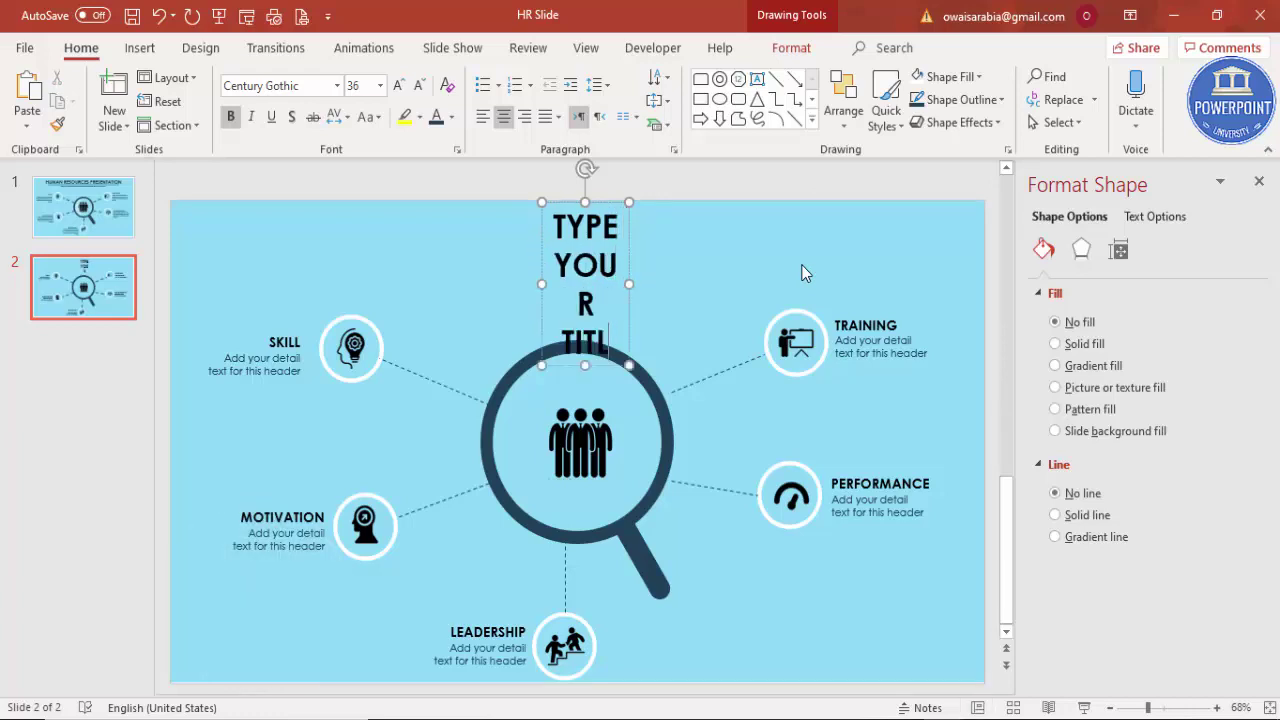
type("E HERE")
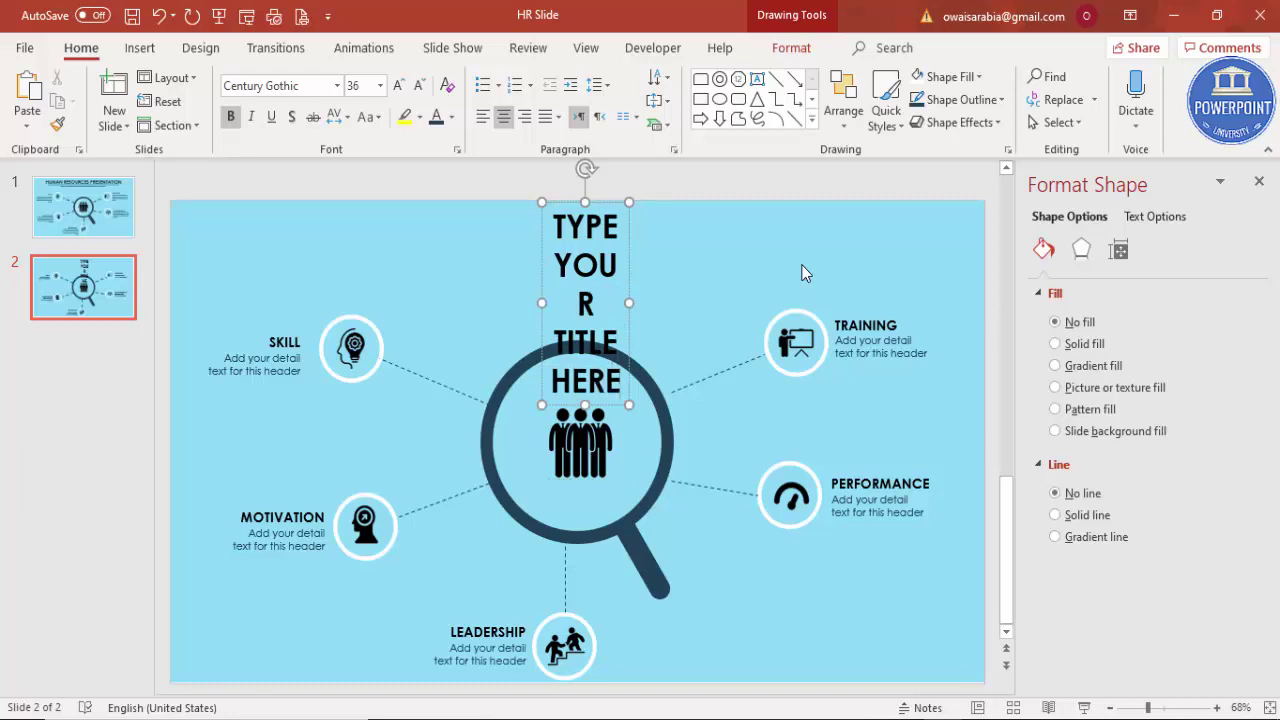
left_click_drag(632, 306, 983, 234)
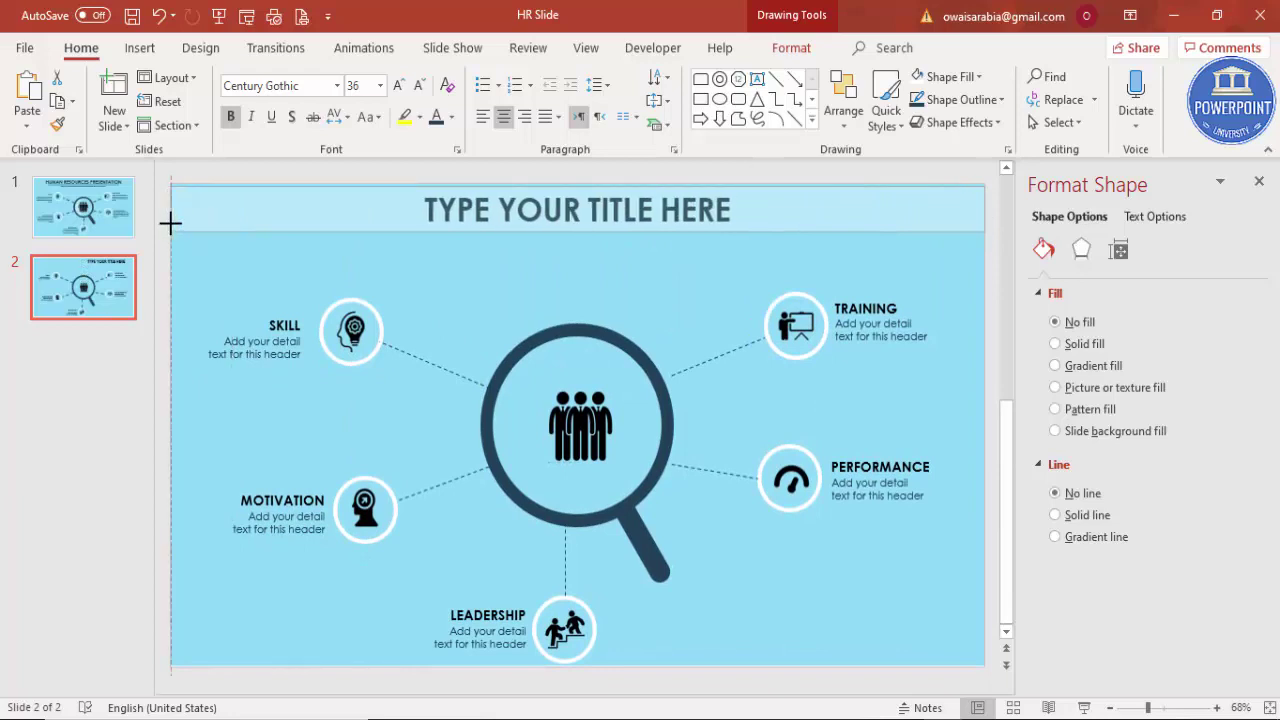
Stretch the title box across the full slide width and deselect the slide objects.
mouse_move(541, 224)
left_mouse_down()
mouse_move(170, 224)
mouse_move(938, 644)
left_mouse_up()
left_click(564, 296)
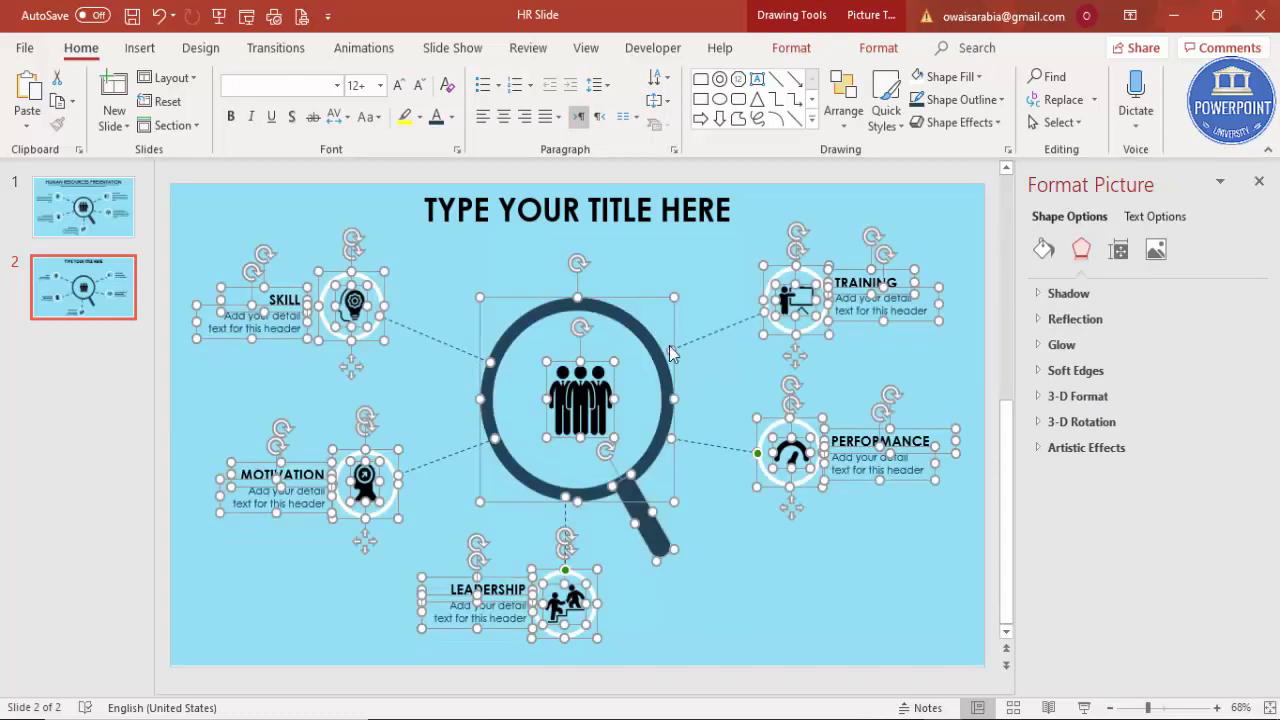
left_click(837, 600)
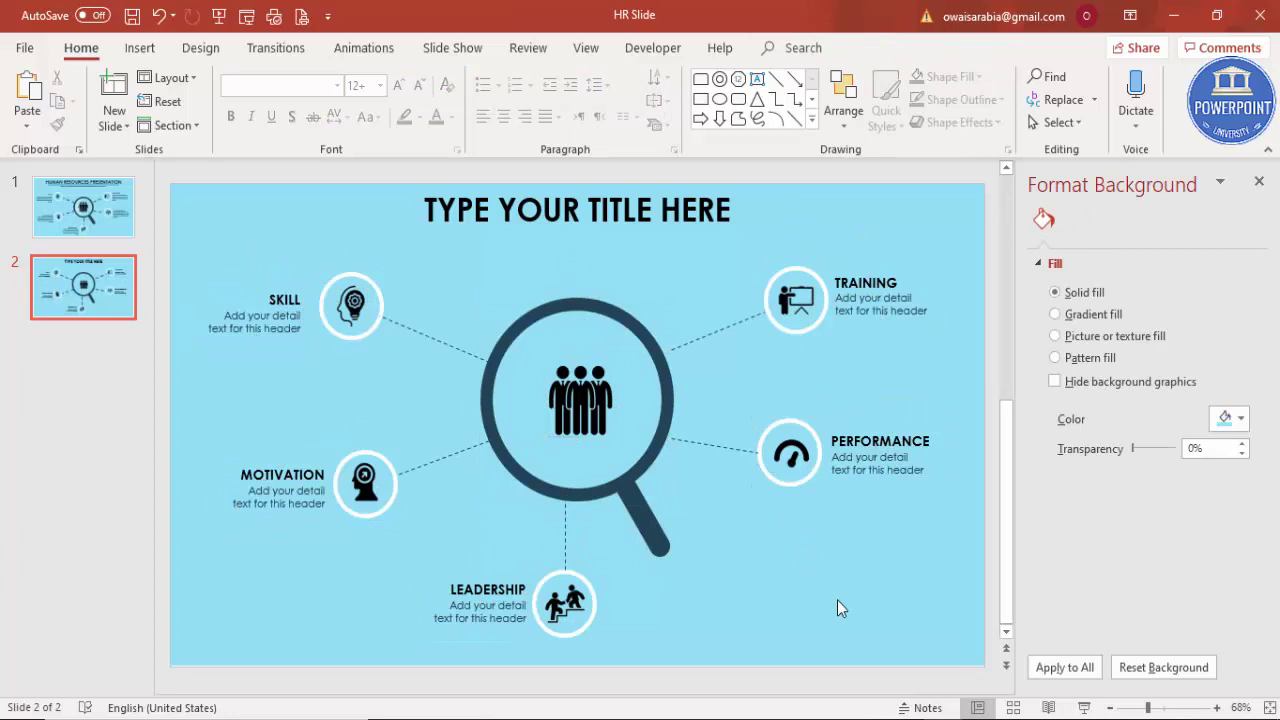